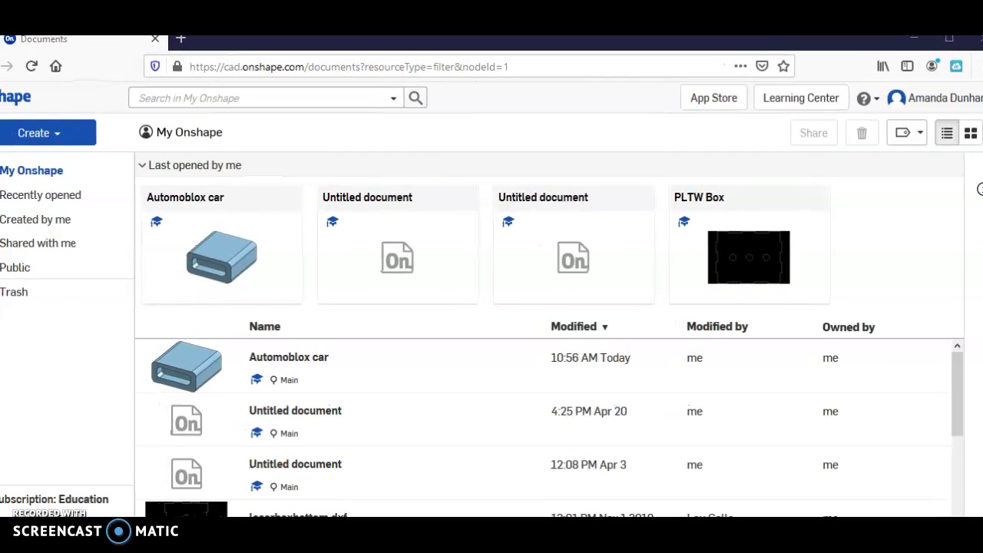
# Open kingsport.instructure.com in a new tab and log in to Canvas
pyautogui.click(198, 217)
pyautogui.click(181, 38)
pyautogui.write('kingsport.instructure.com/')
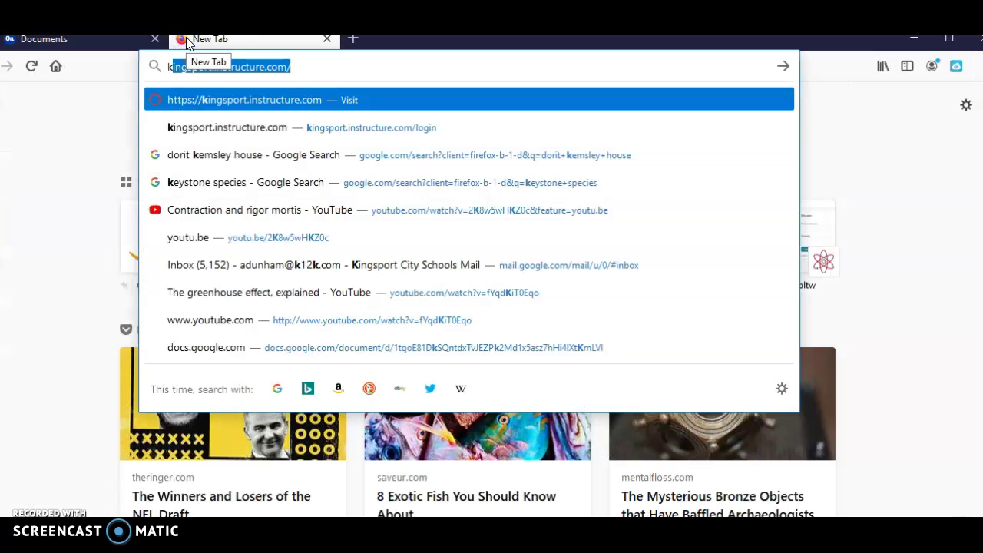
pyautogui.press('Return')
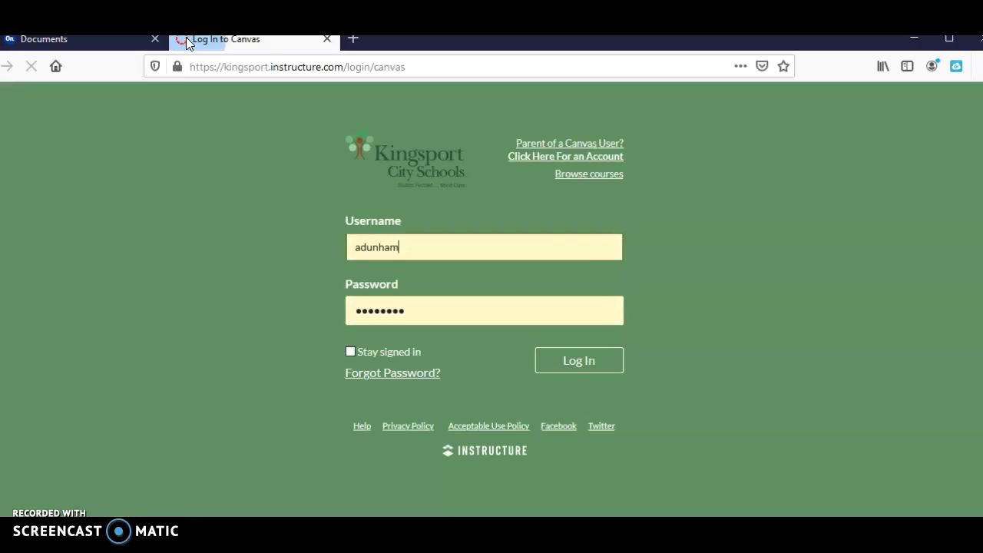
pyautogui.click(585, 350)
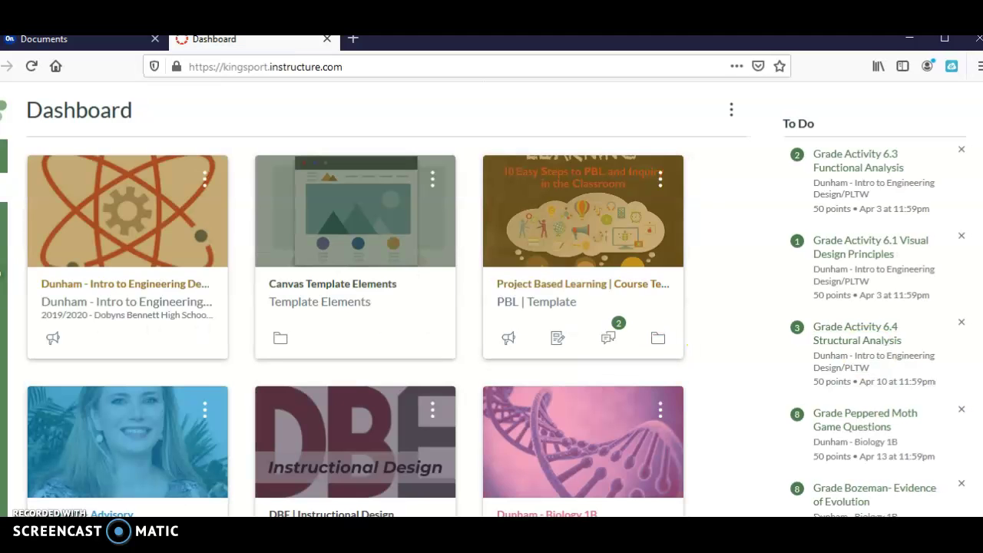
# Browse into the Biology 1B course and its modules list
pyautogui.scroll(-3, 526, 246)
pyautogui.scroll(-3, 525, 246)
pyautogui.click(526, 246)
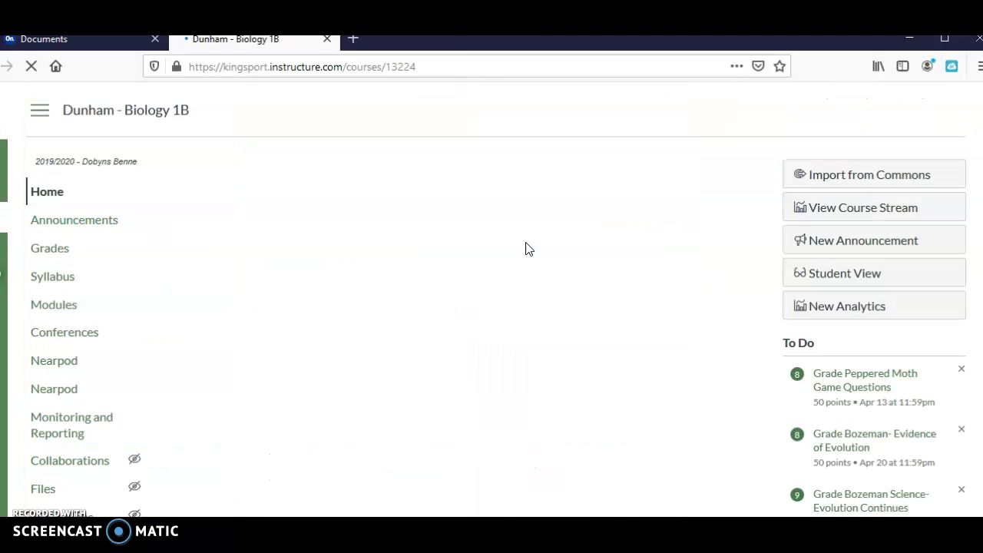
pyautogui.click(77, 307)
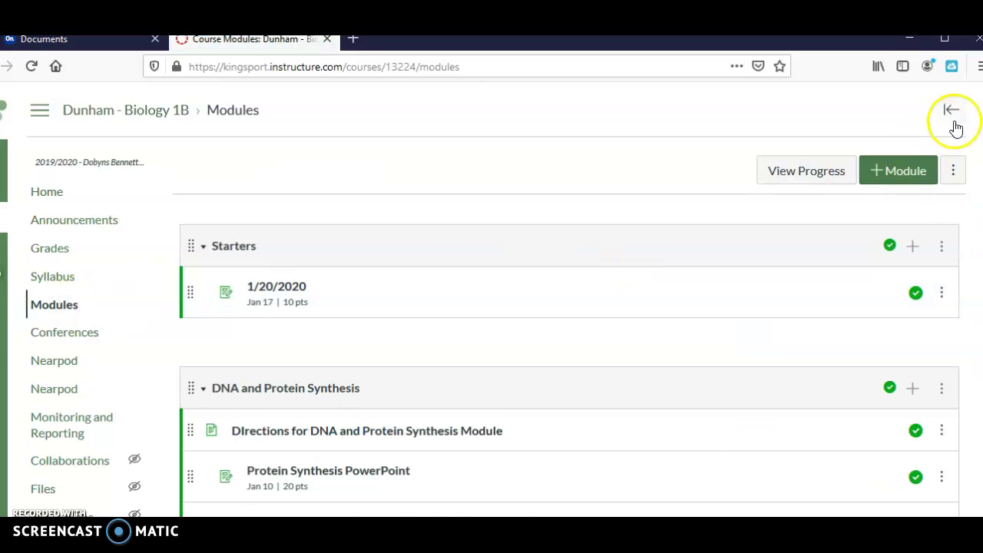
pyautogui.moveTo(972, 116)
pyautogui.mouseDown()
pyautogui.moveTo(973, 358)
pyautogui.moveTo(958, 507)
pyautogui.mouseUp()
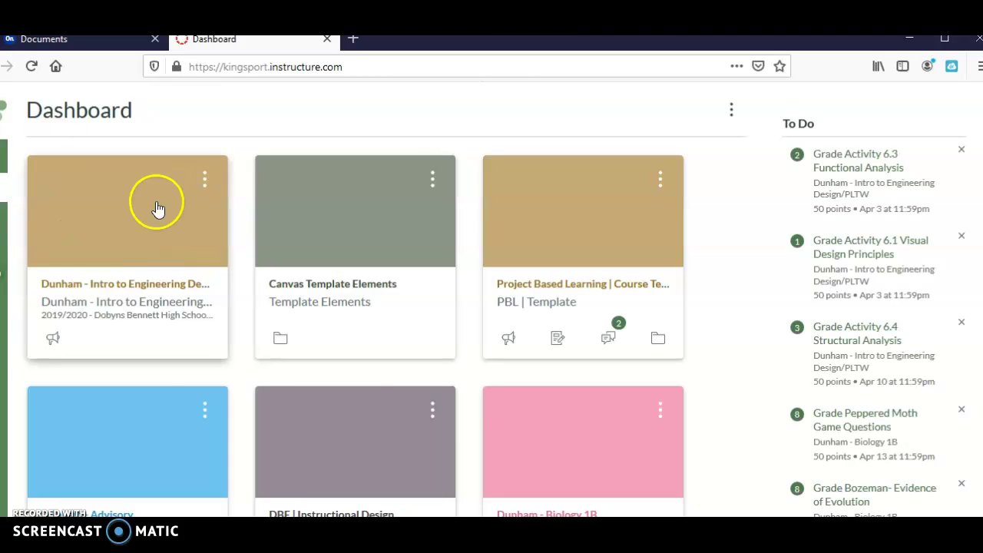
# Open the Intro to Engineering Design course and start grading Activity 5.2b
pyautogui.click(138, 294)
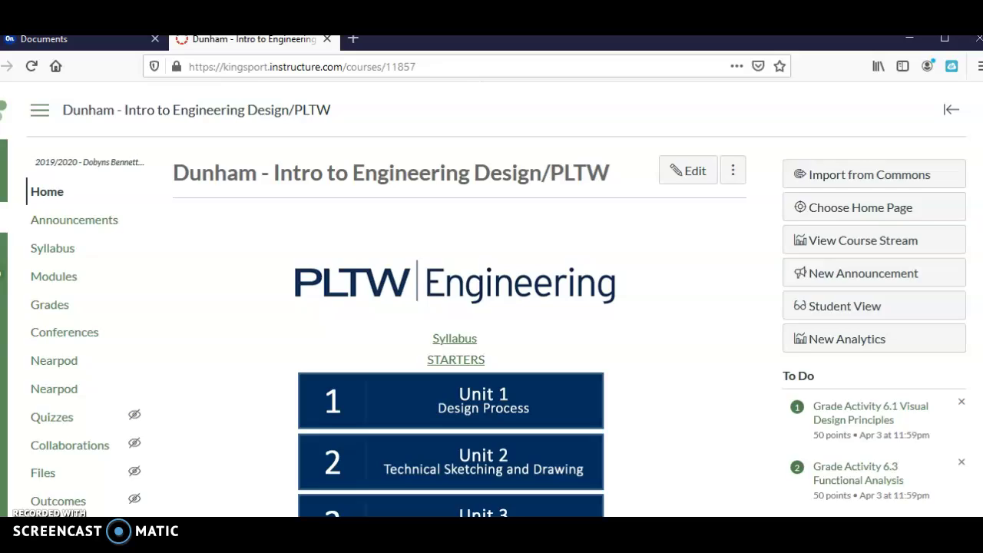
pyautogui.scroll(-3, 838, 369)
pyautogui.scroll(-2, 838, 369)
pyautogui.click(838, 367)
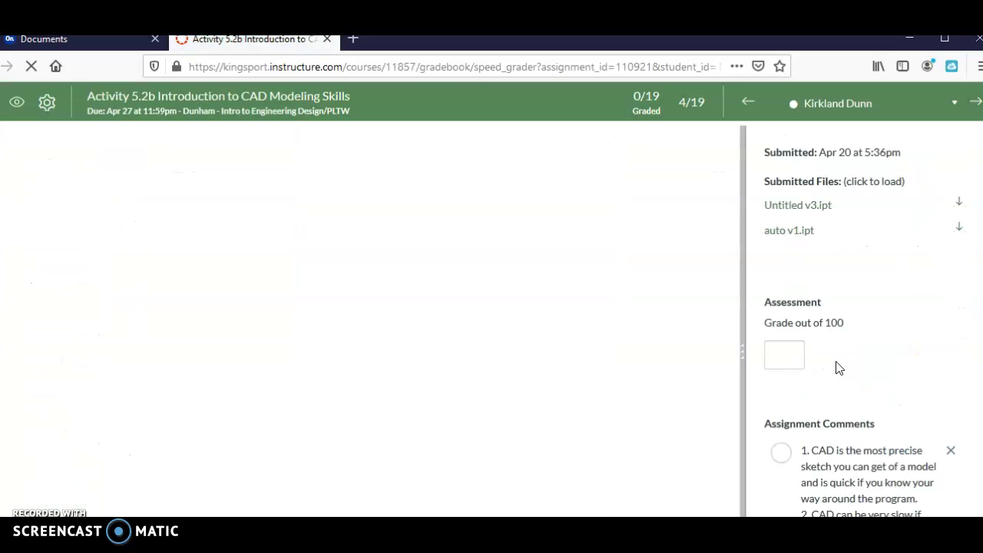
# Open the Activity 5.2b page from SpeedGrader and scroll through its tutorial videos
pyautogui.click(234, 104)
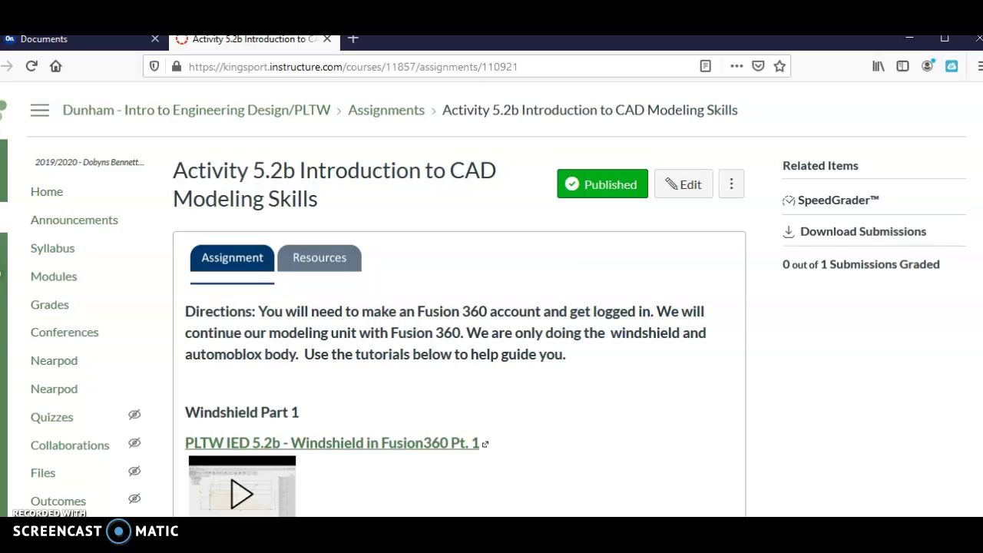
pyautogui.scroll(-5, 838, 124)
pyautogui.scroll(2, 837, 124)
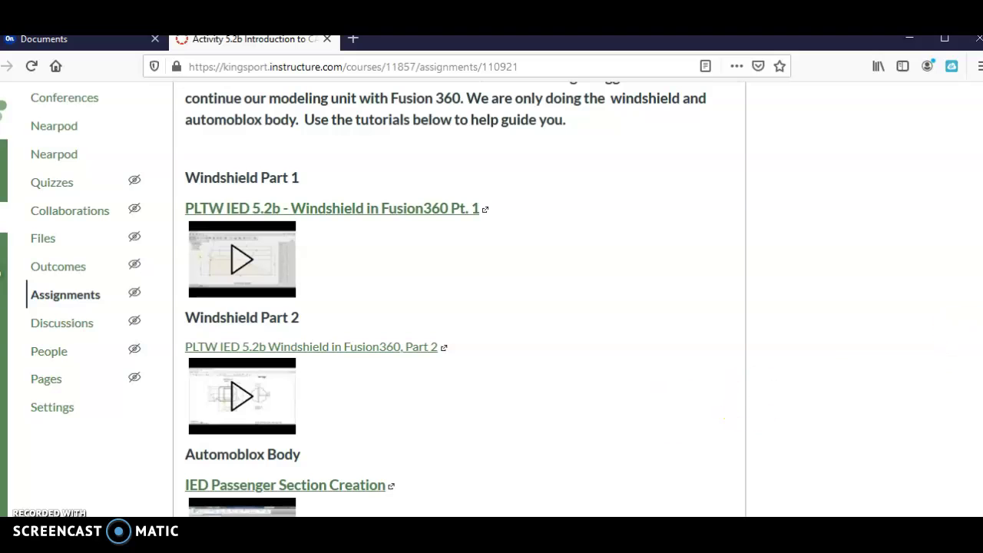
pyautogui.scroll(3, 461, 308)
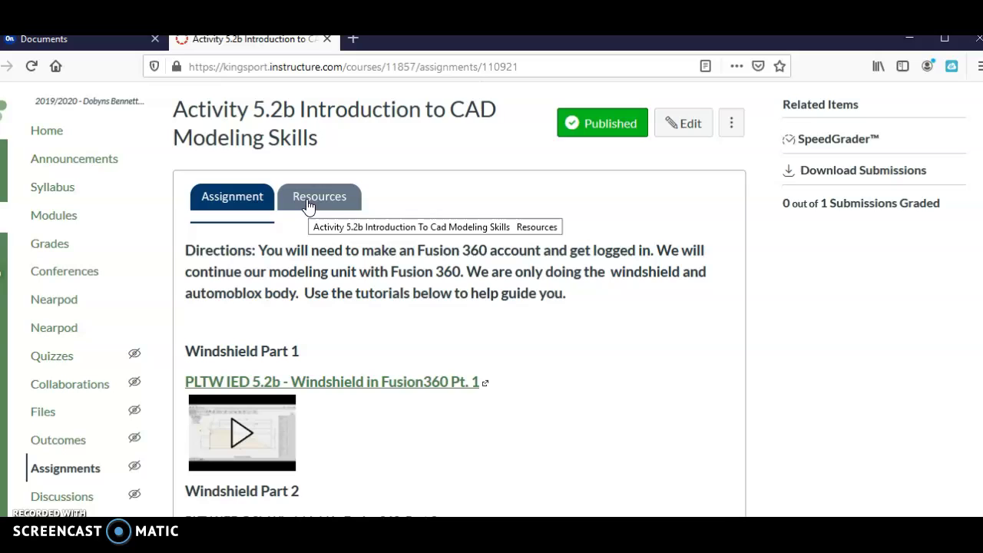
# Save AutomobloxT9DimDwgs.docx from the Activity 5.2b Resources page
pyautogui.click(308, 201)
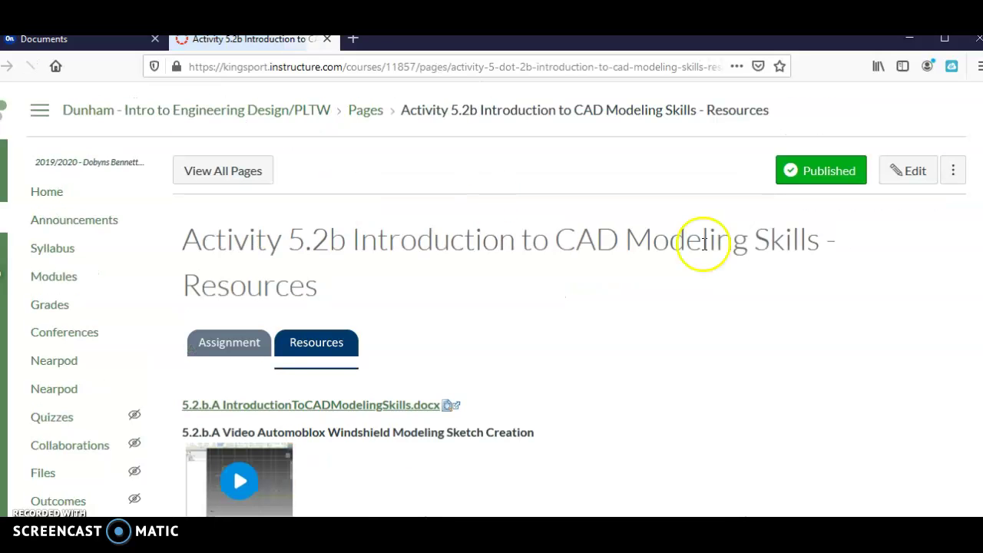
pyautogui.scroll(-2, 506, 345)
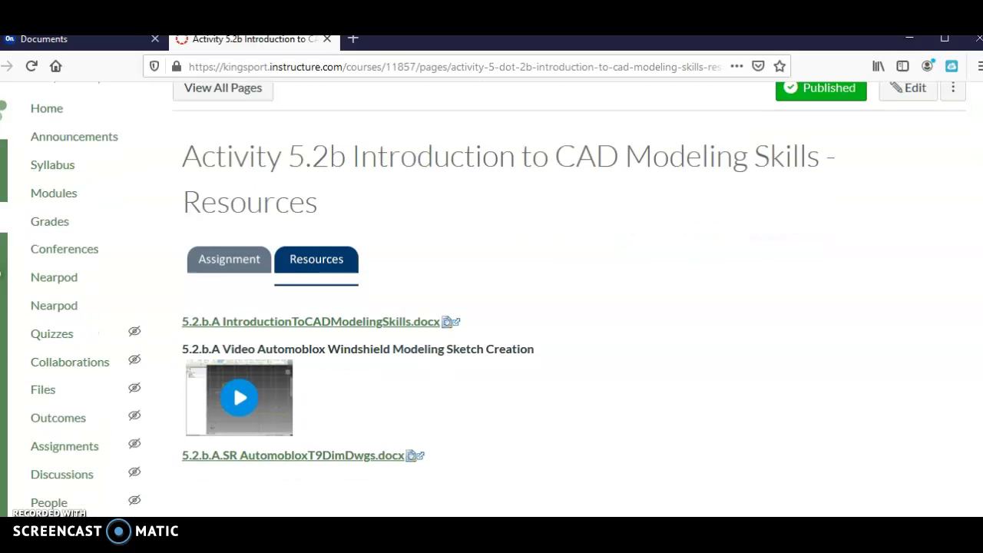
pyautogui.click(366, 454)
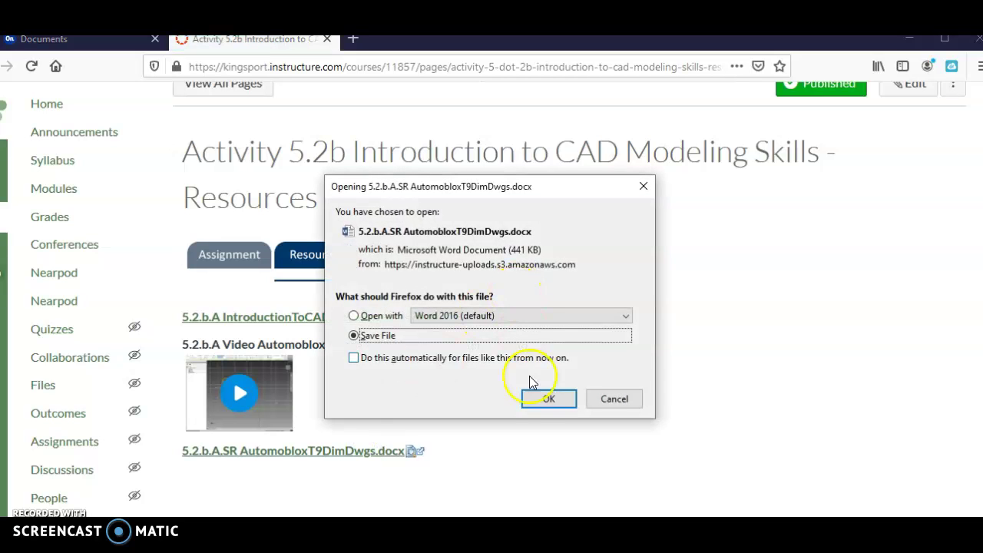
pyautogui.click(538, 399)
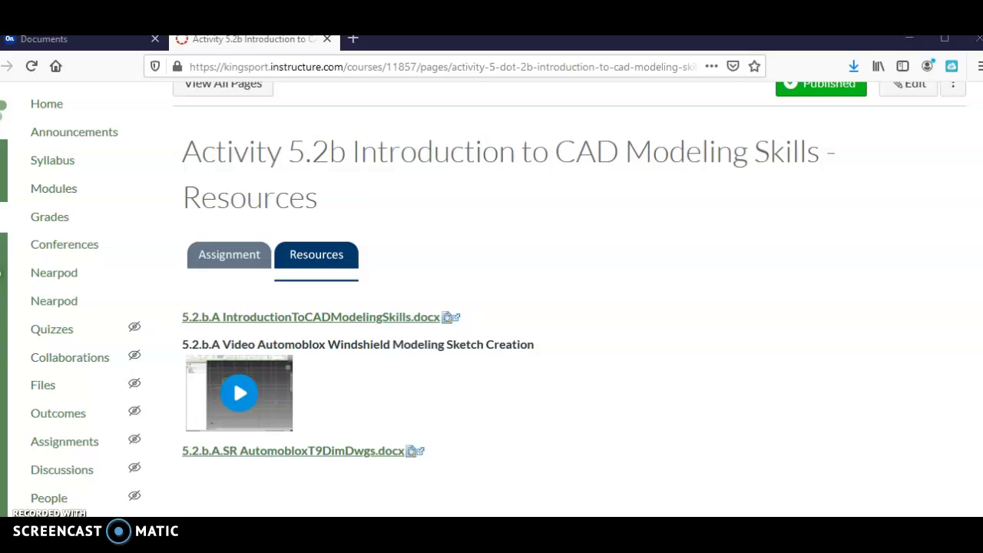
# Switch to the Automoblox drawings in Word and scroll to the Passenger Section page
pyautogui.click(738, 499)
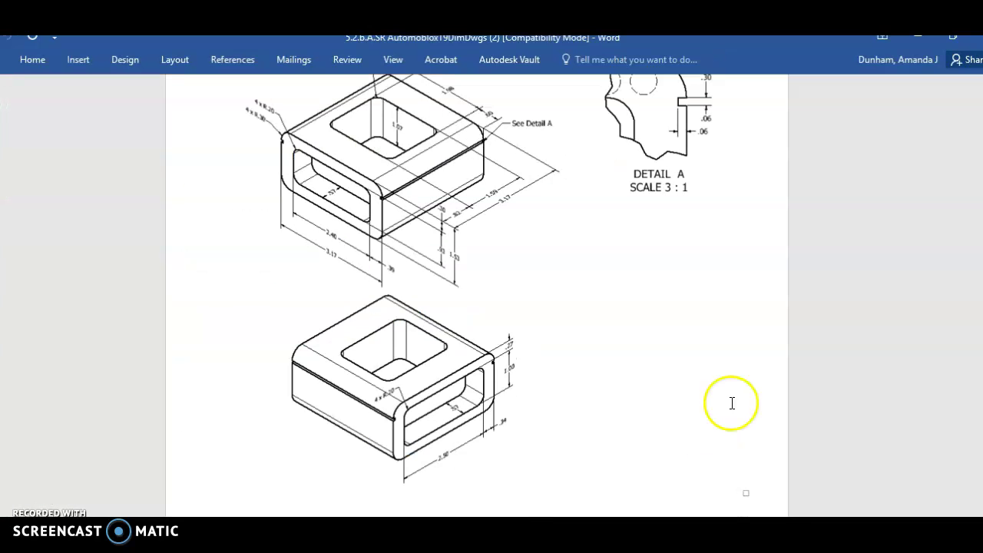
pyautogui.scroll(5, 814, 200)
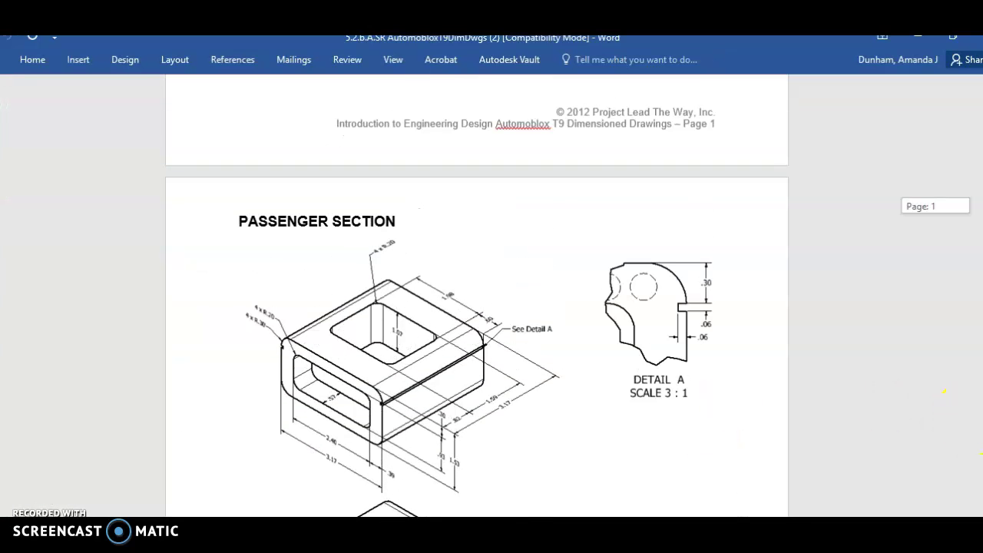
pyautogui.scroll(-2, 815, 200)
pyautogui.scroll(-1, 814, 199)
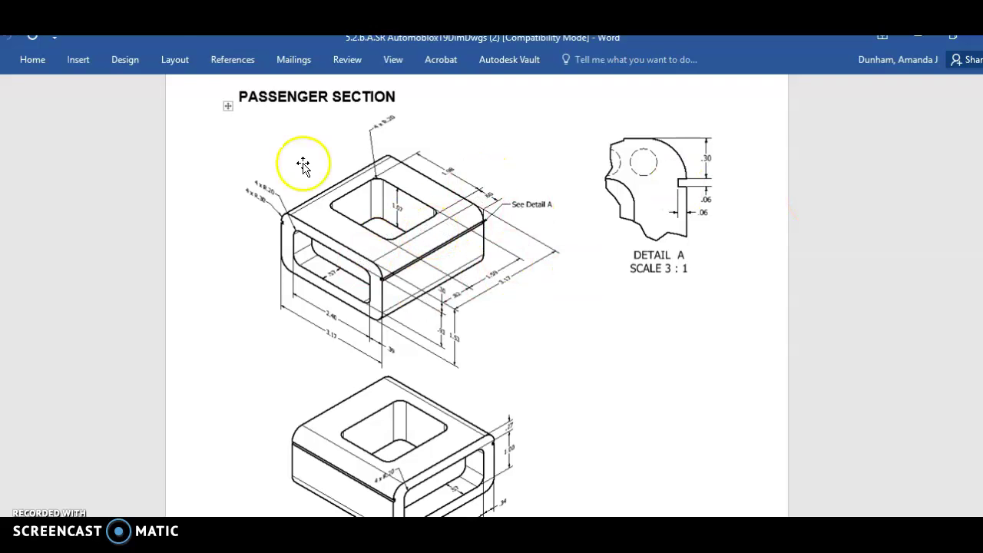
# Open and close Word's File backstage, returning to the drawing
pyautogui.click(3, 60)
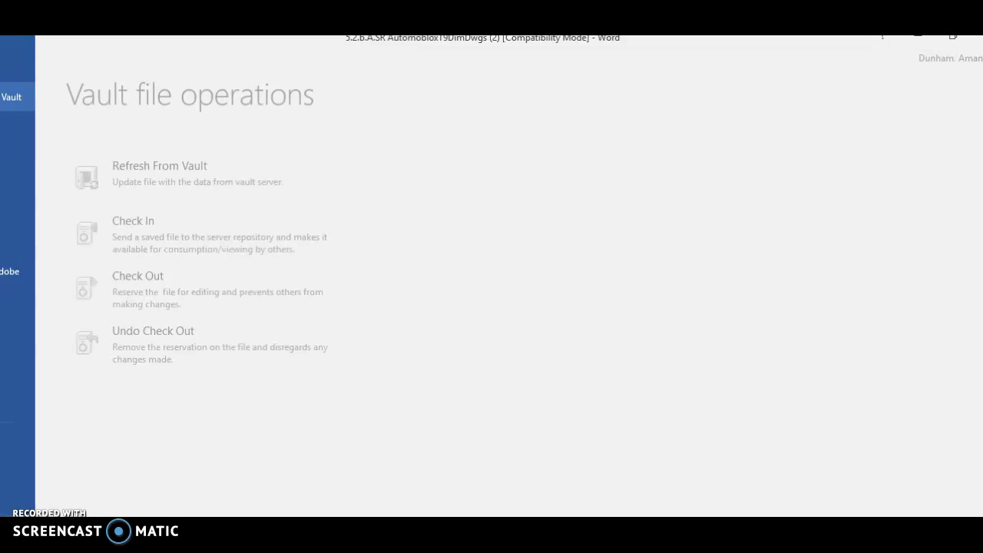
pyautogui.press('Escape')
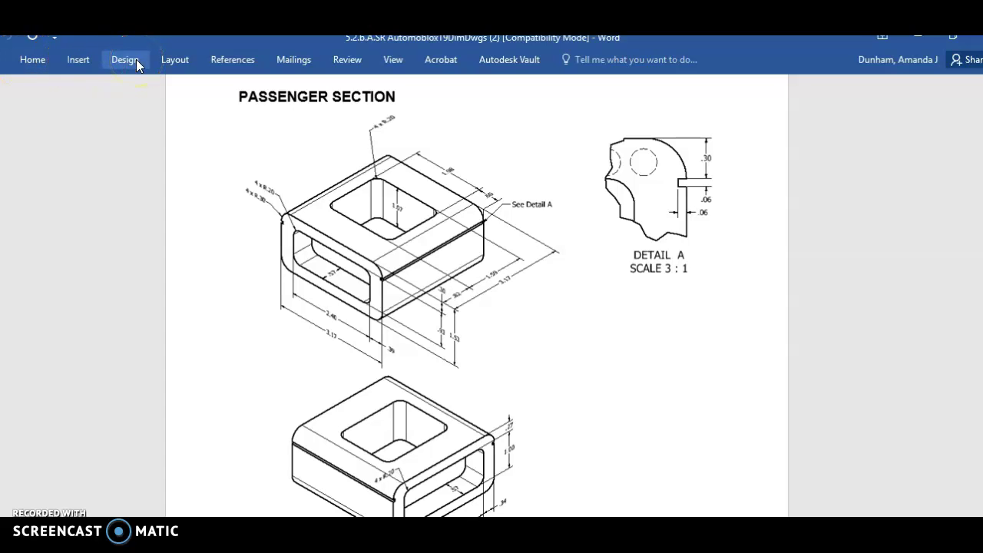
pyautogui.click(53, 40)
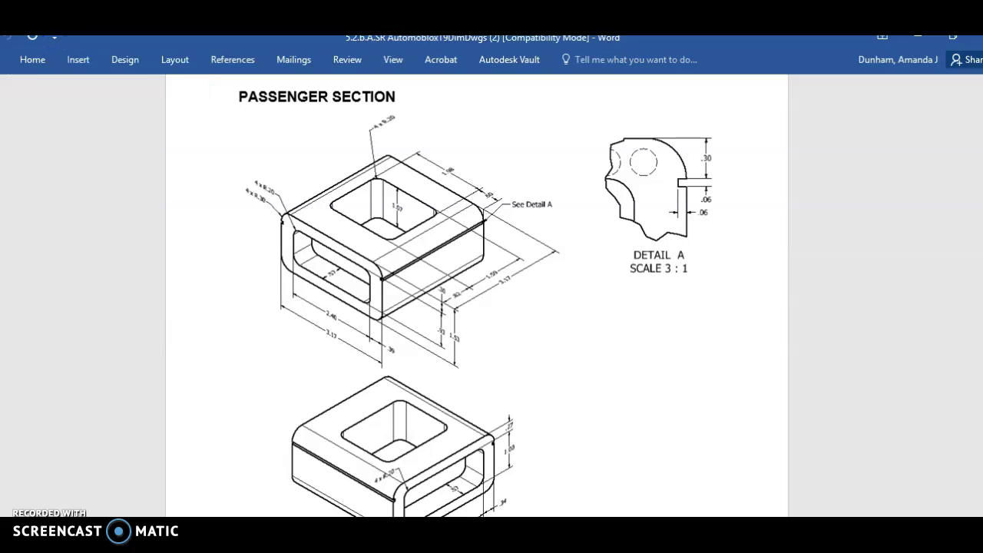
pyautogui.hotkey('alt', 'f')
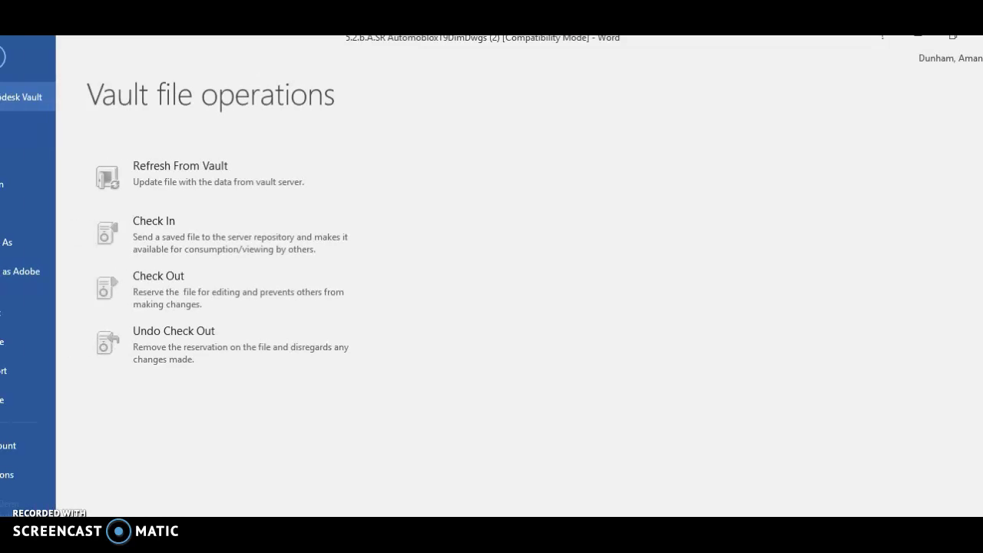
pyautogui.click(2, 57)
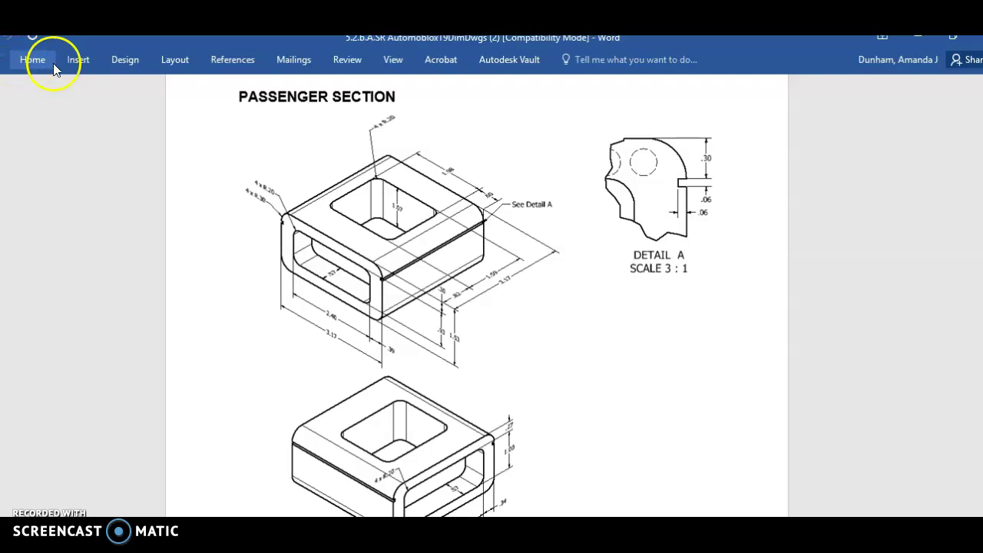
# Open Word's Zoom dialog and begin raising the zoom percentage
pyautogui.click(409, 67)
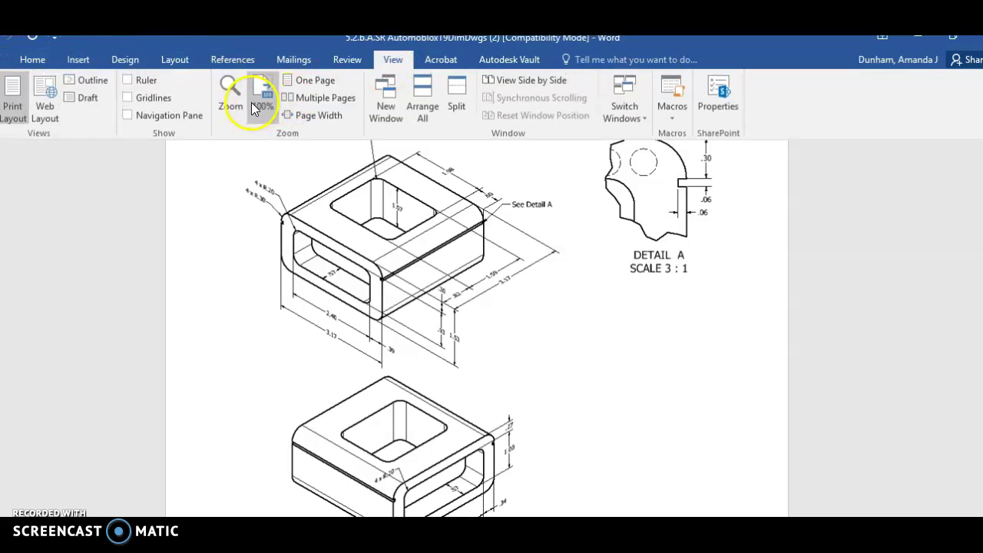
pyautogui.click(237, 100)
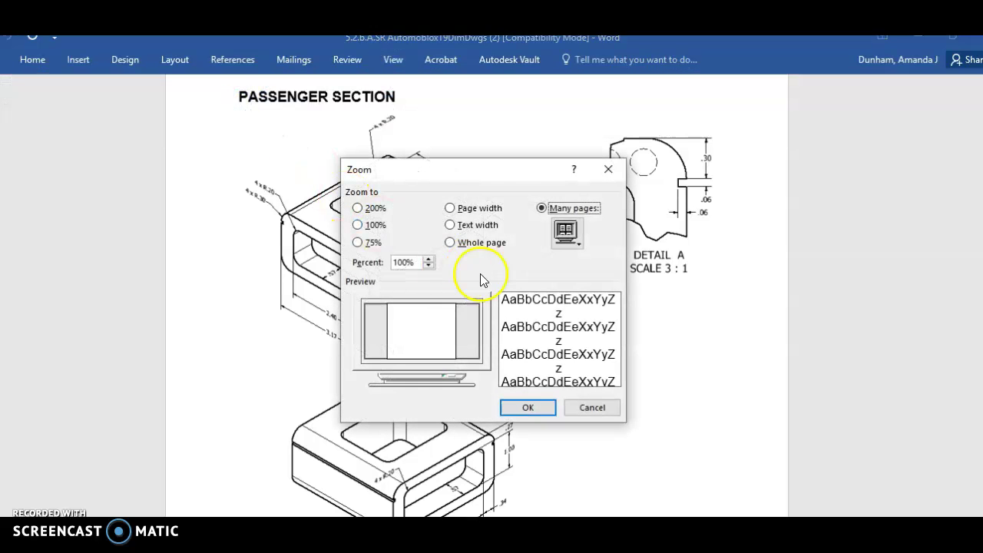
pyautogui.click(429, 260)
pyautogui.click(428, 259)
pyautogui.click(428, 259)
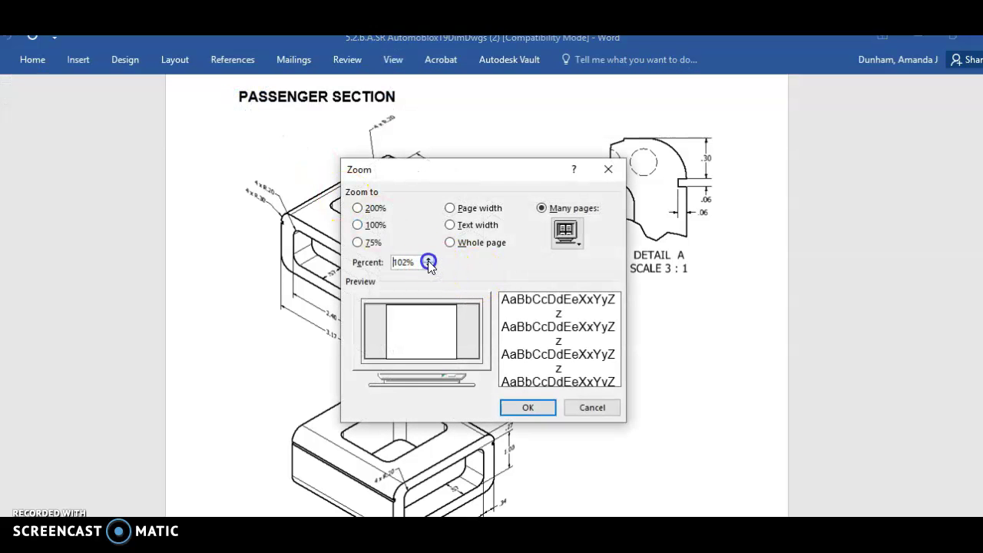
pyautogui.click(429, 259)
pyautogui.click(428, 260)
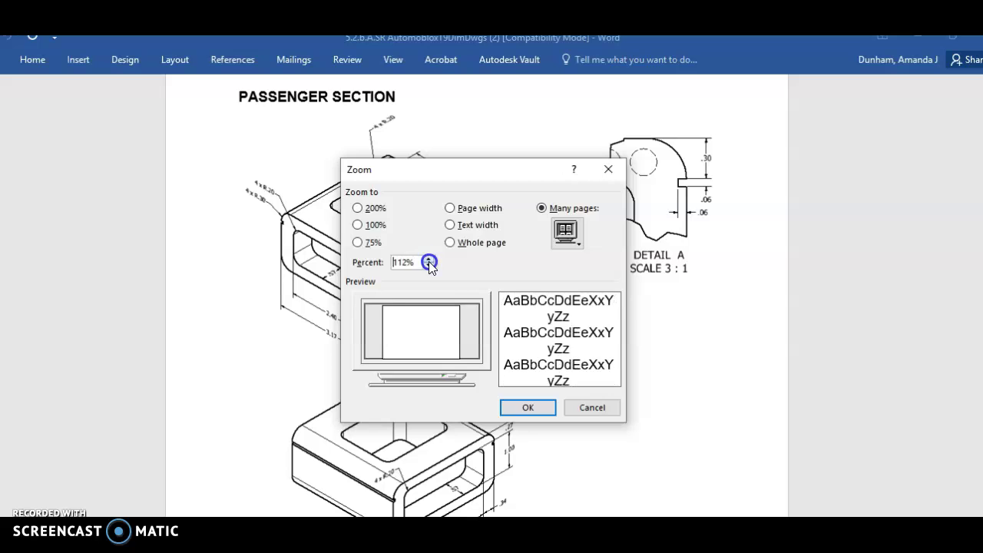
pyautogui.click(429, 259)
pyautogui.click(429, 260)
pyautogui.click(428, 259)
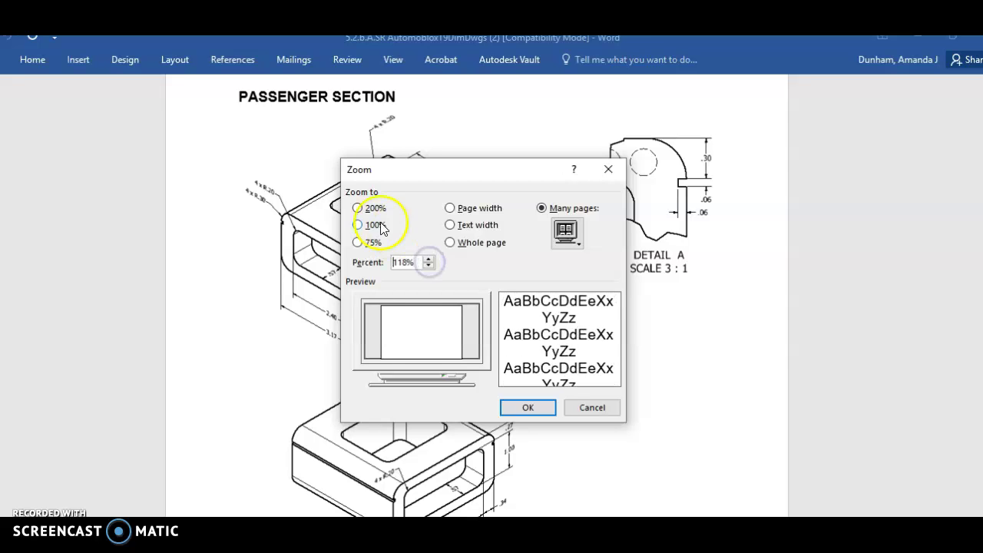
# Apply 150% zoom to the drawing, then return to the Canvas Resources page
pyautogui.doubleClick(429, 260)
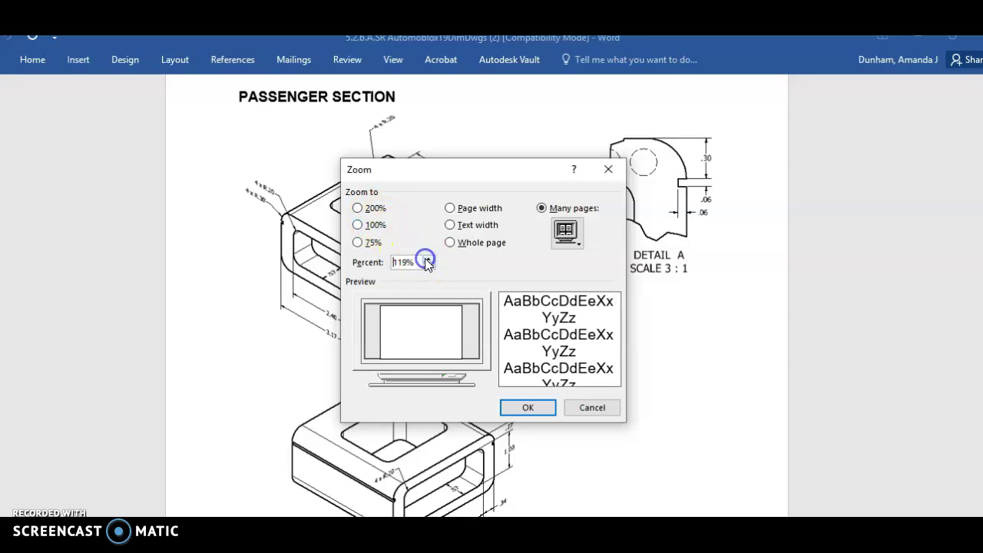
pyautogui.doubleClick(428, 260)
pyautogui.doubleClick(428, 260)
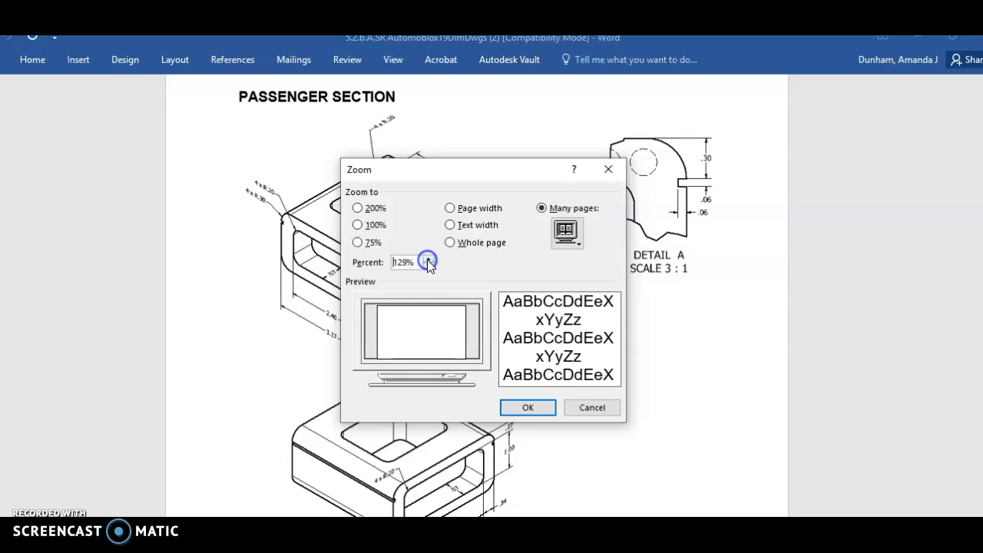
pyautogui.doubleClick(428, 260)
pyautogui.doubleClick(428, 261)
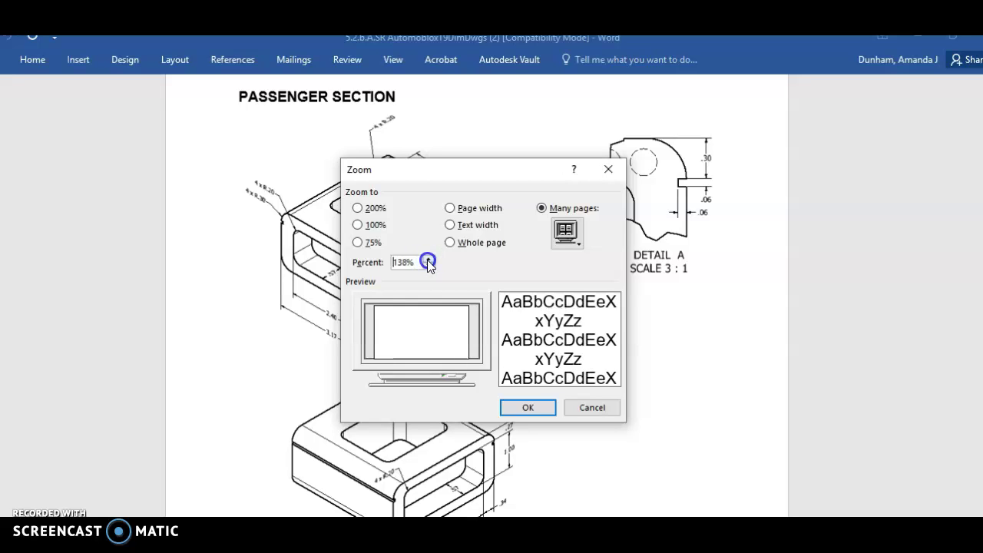
pyautogui.doubleClick(429, 260)
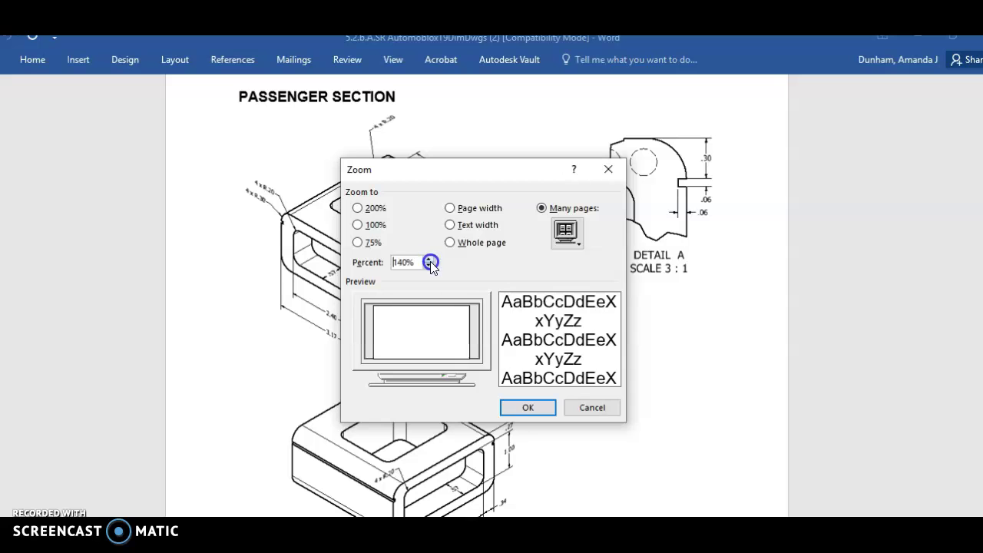
pyautogui.click(429, 260)
pyautogui.doubleClick(429, 259)
pyautogui.click(429, 260)
pyautogui.doubleClick(429, 260)
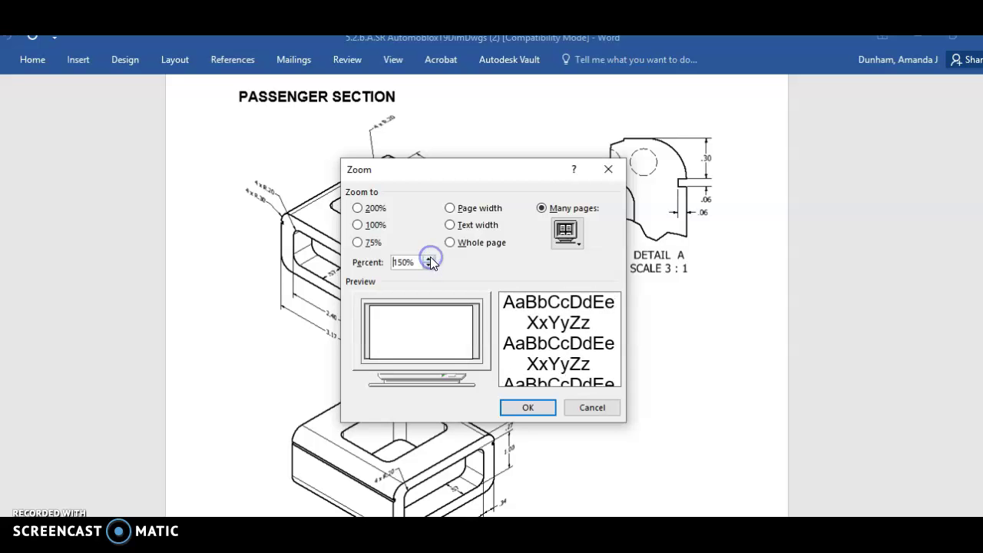
pyautogui.click(513, 408)
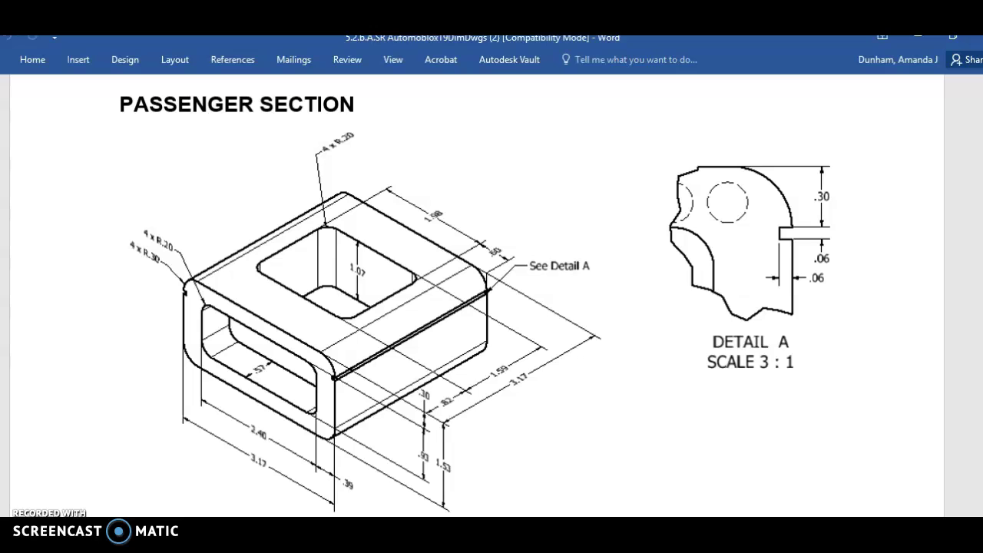
pyautogui.hotkey('alt', 'Tab')
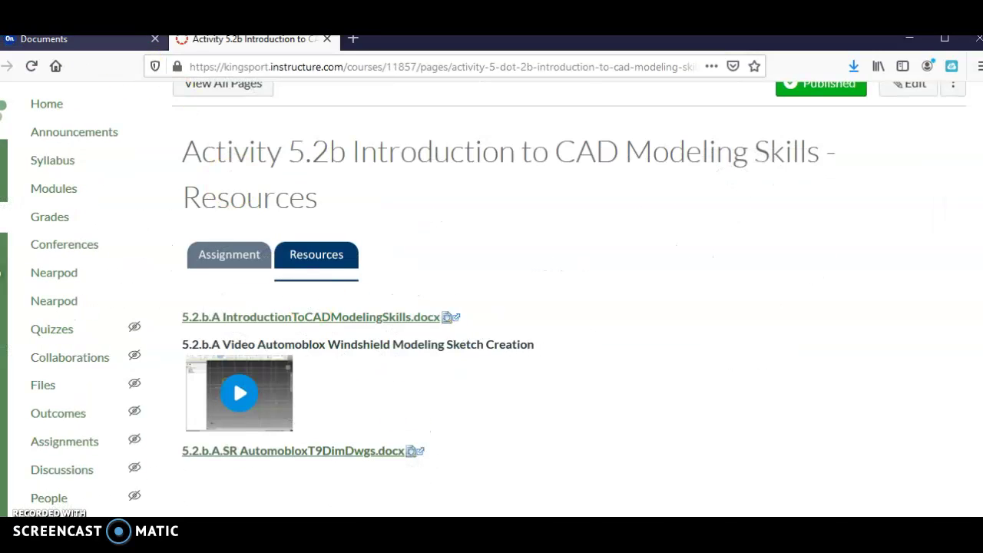
# Create a new Onshape document named 'Automoblox Car 2'
pyautogui.hotkey('ctrl', 'pageup')
pyautogui.click(35, 136)
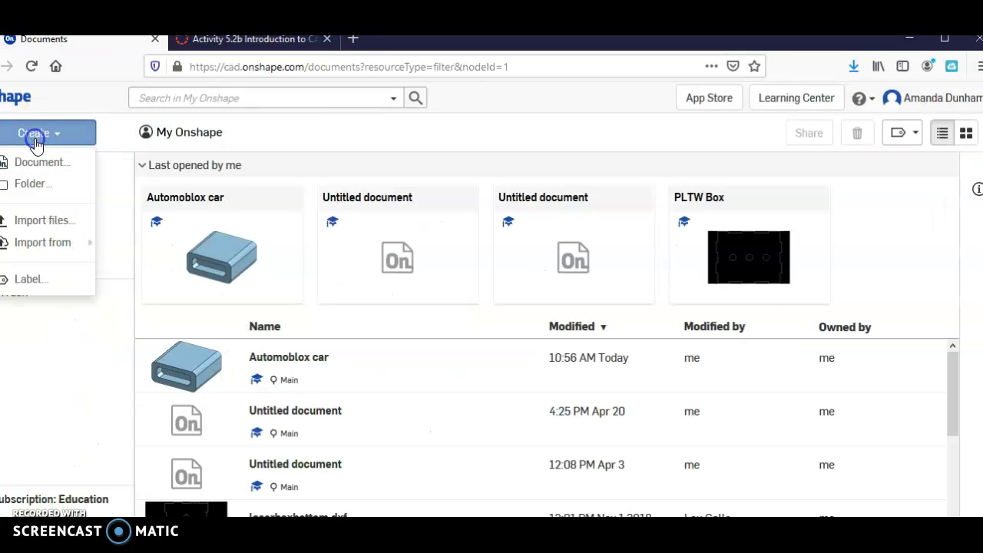
pyautogui.click(36, 162)
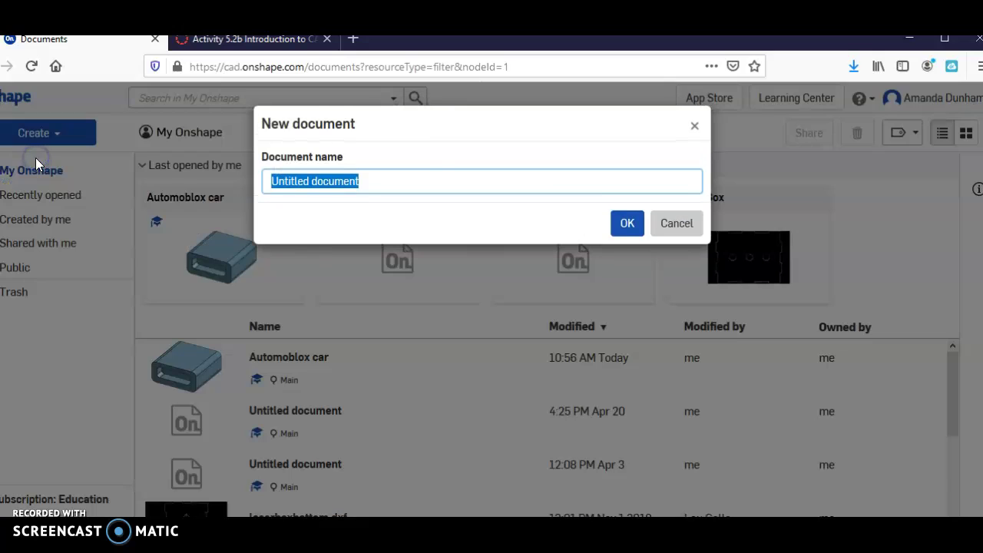
pyautogui.write('Automoblox Car 2')
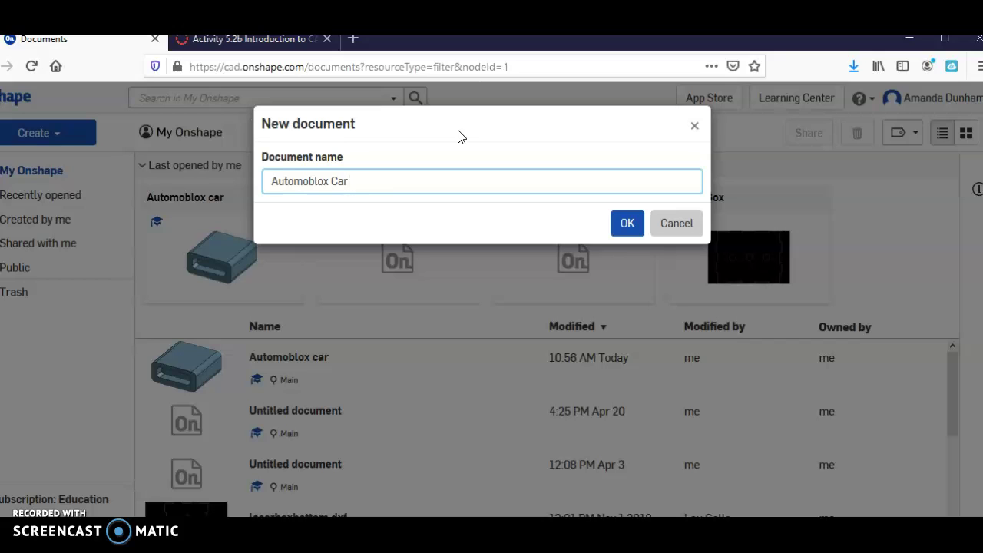
pyautogui.click(626, 223)
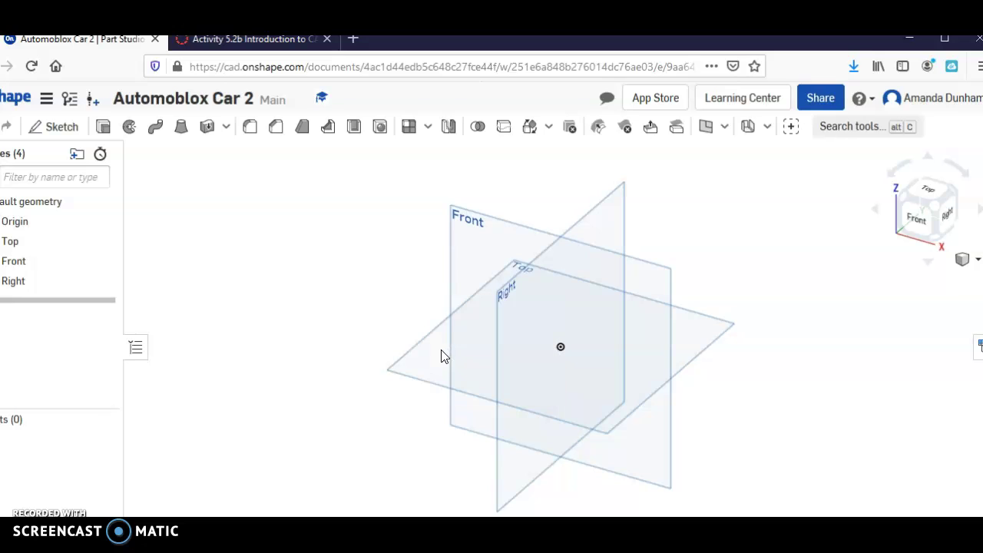
# Start Sketch 1 and work through its settings without choosing a plane
pyautogui.click(503, 234)
pyautogui.click(46, 126)
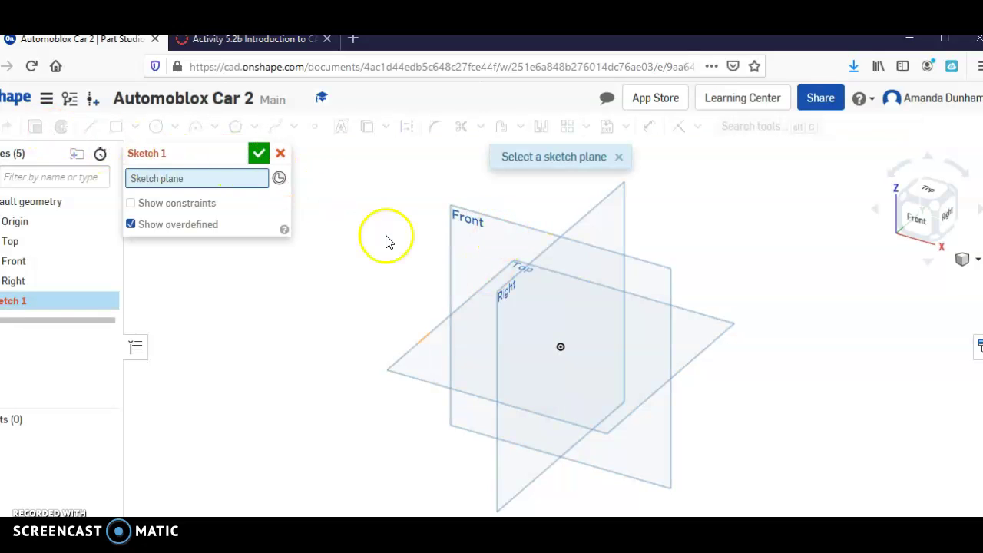
pyautogui.click(252, 157)
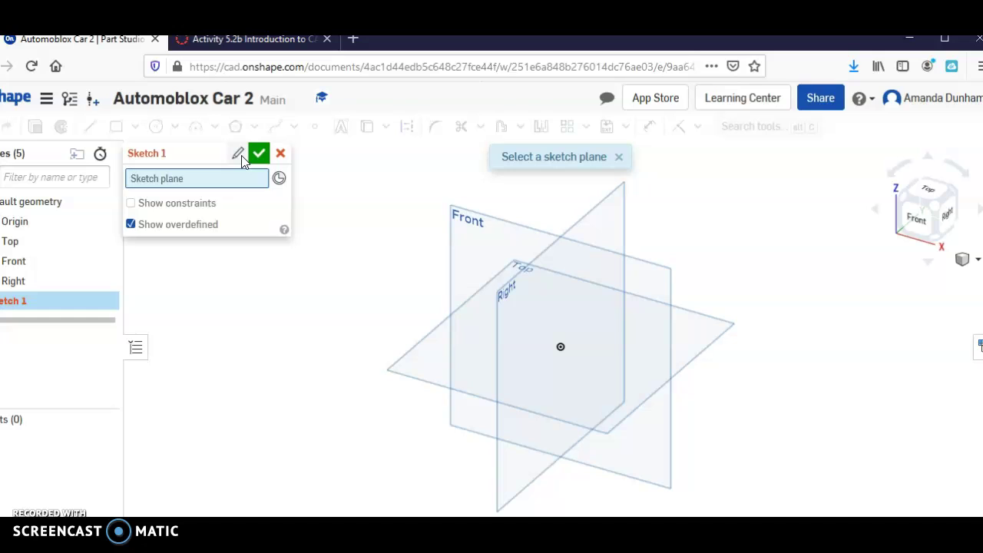
pyautogui.click(242, 157)
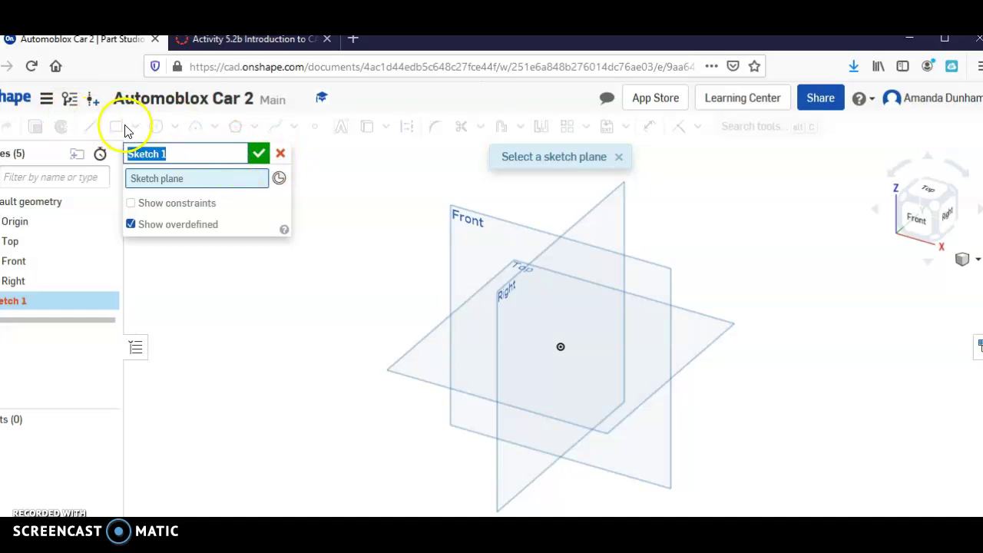
pyautogui.click(264, 152)
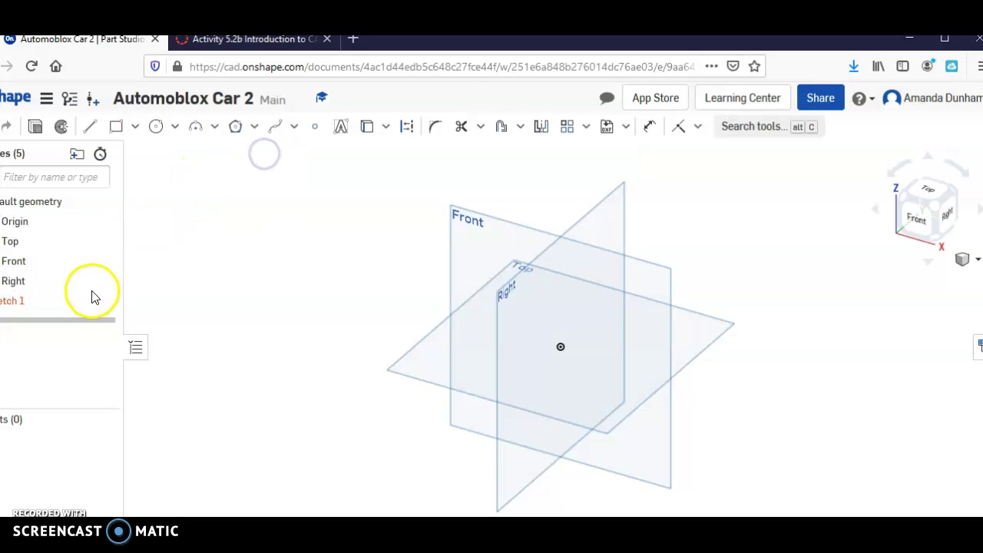
pyautogui.click(45, 299)
pyautogui.doubleClick(46, 303)
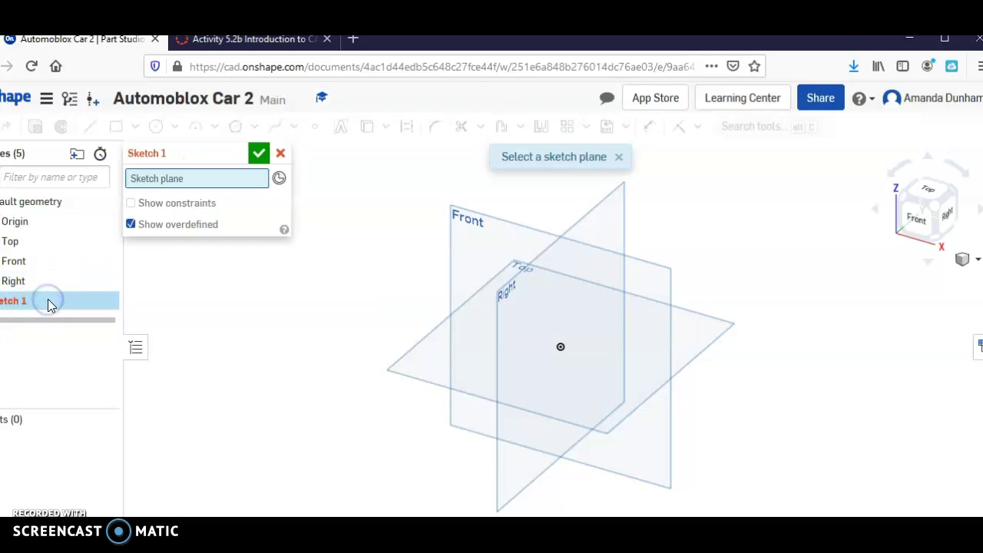
pyautogui.click(173, 183)
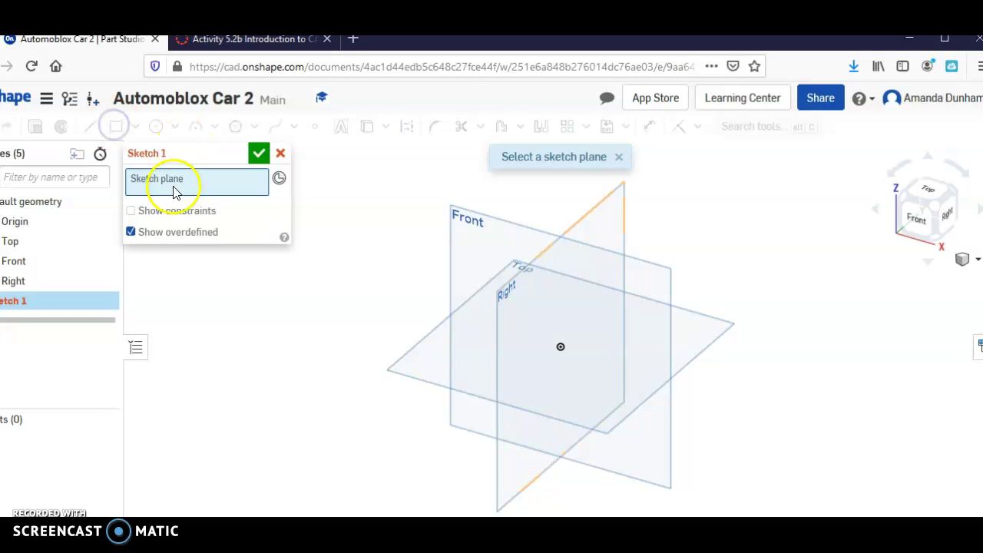
pyautogui.click(256, 156)
pyautogui.click(237, 154)
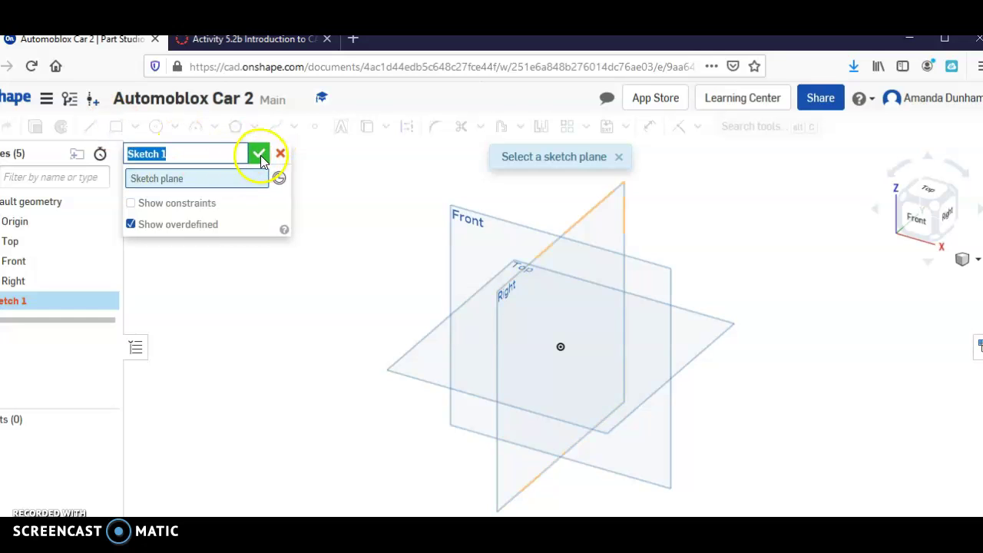
pyautogui.click(260, 155)
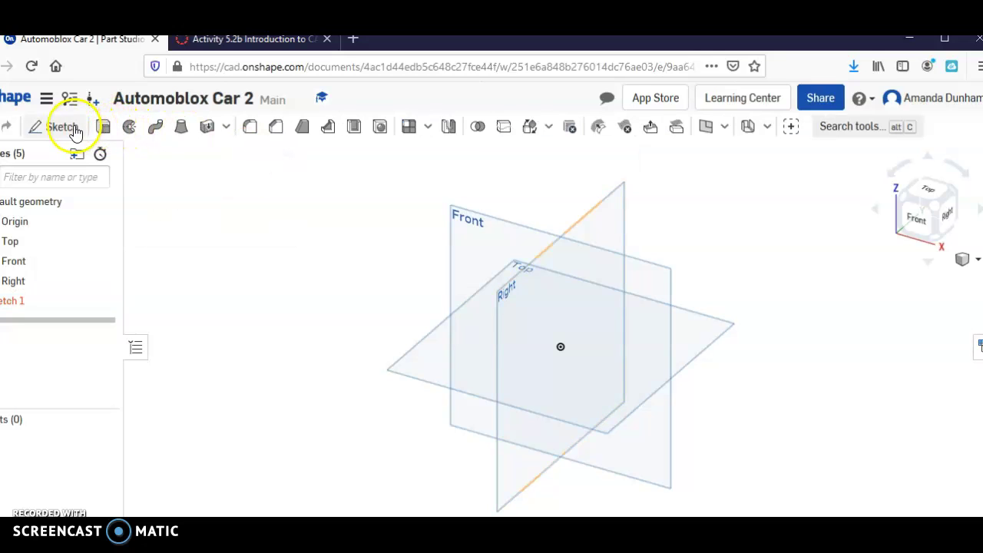
# Discard an accidental Sketch 2 and reopen Sketch 1
pyautogui.click(75, 132)
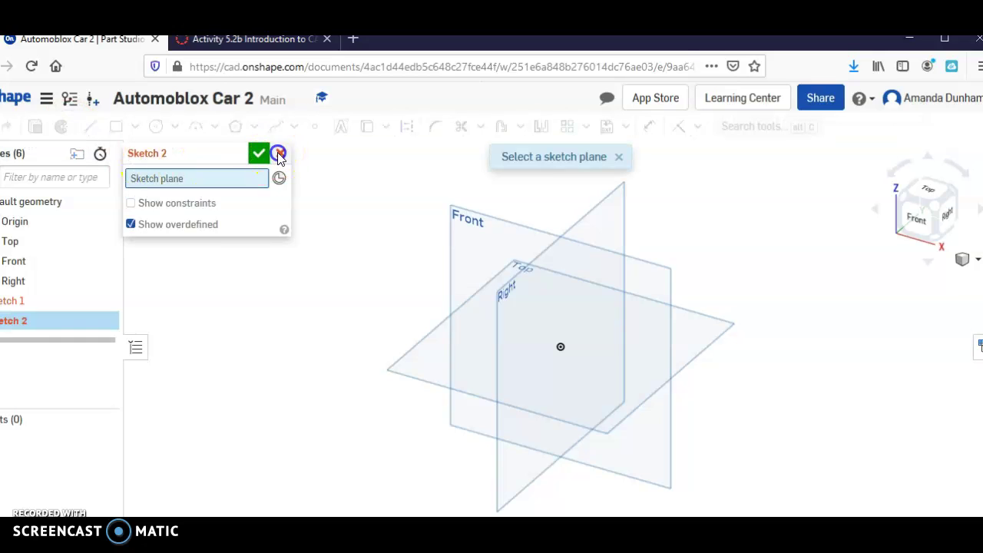
pyautogui.click(278, 154)
pyautogui.moveTo(11, 301)
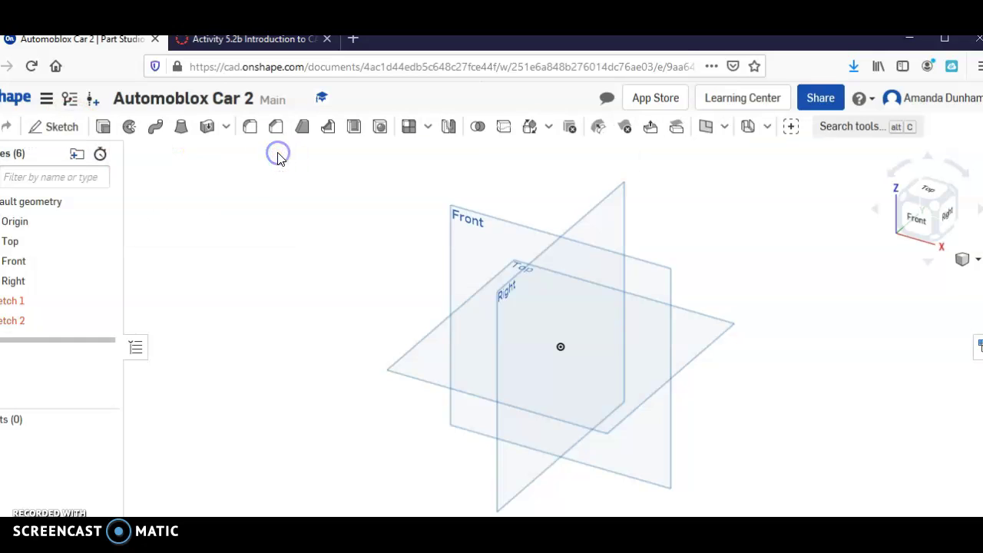
pyautogui.doubleClick(7, 306)
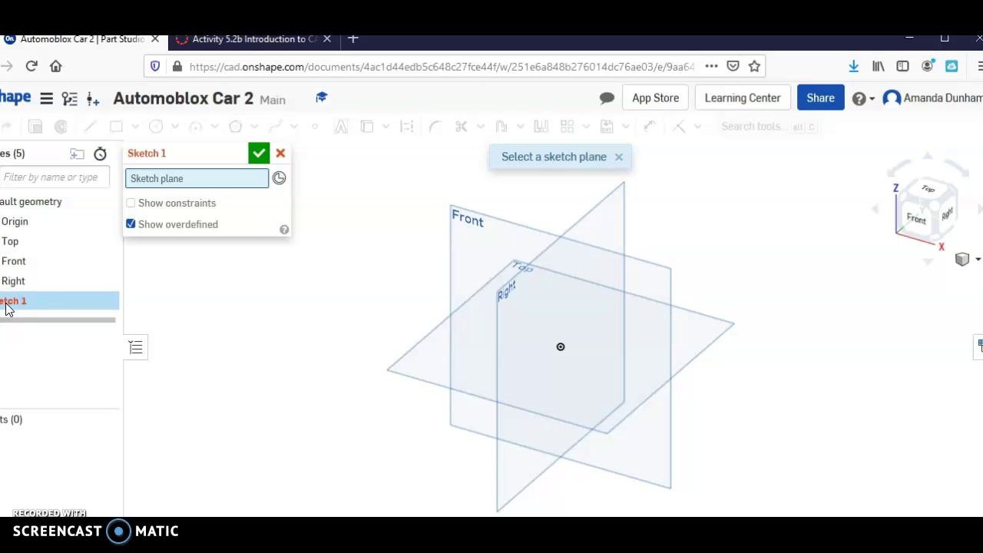
pyautogui.click(260, 153)
# Place Sketch 1 on the Front plane with a corner rectangle around the origin
pyautogui.click(511, 233)
pyautogui.click(513, 242)
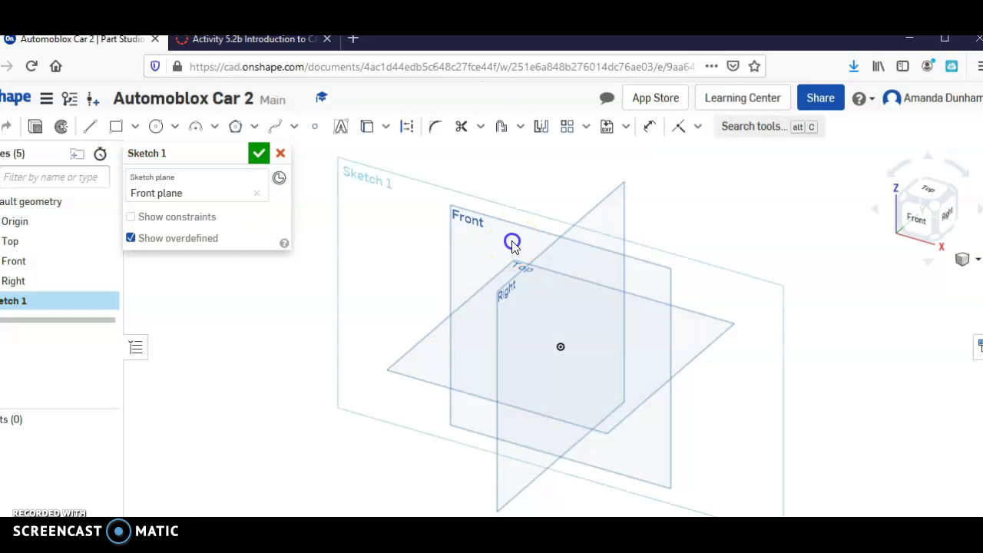
pyautogui.click(121, 127)
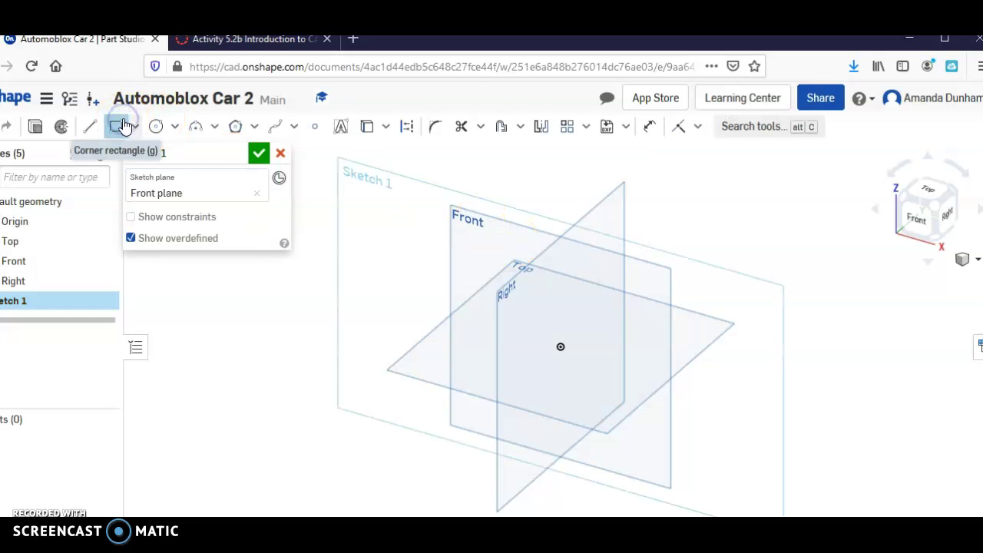
pyautogui.click(473, 383)
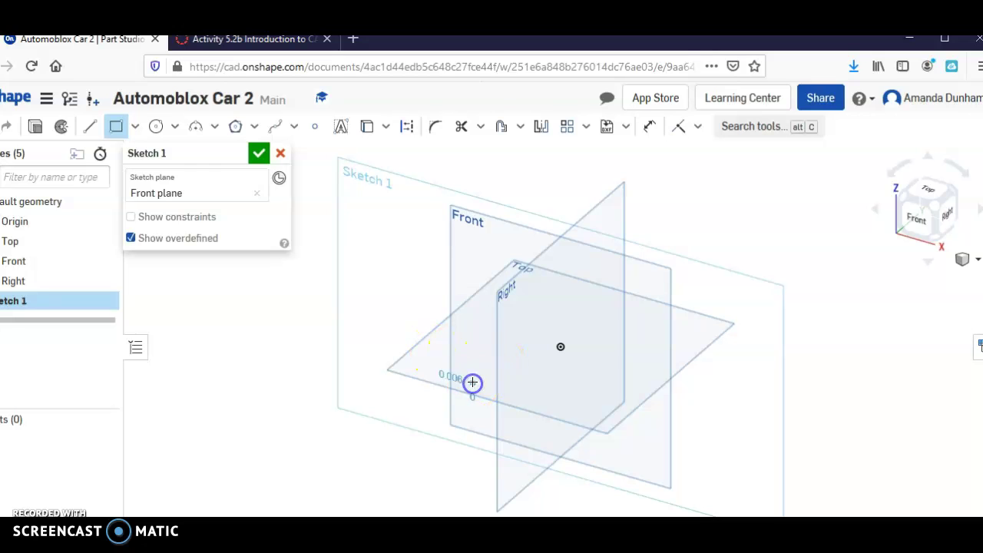
pyautogui.click(626, 317)
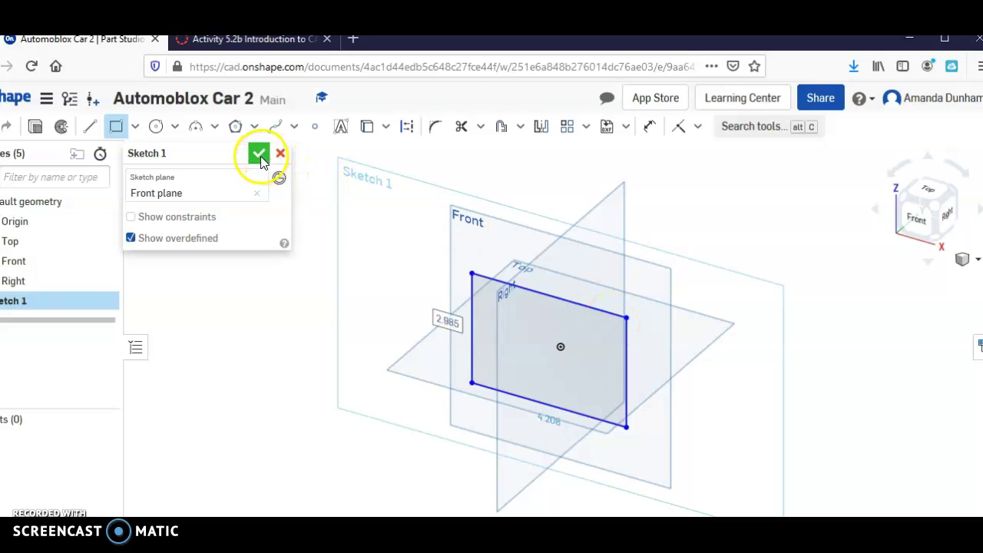
pyautogui.click(259, 155)
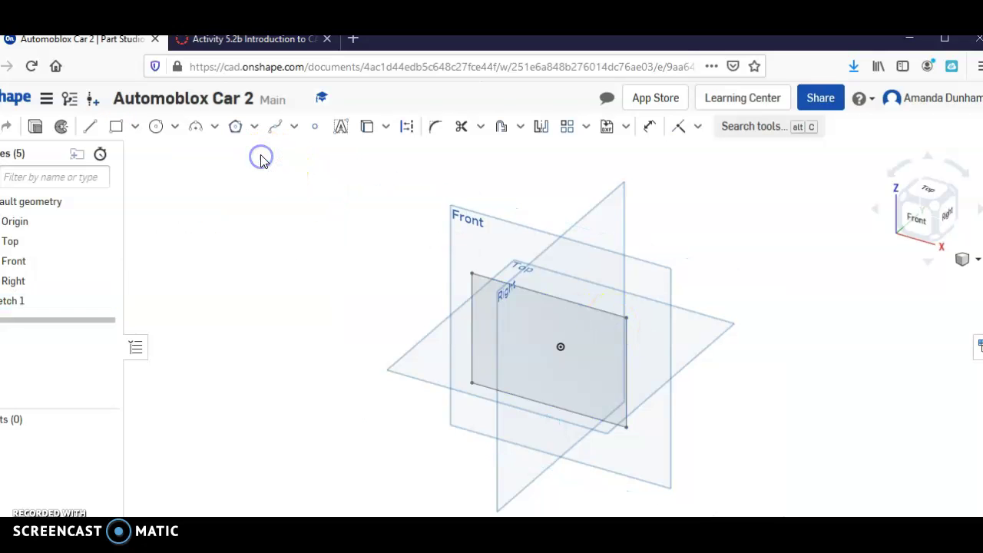
# In Front view, reopen Sketch 1 and dimension the rectangle's top edge (4.208 in)
pyautogui.click(911, 229)
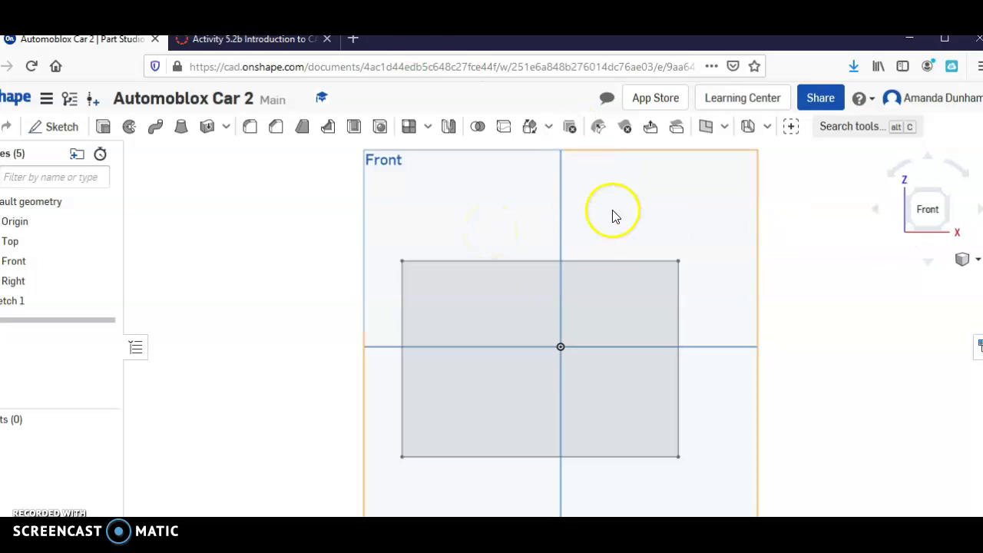
pyautogui.click(71, 301)
pyautogui.doubleClick(72, 301)
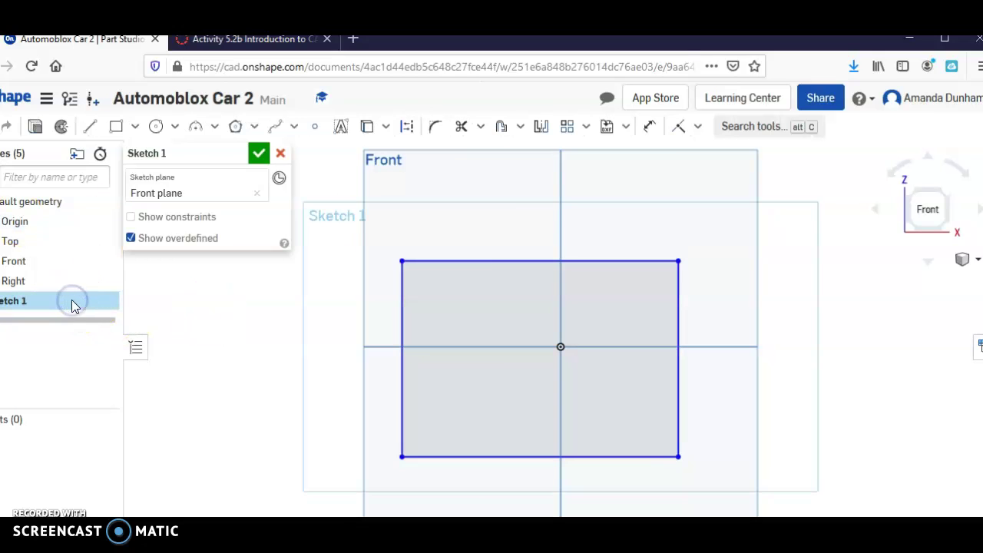
pyautogui.click(536, 262)
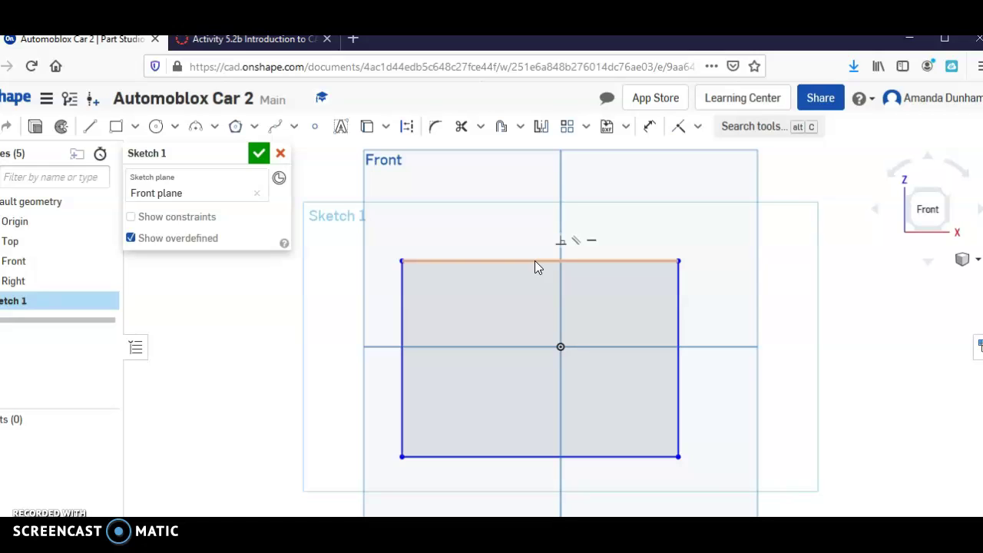
pyautogui.press('d')
pyautogui.click(553, 275)
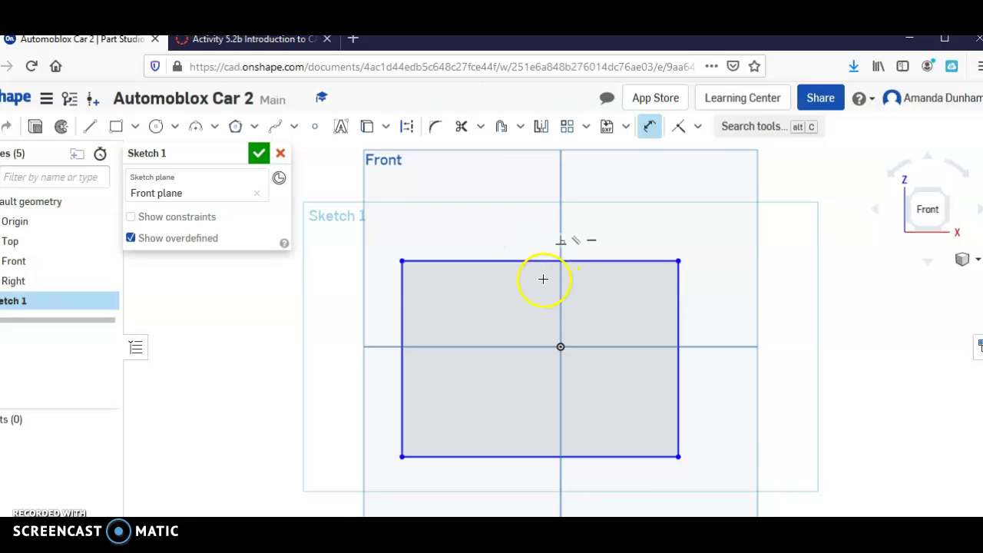
pyautogui.click(538, 264)
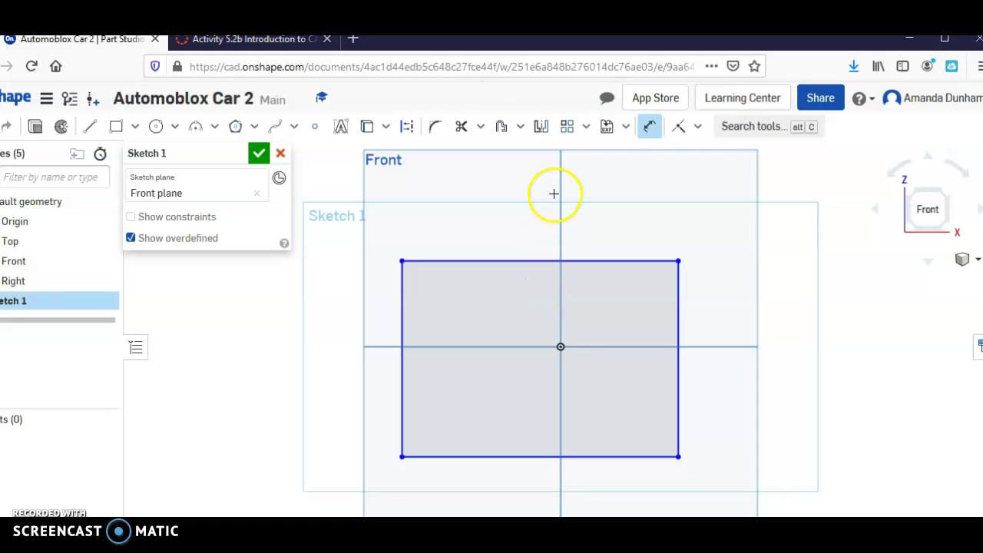
pyautogui.press('Escape')
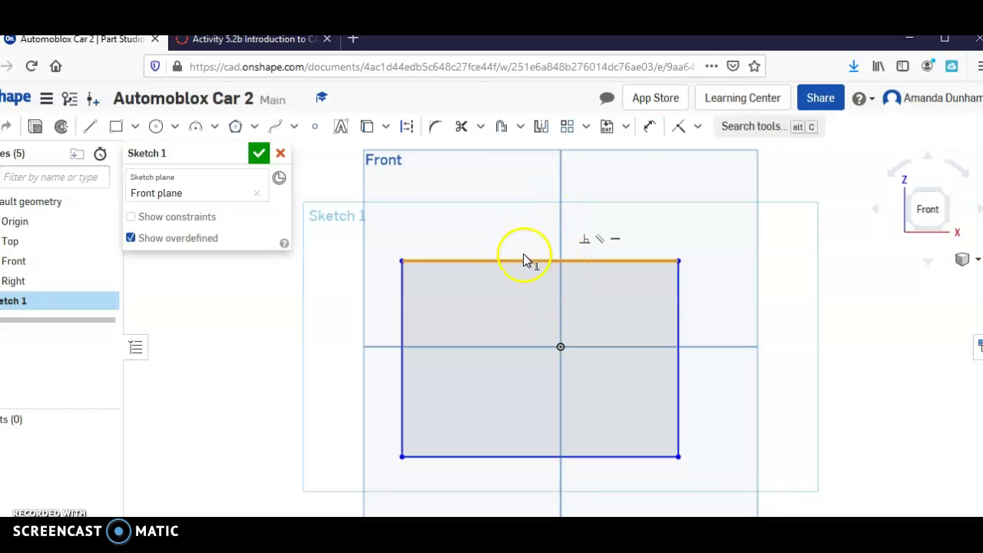
pyautogui.press('d')
pyautogui.click(526, 261)
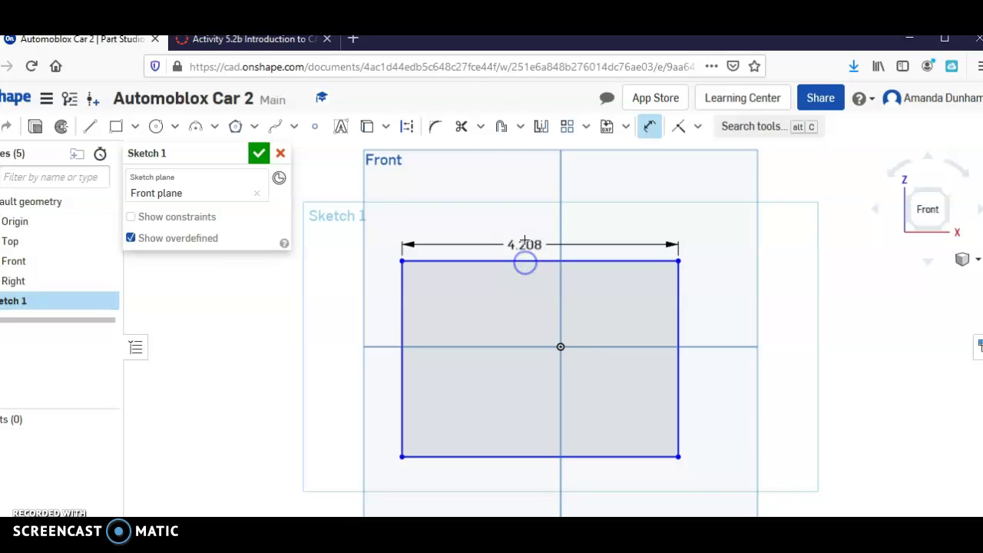
pyautogui.click(529, 231)
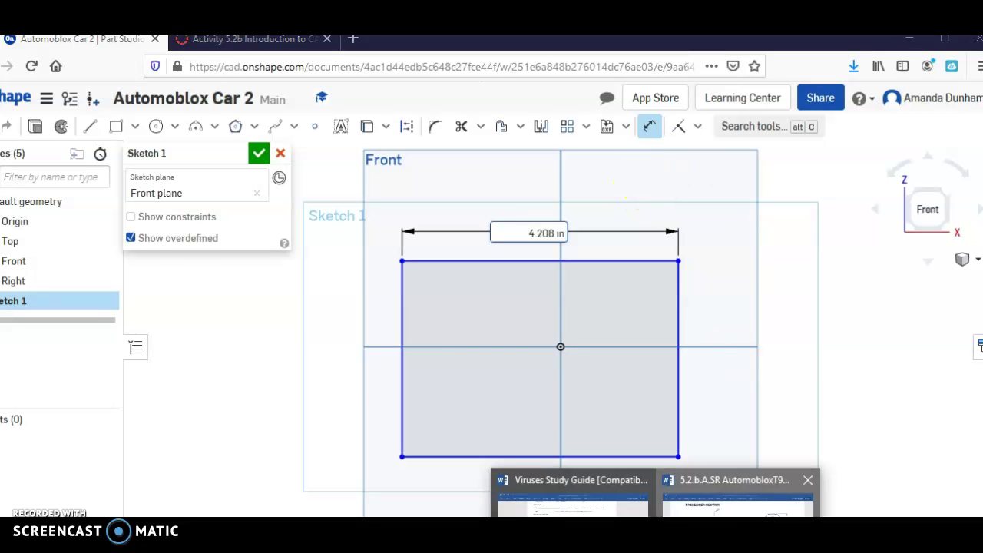
# Set the rectangle's width dimension to 3.17 per the reference drawing
pyautogui.click(738, 499)
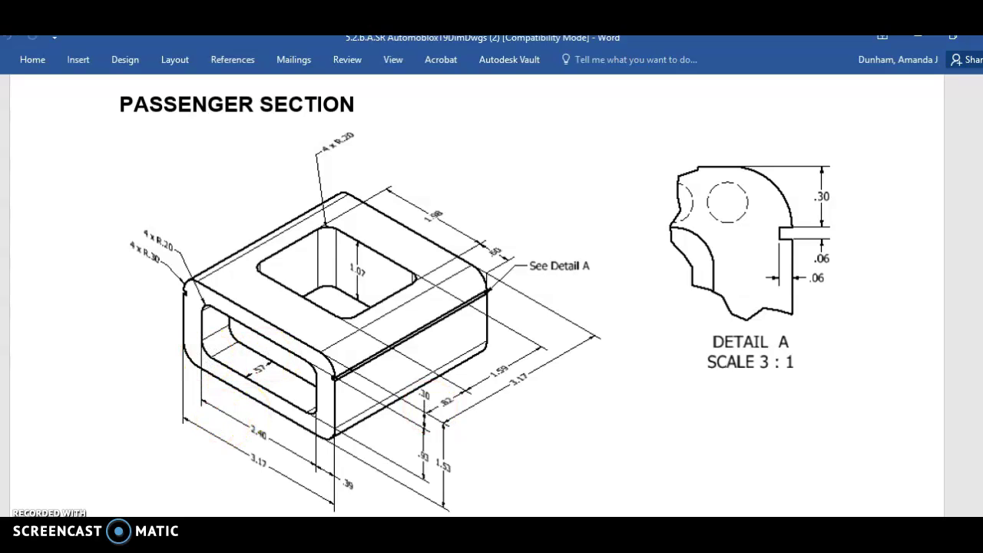
pyautogui.hotkey('alt', 'Tab')
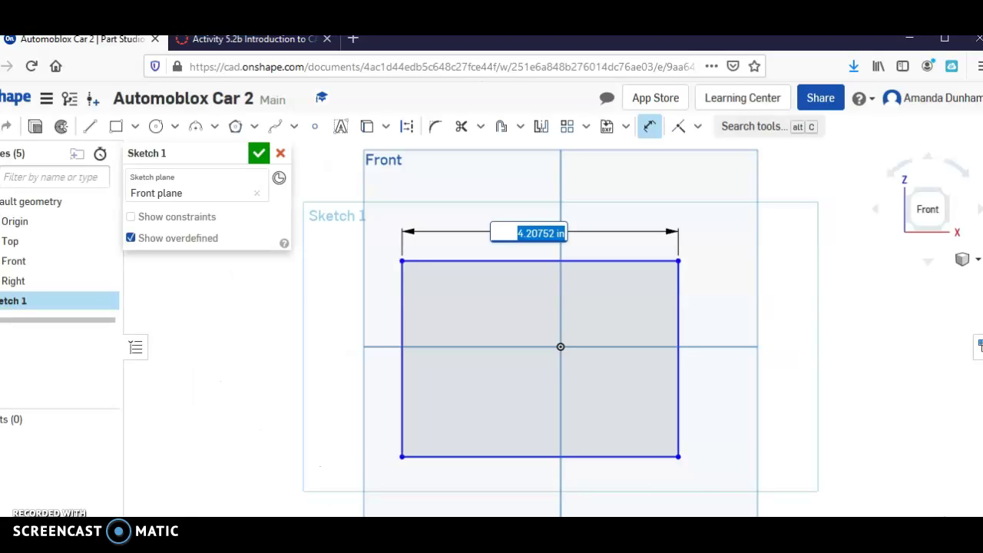
pyautogui.write('3.17')
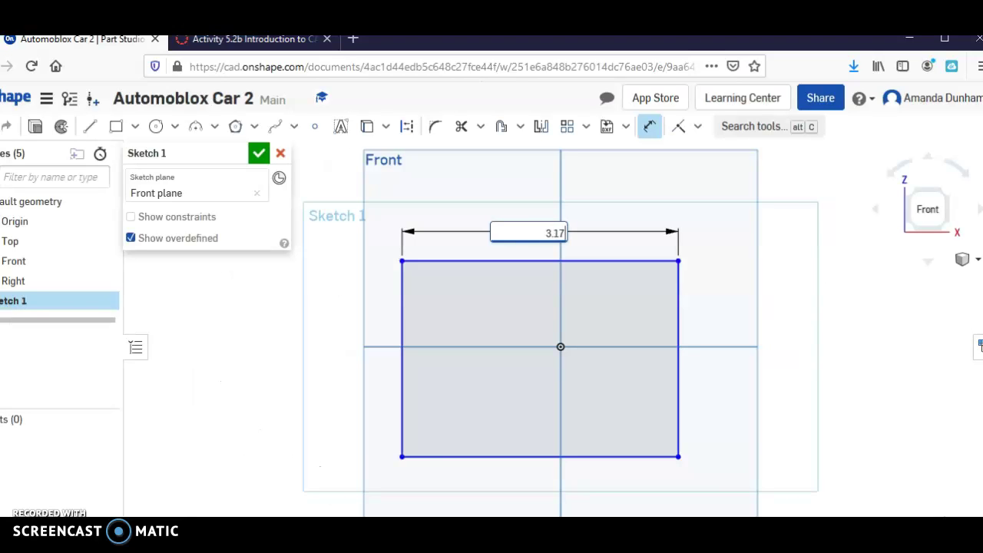
pyautogui.press('Return')
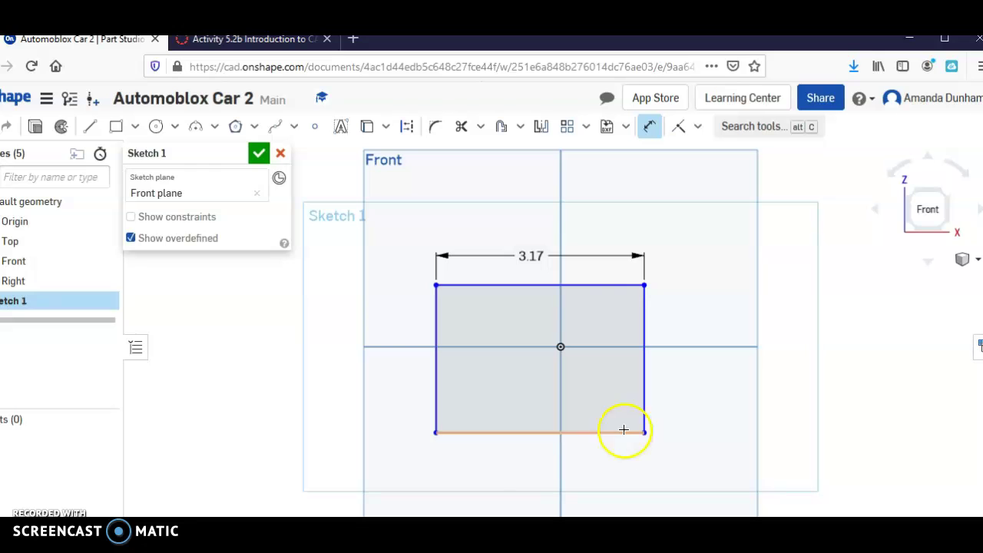
# Dimension the rectangle's right edge to a height of 1.53
pyautogui.click(644, 322)
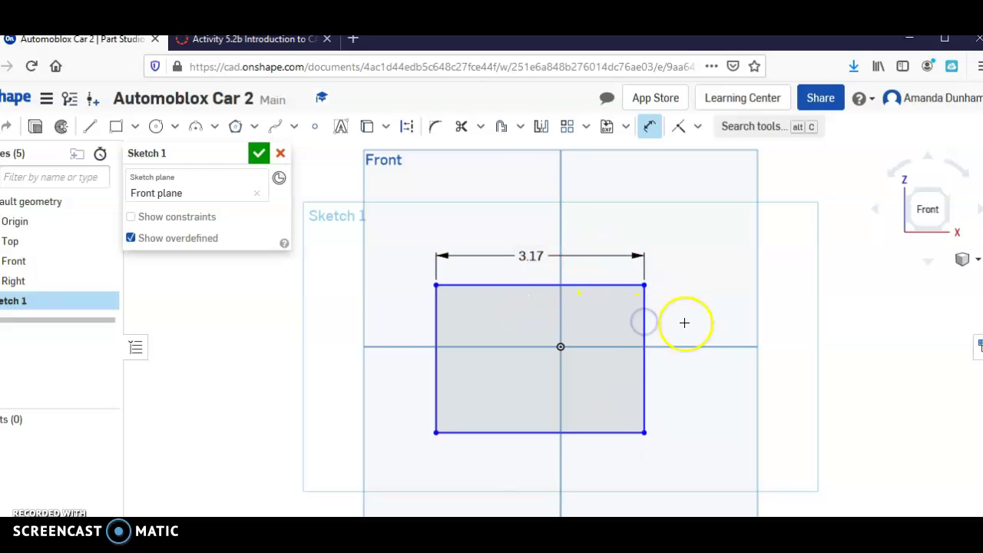
pyautogui.click(698, 342)
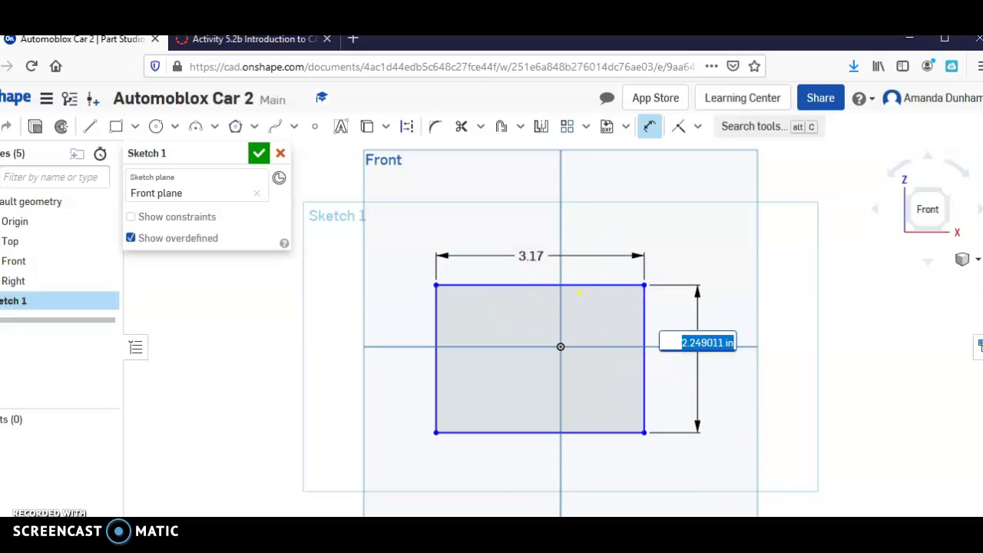
pyautogui.click(666, 503)
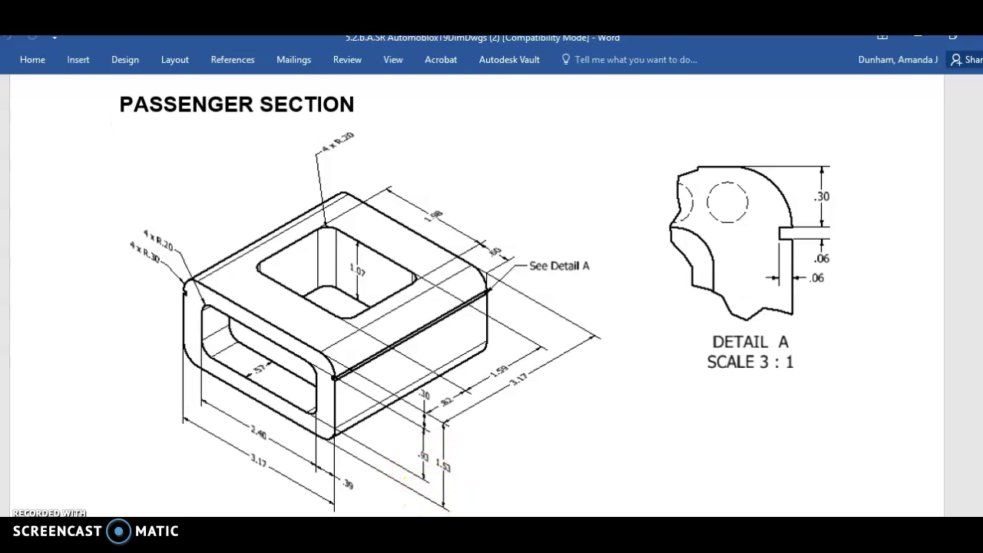
pyautogui.hotkey('alt', 'Tab')
pyautogui.write('1')
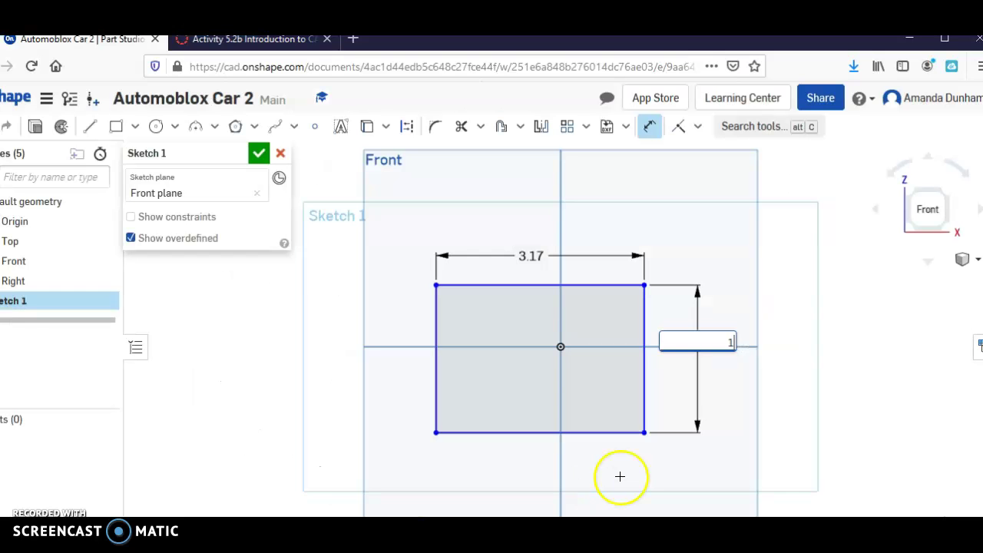
pyautogui.press('Return')
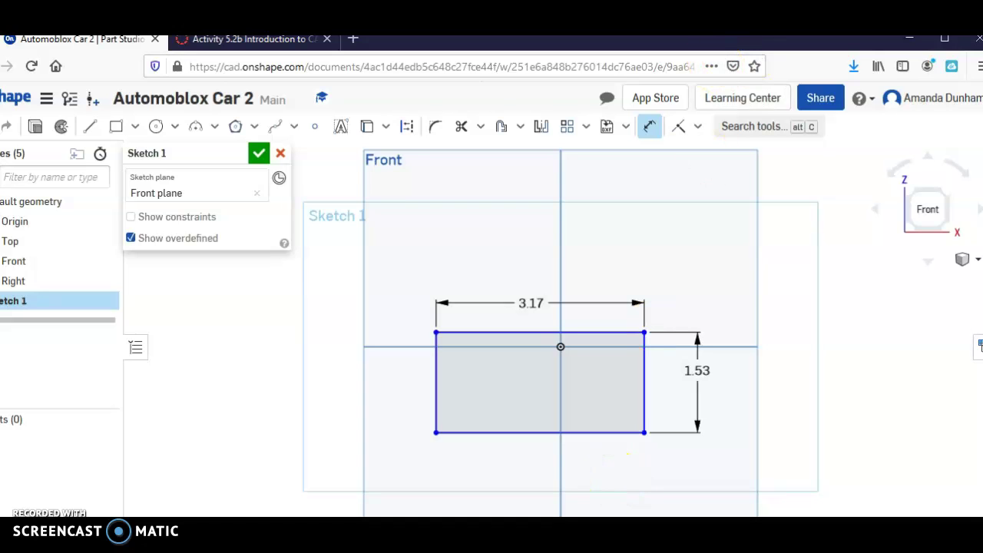
# Extrude Sketch 1 by 3.17 in as Extrude 1 and rotate to an isometric view
pyautogui.click(36, 129)
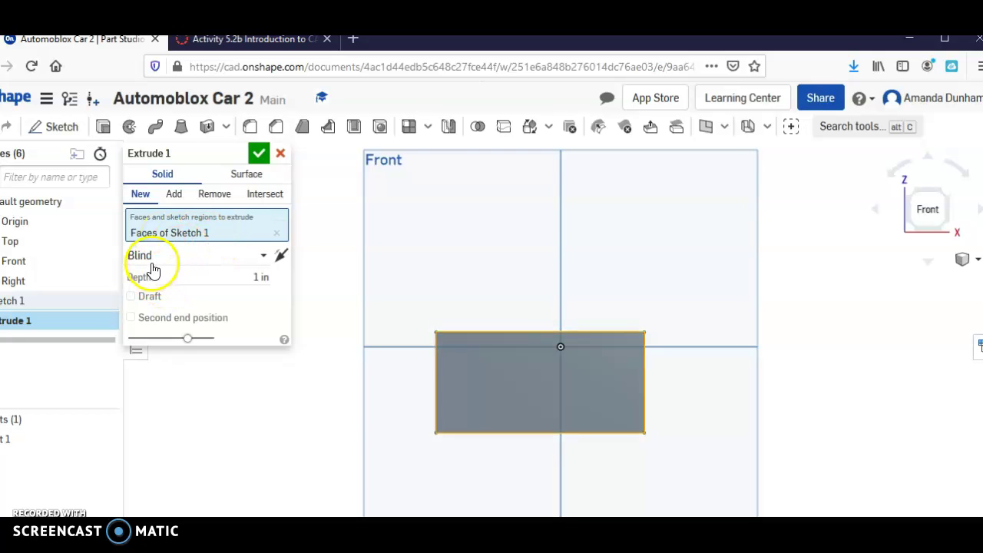
pyautogui.click(260, 276)
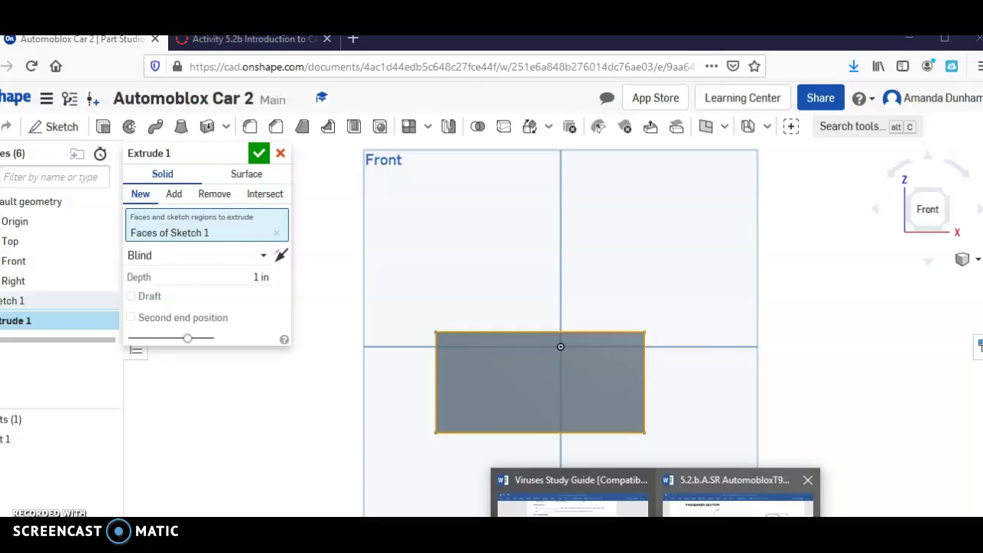
pyautogui.click(738, 491)
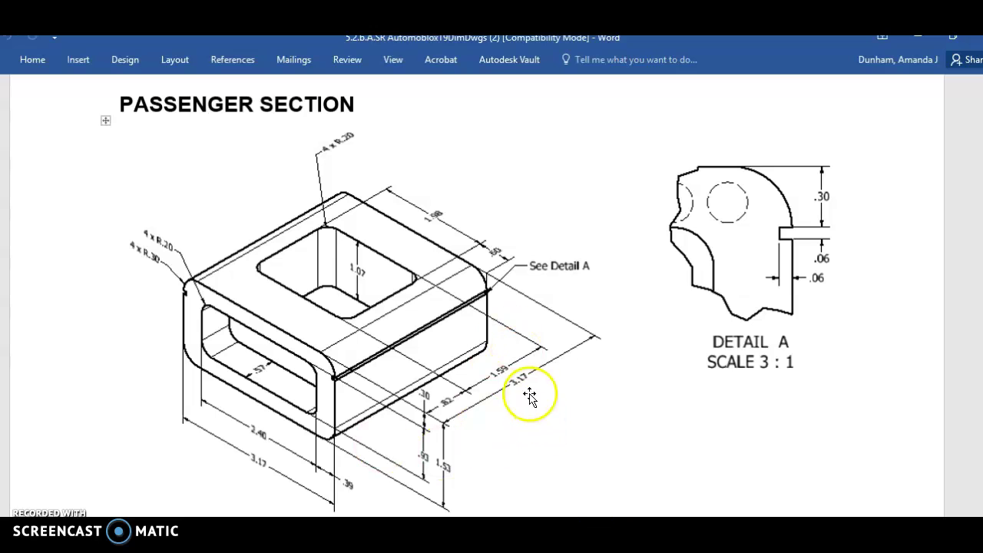
pyautogui.hotkey('alt', 'Tab')
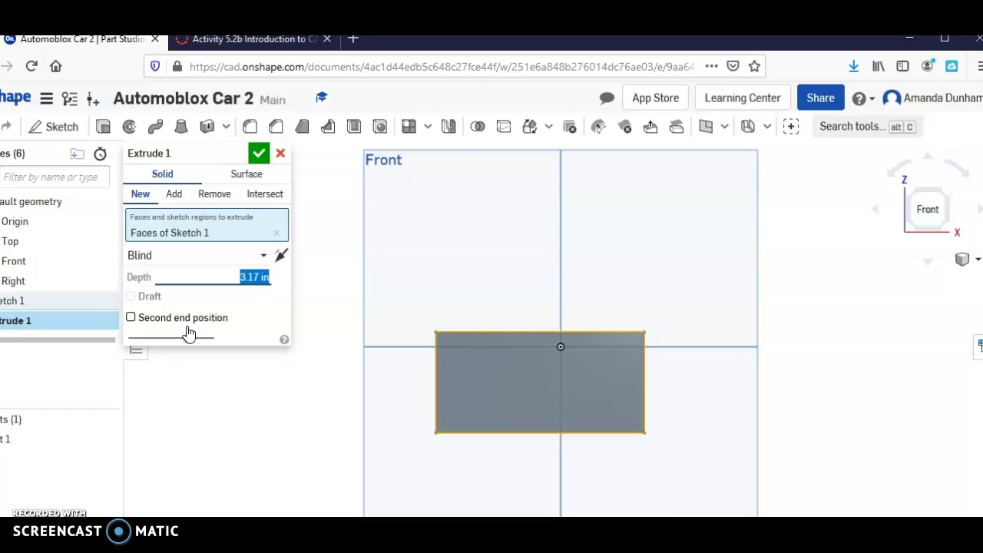
pyautogui.click(259, 155)
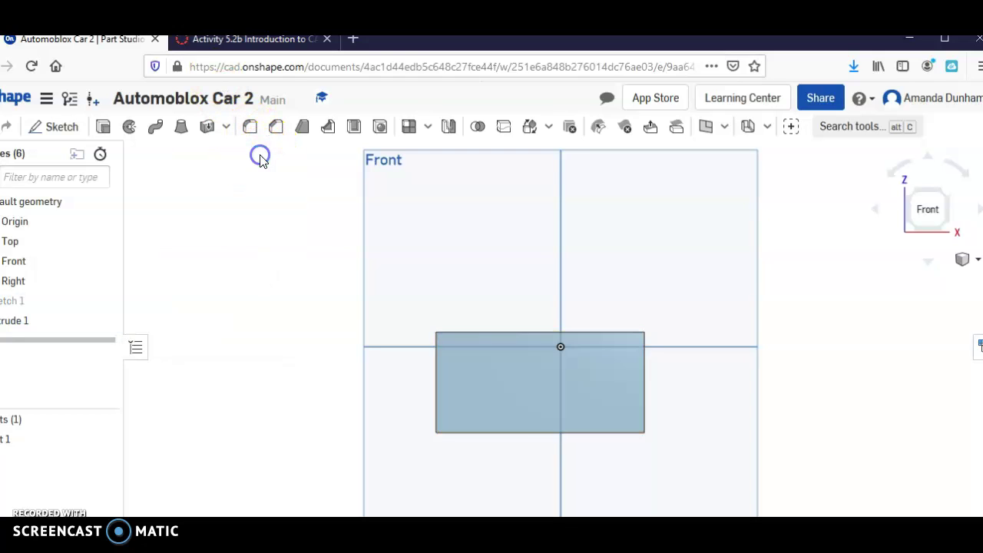
pyautogui.click(966, 178)
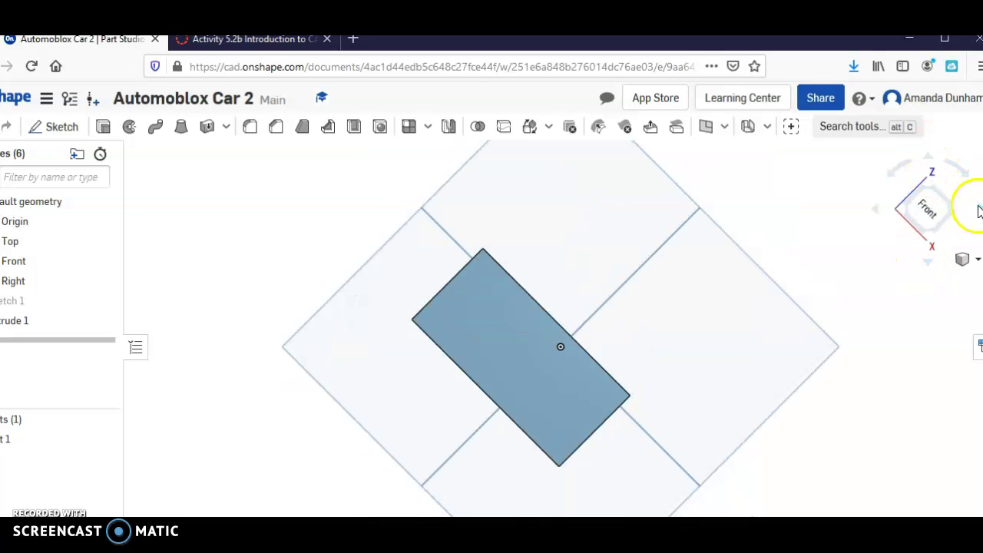
pyautogui.click(955, 212)
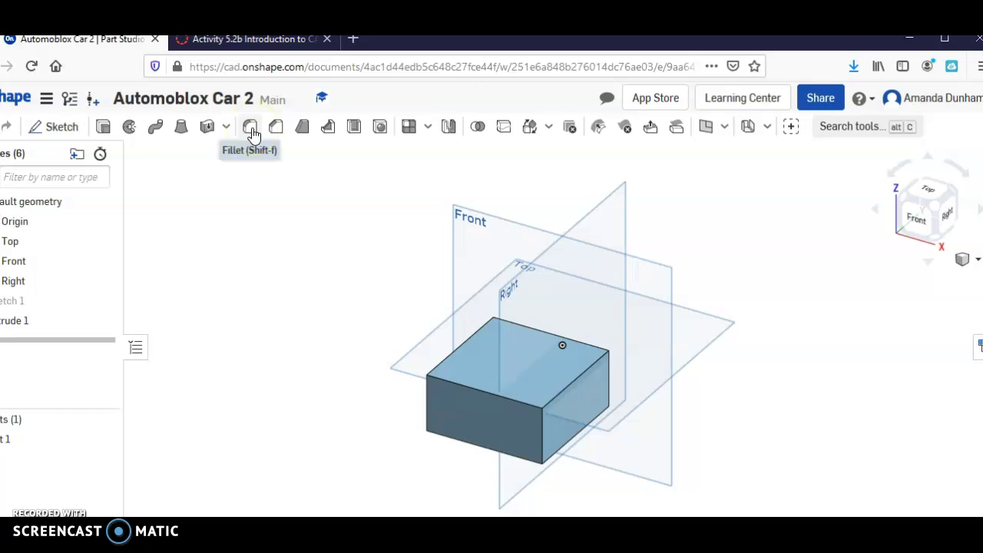
# Fillet the four long edges of Extrude 1 with a 0.3 in radius
pyautogui.click(251, 131)
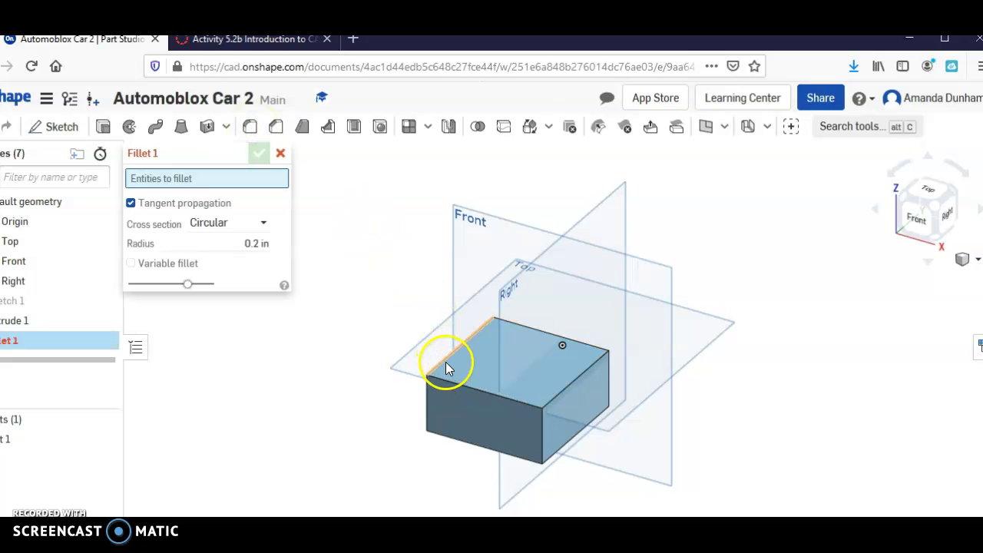
pyautogui.click(445, 362)
pyautogui.click(579, 383)
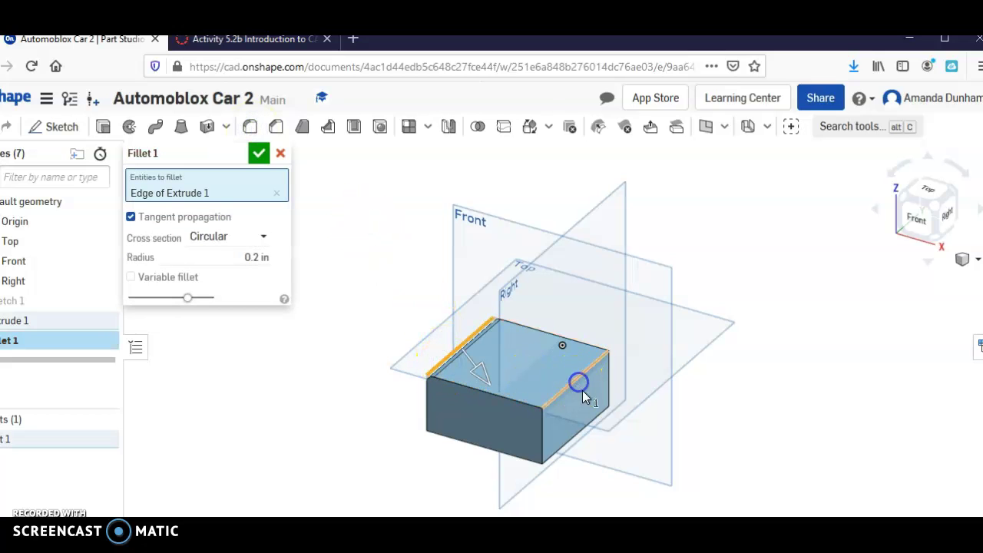
pyautogui.click(596, 442)
pyautogui.click(571, 439)
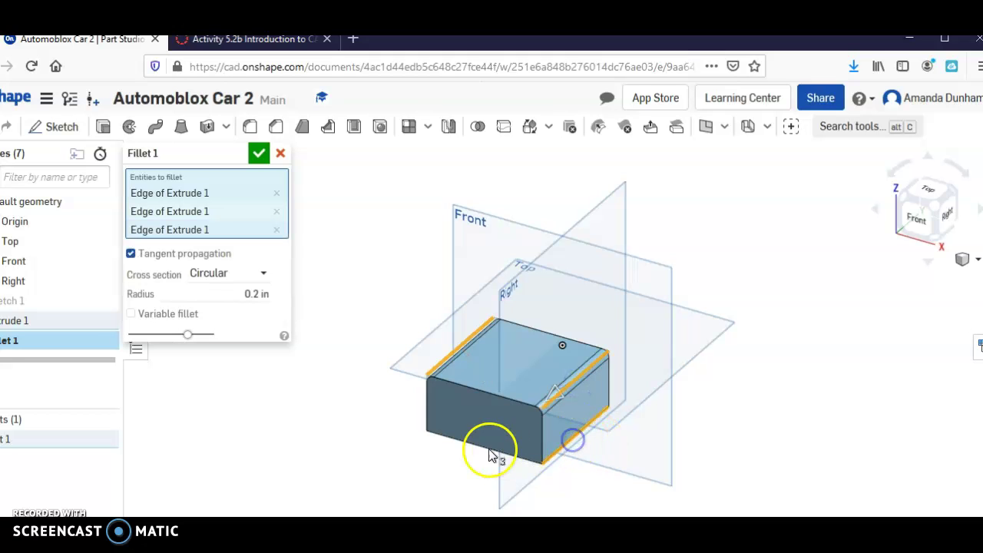
pyautogui.click(899, 231)
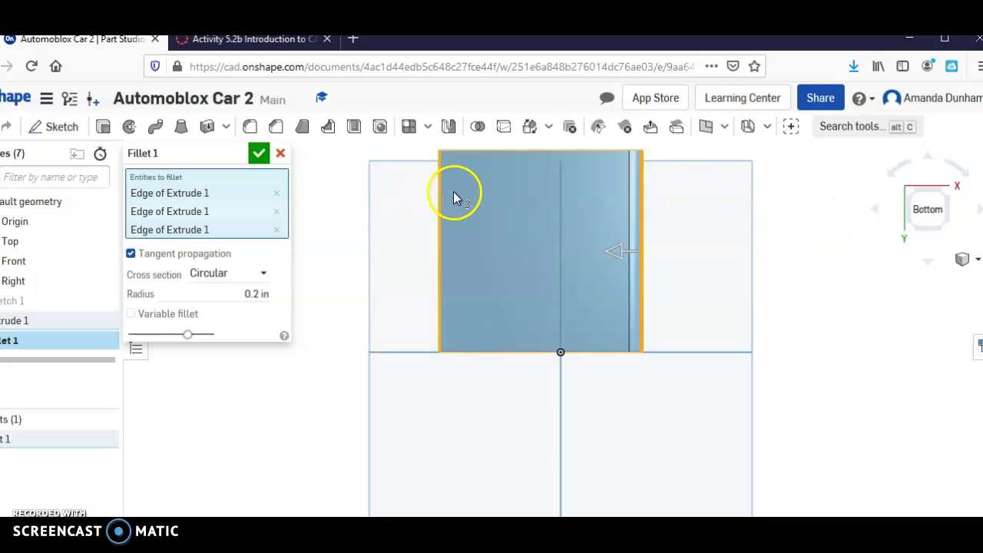
pyautogui.click(923, 154)
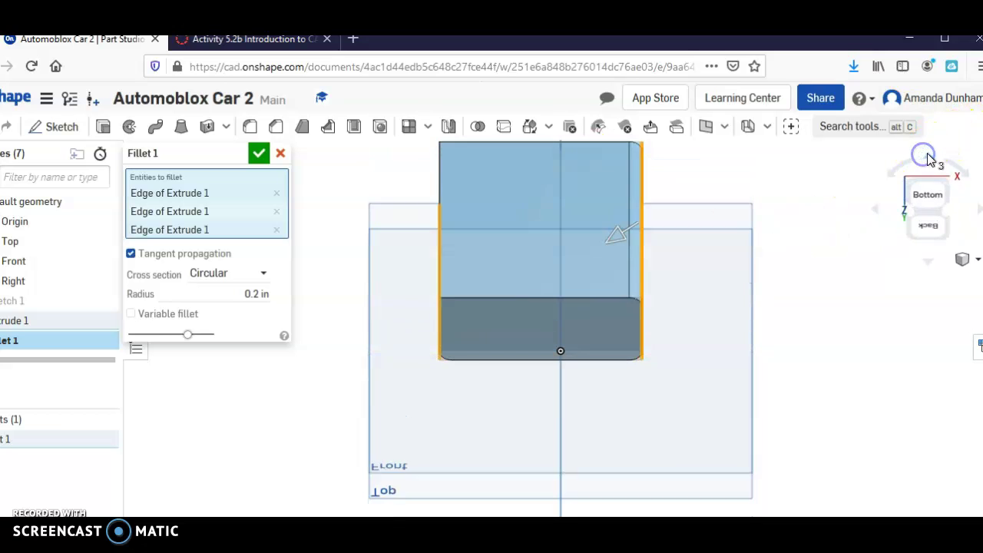
pyautogui.click(440, 179)
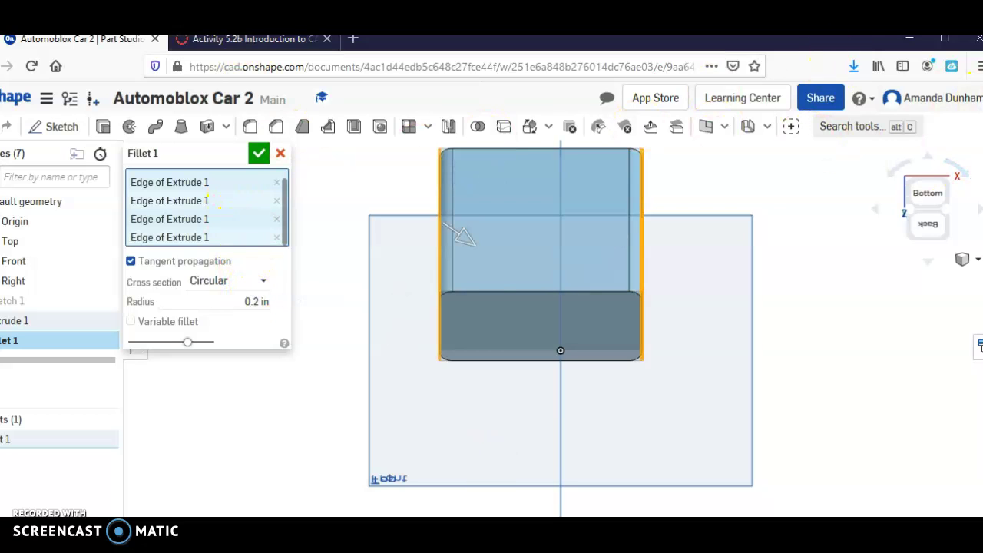
pyautogui.click(740, 495)
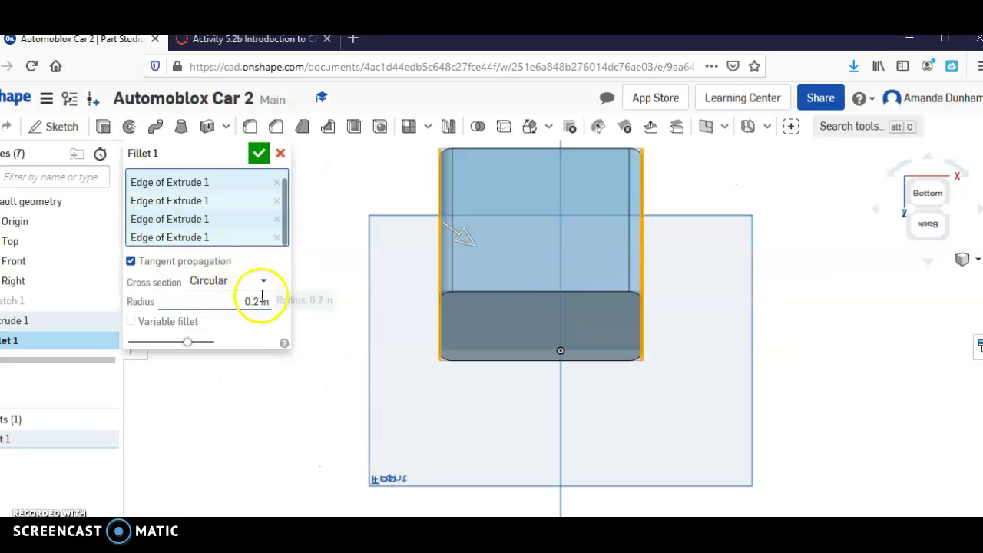
pyautogui.doubleClick(262, 296)
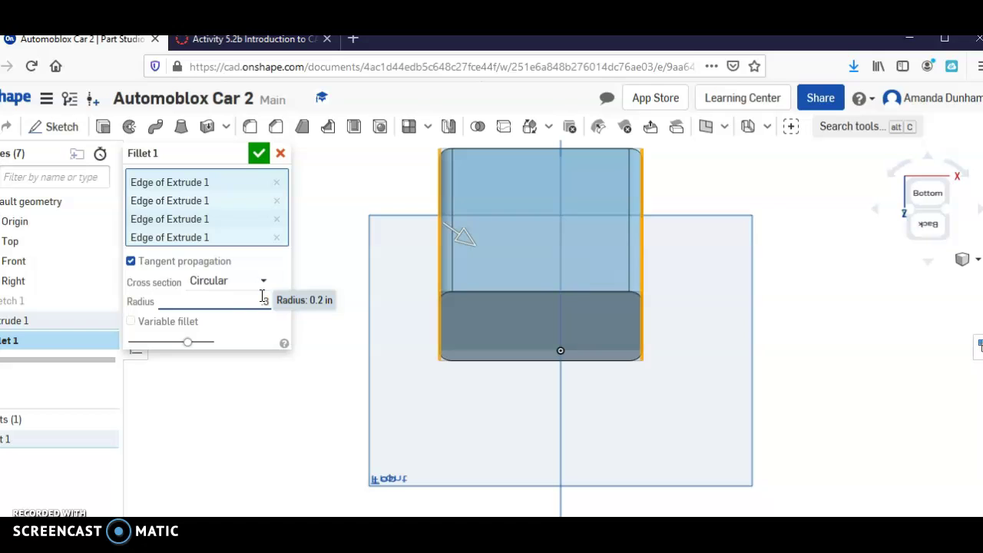
pyautogui.click(260, 155)
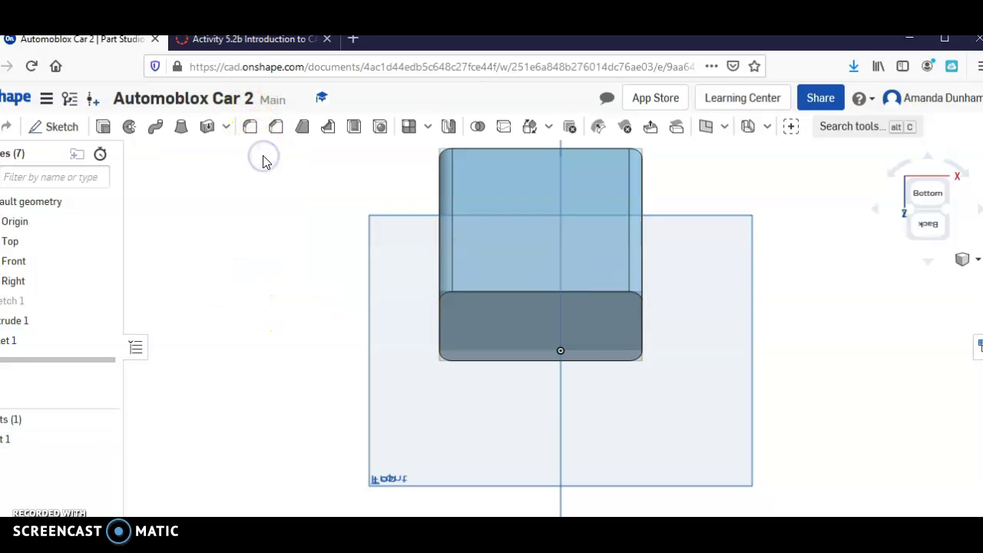
# Switch the camera to an isometric view of the rounded block
pyautogui.click(965, 172)
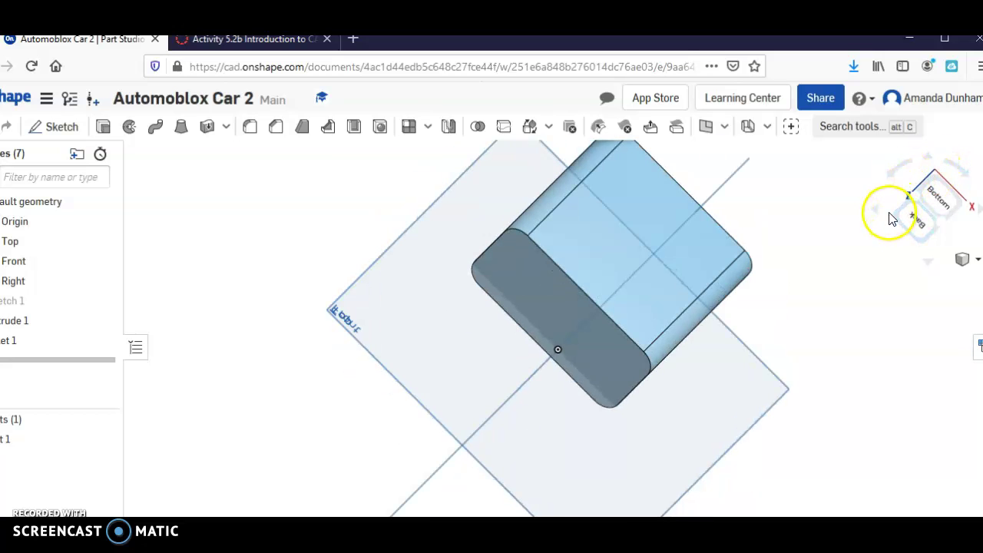
pyautogui.click(962, 261)
pyautogui.click(941, 285)
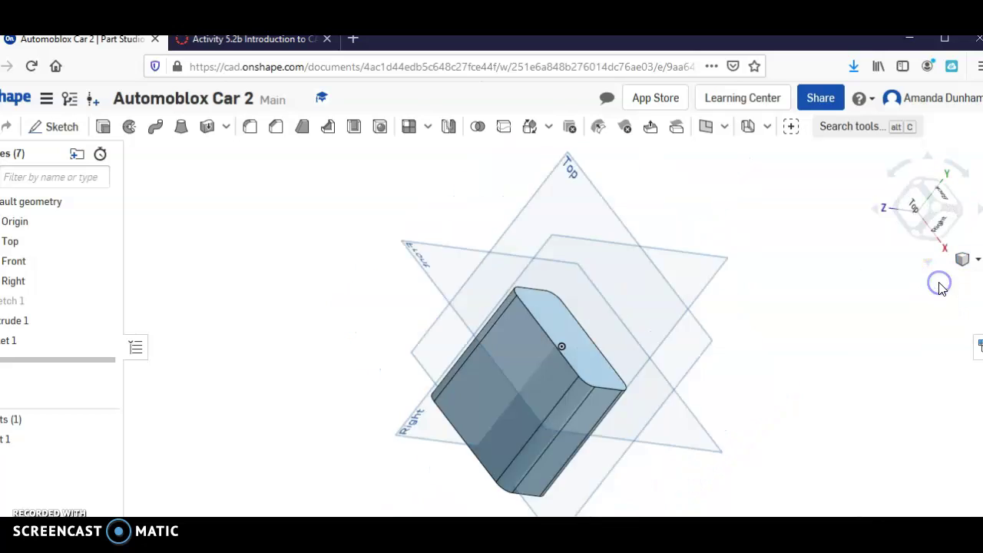
# Start Sketch 2 on Extrude 1's front face, viewed straight on from the front
pyautogui.click(925, 226)
pyautogui.click(525, 379)
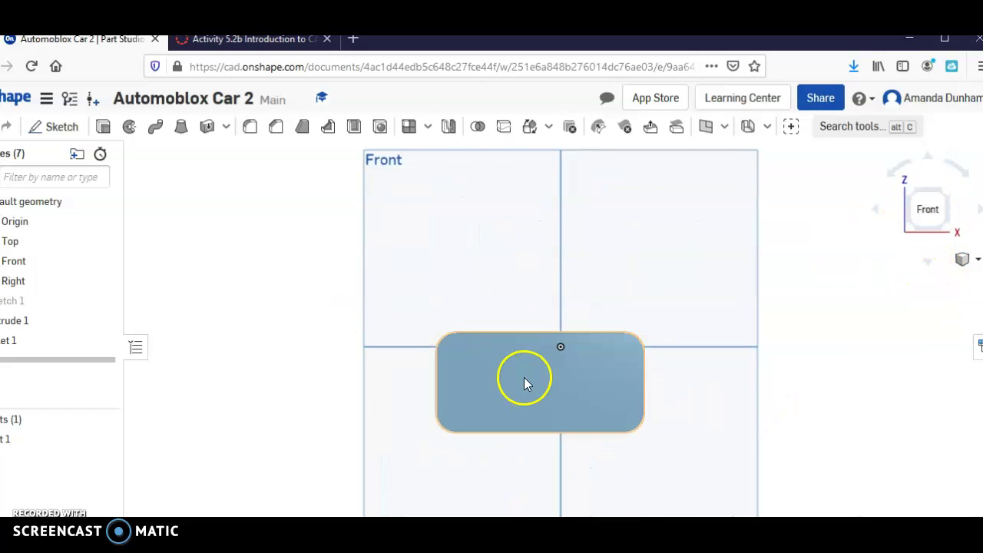
pyautogui.click(44, 130)
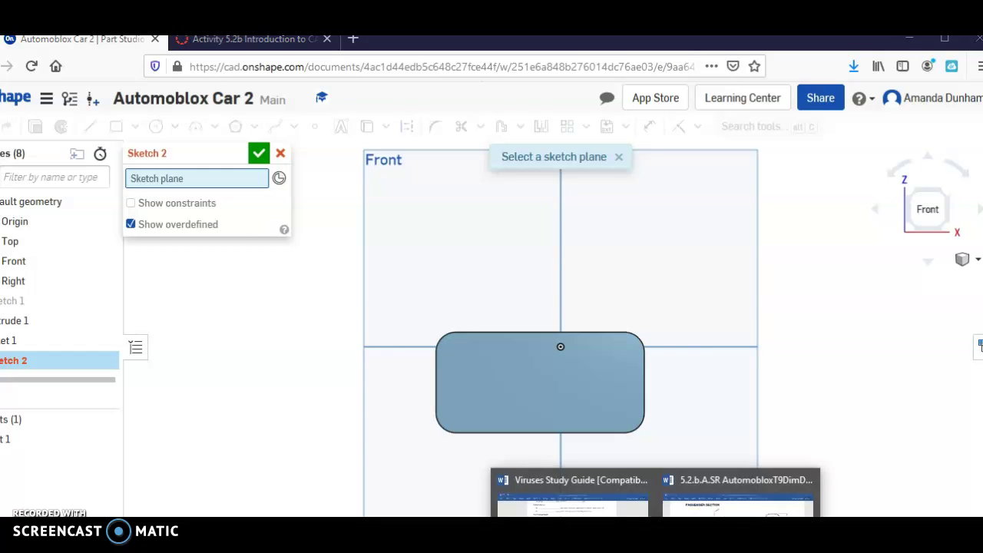
pyautogui.click(738, 491)
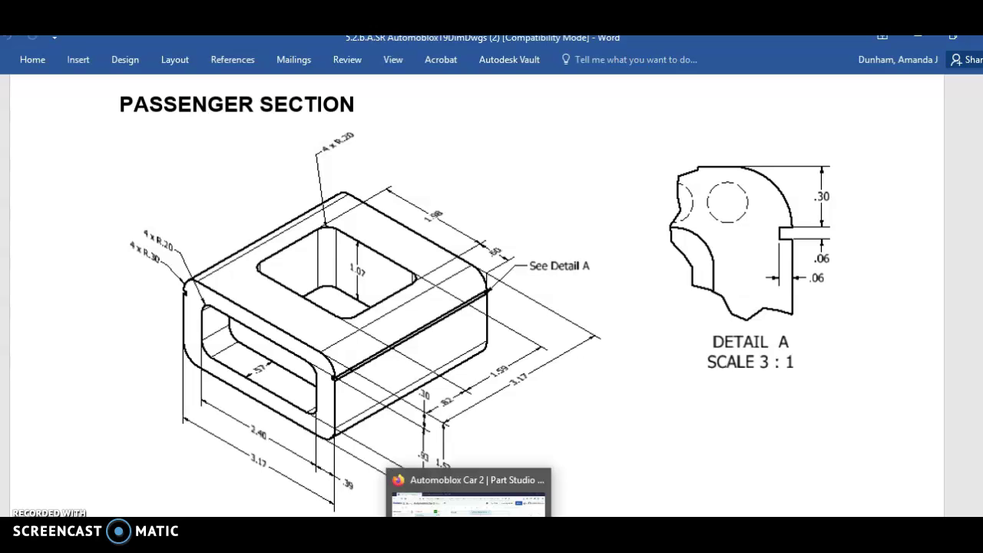
pyautogui.click(461, 499)
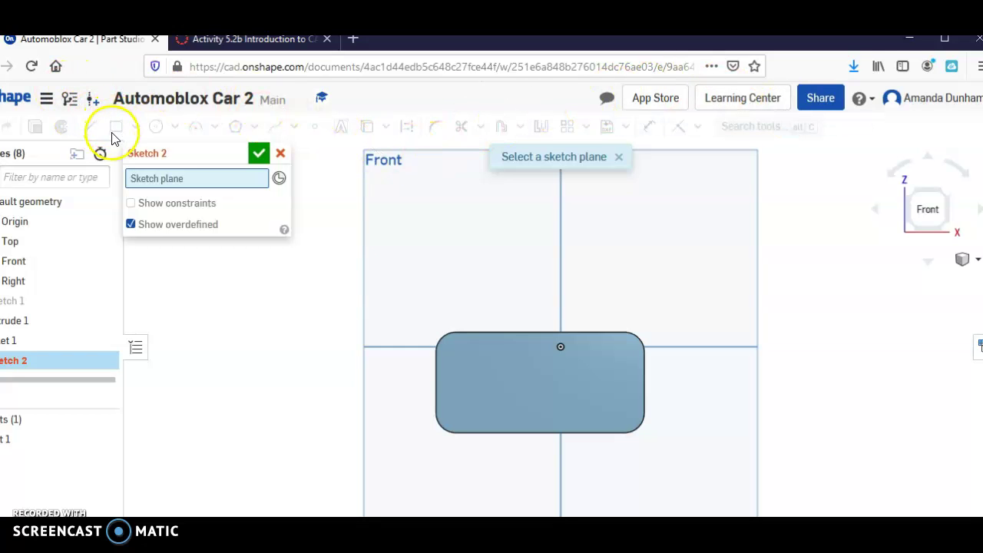
pyautogui.click(172, 184)
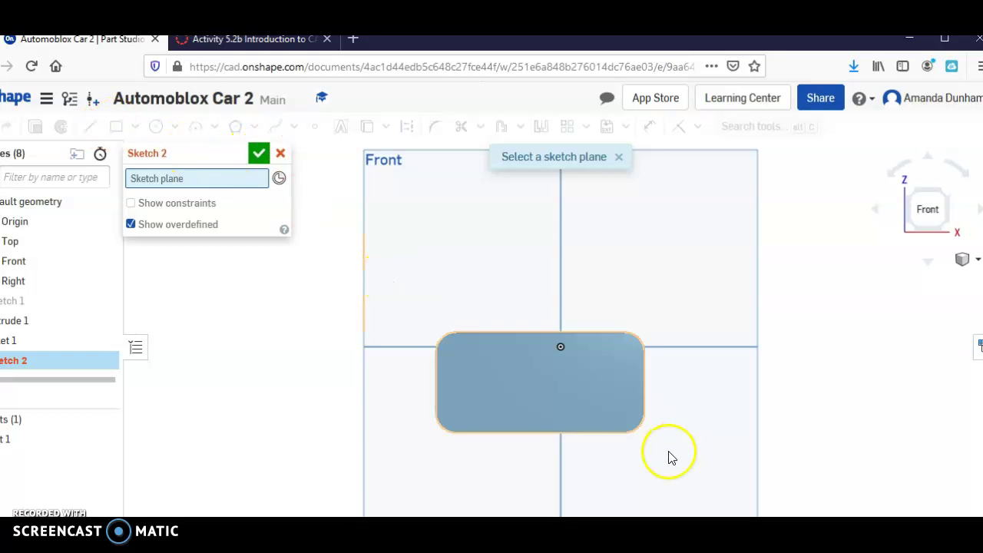
pyautogui.click(523, 382)
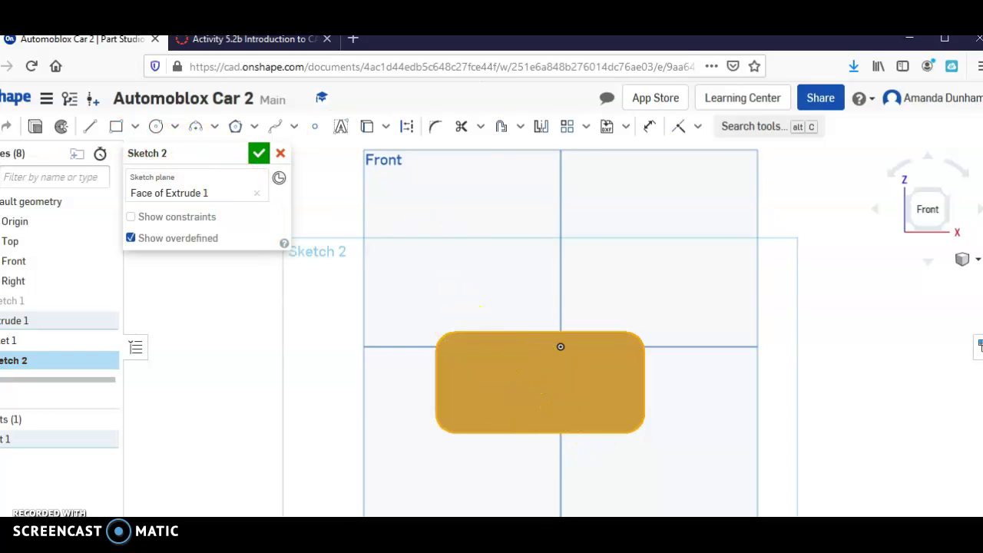
# Draw a rectangle inside the rounded front face
pyautogui.click(115, 126)
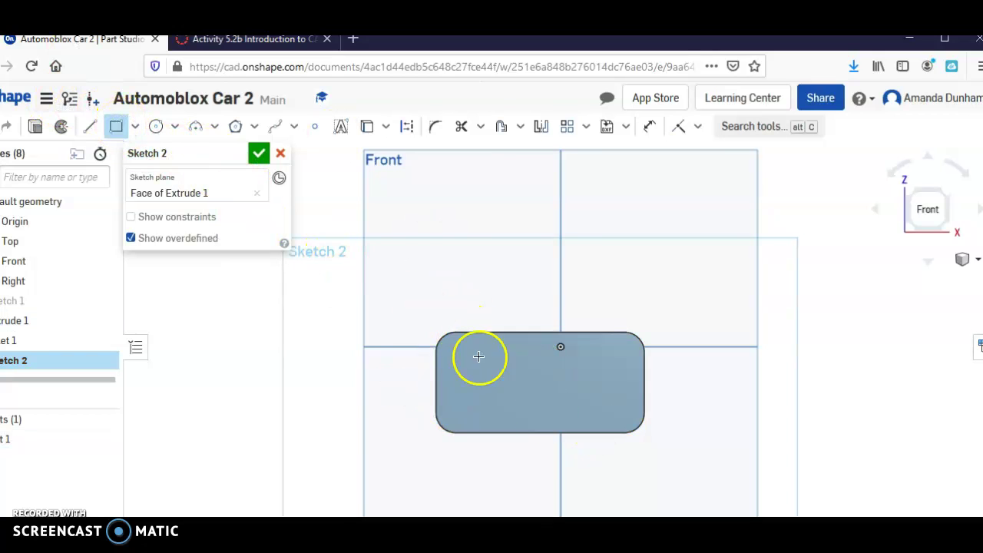
pyautogui.click(458, 410)
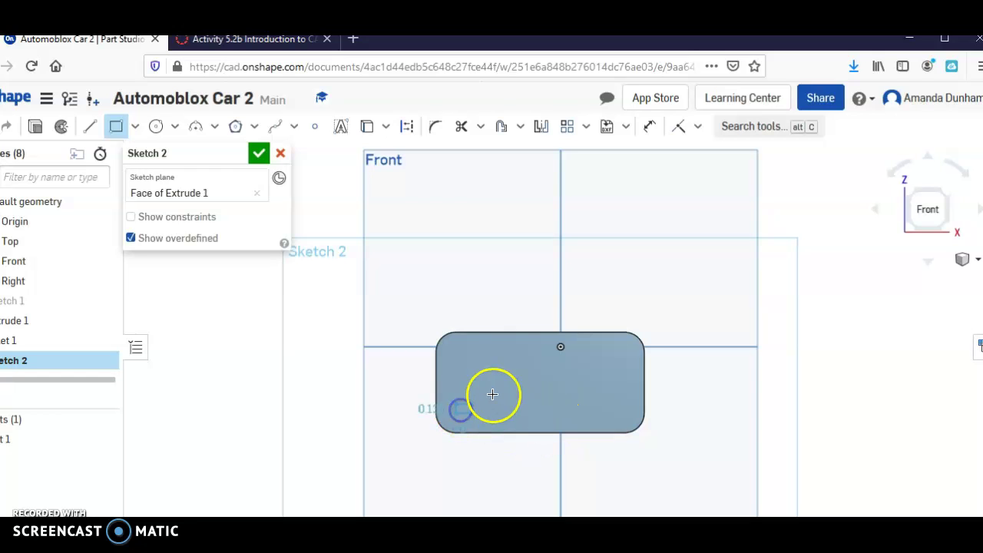
pyautogui.click(621, 344)
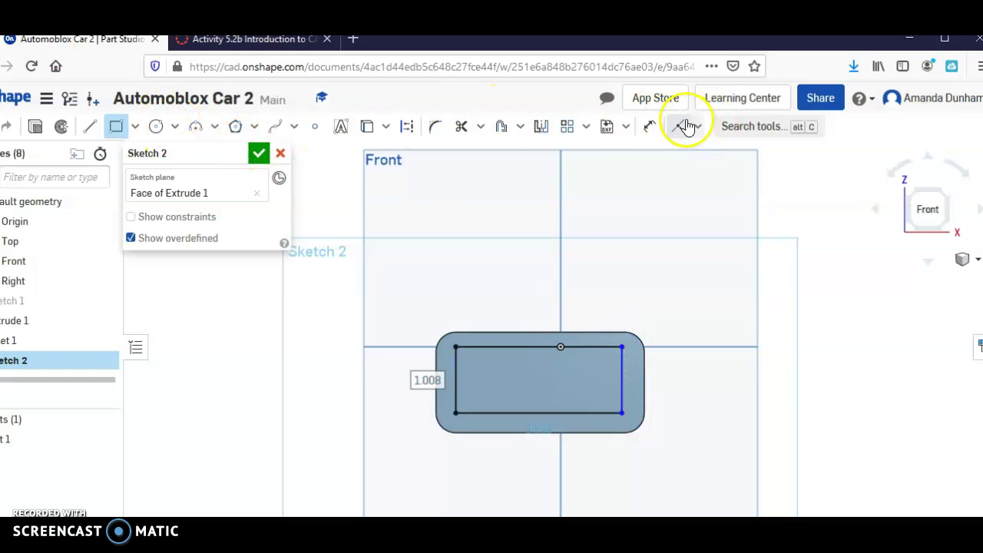
# Dimension the rectangle's left side to a 0.93 height
pyautogui.click(646, 127)
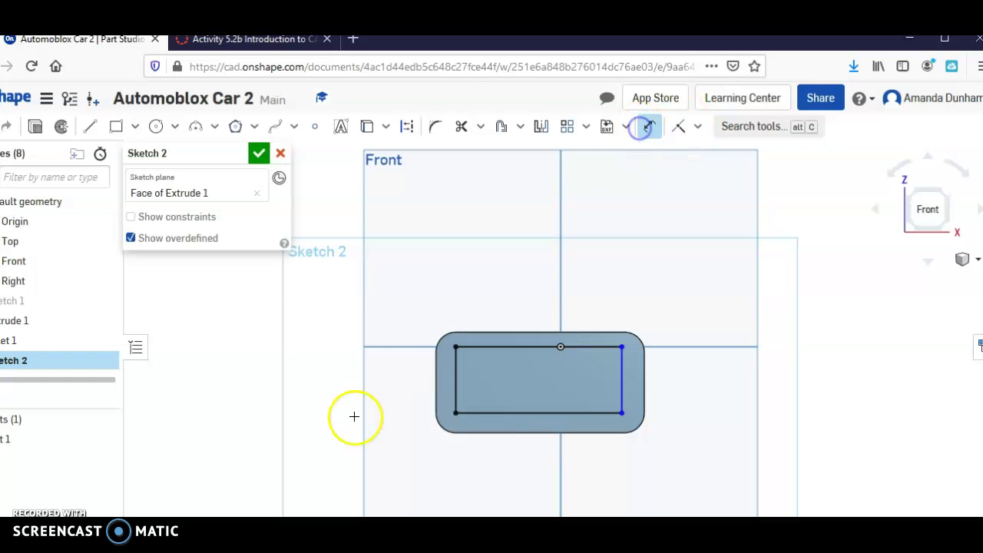
pyautogui.click(457, 379)
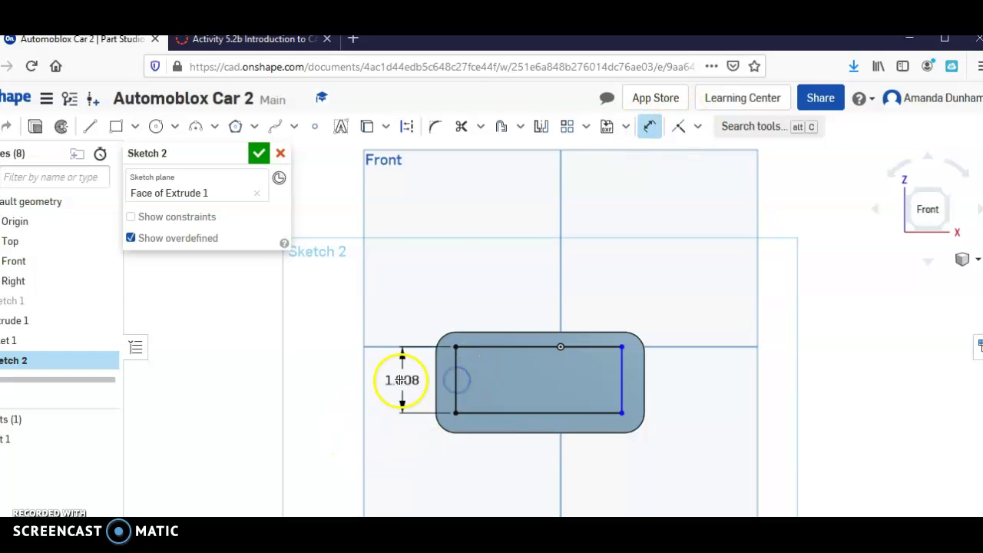
pyautogui.click(390, 377)
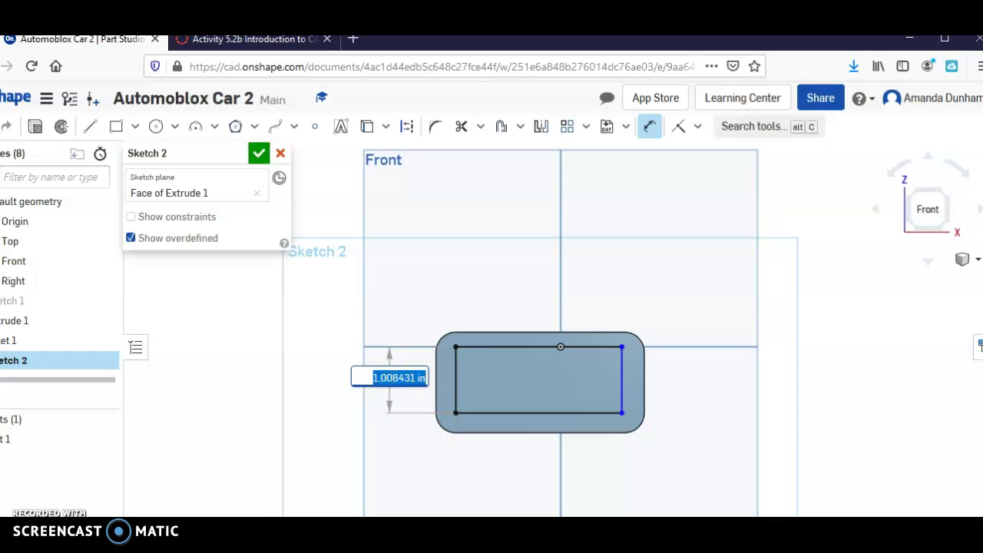
pyautogui.click(690, 498)
pyautogui.click(392, 382)
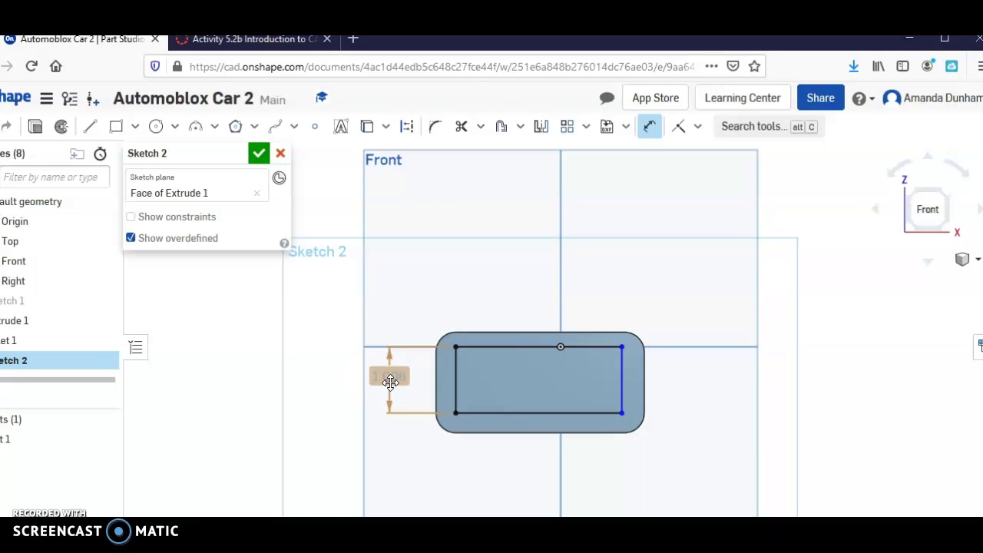
pyautogui.press('Return')
pyautogui.click(551, 419)
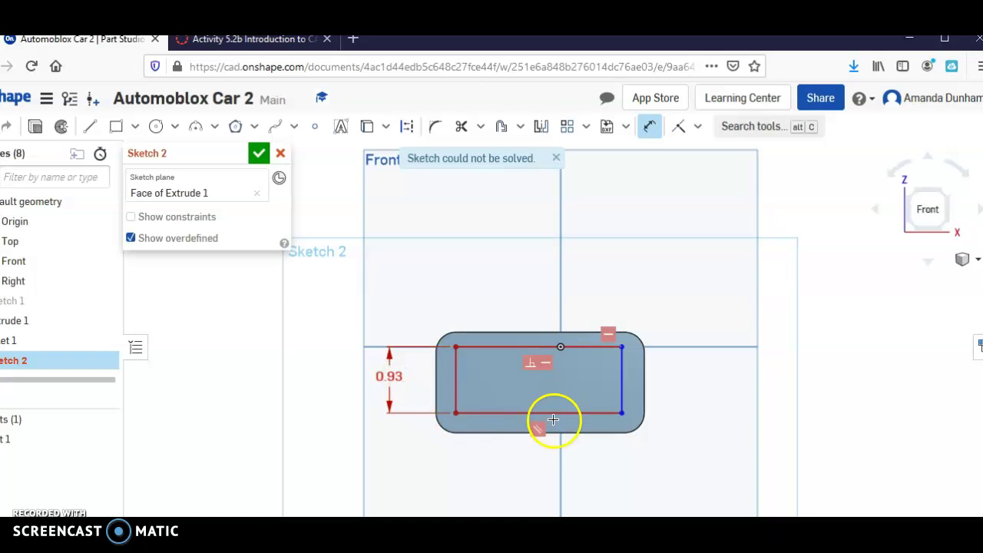
# Add a width dimension along the rectangle's bottom edge and close the sketch
pyautogui.click(553, 416)
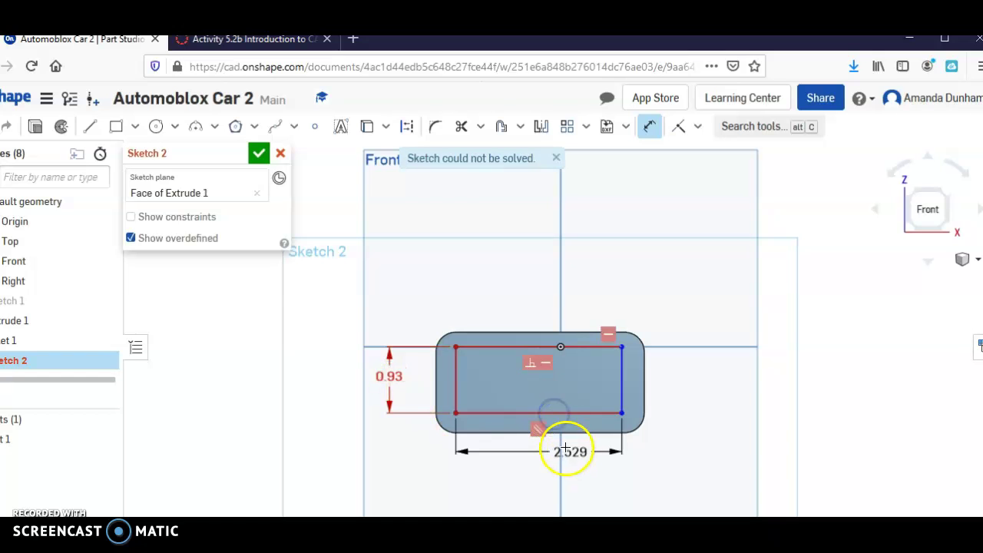
pyautogui.click(567, 467)
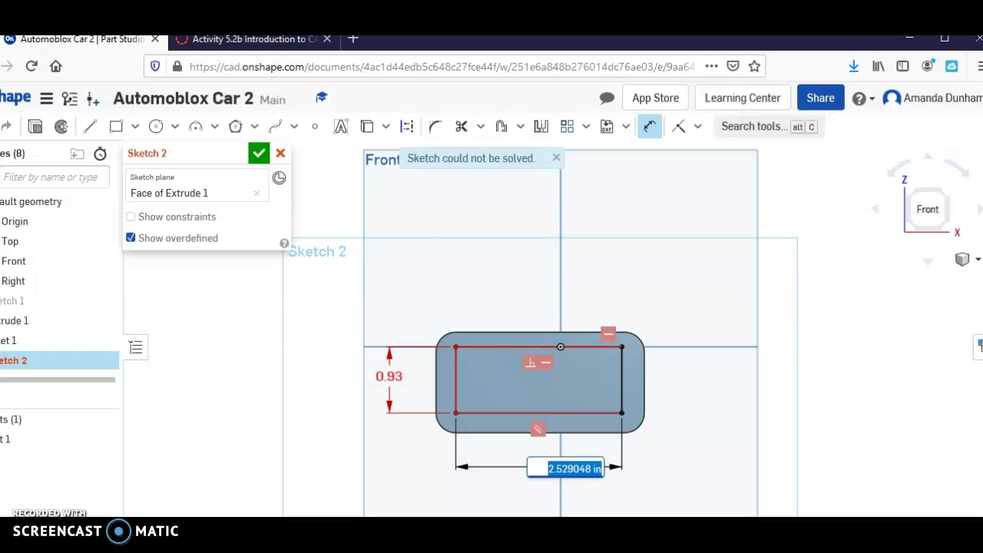
pyautogui.hotkey('alt', 'Tab')
pyautogui.hotkey('alt', 'Tab')
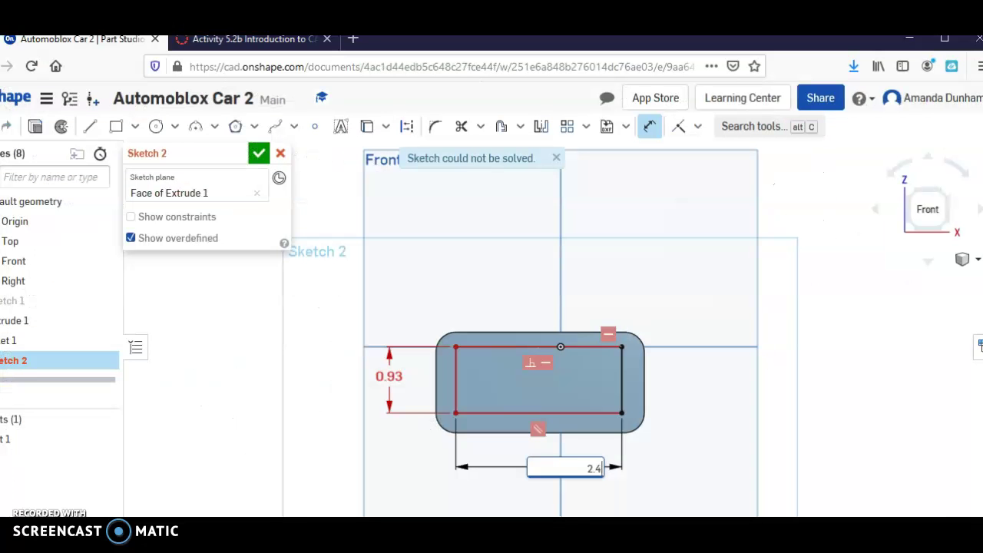
pyautogui.click(259, 153)
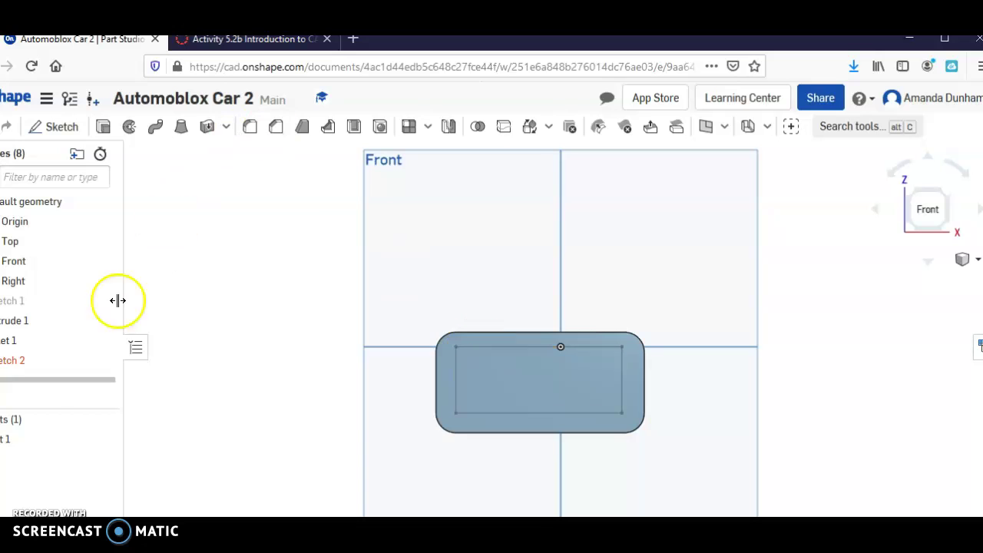
# Reopen Sketch 2 for editing, discarding an unneeded width dimension
pyautogui.click(19, 363)
pyautogui.doubleClick(21, 368)
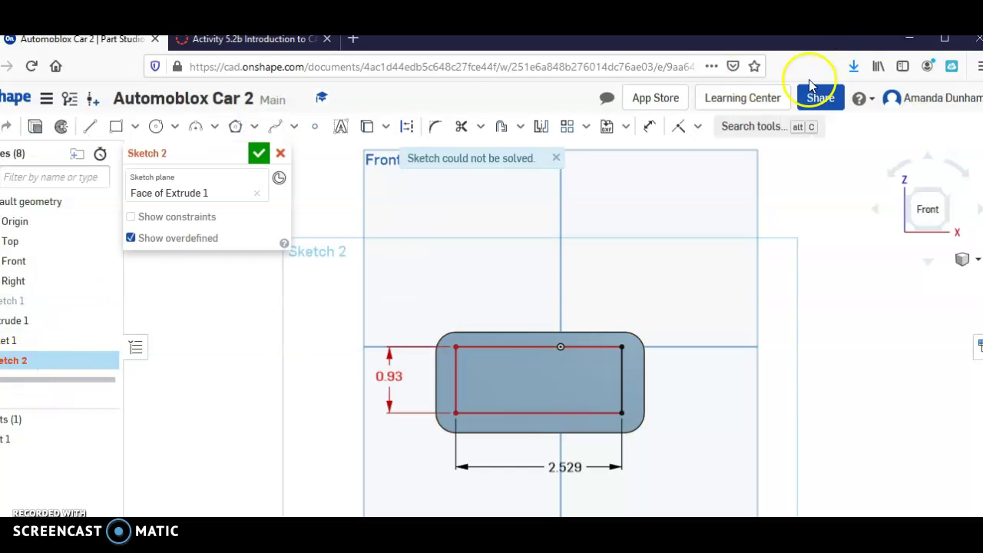
pyautogui.click(552, 412)
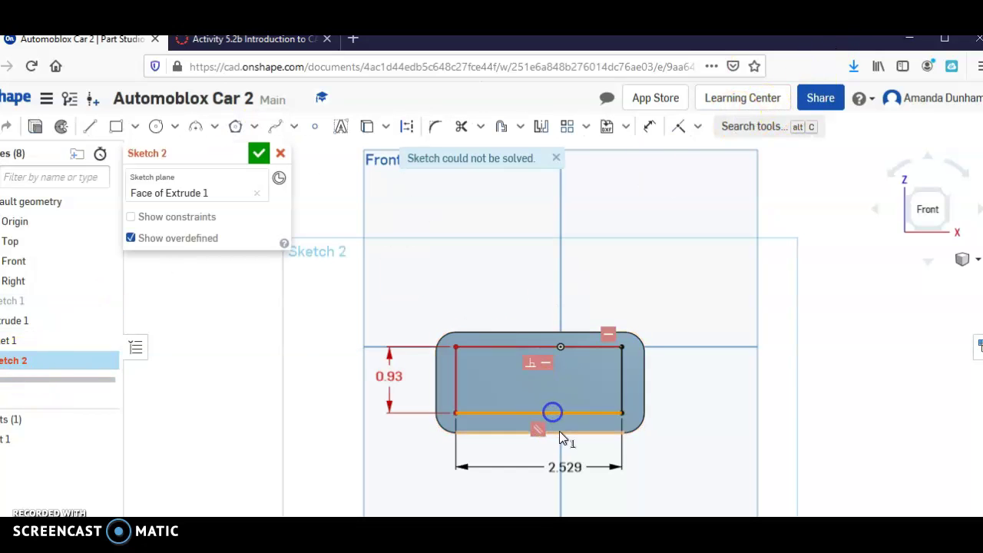
pyautogui.click(560, 432)
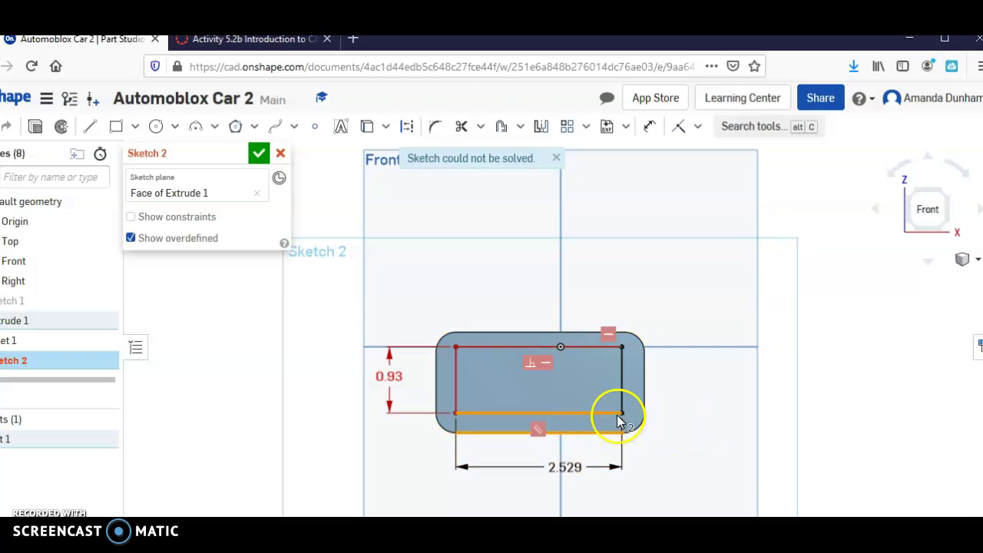
pyautogui.click(647, 129)
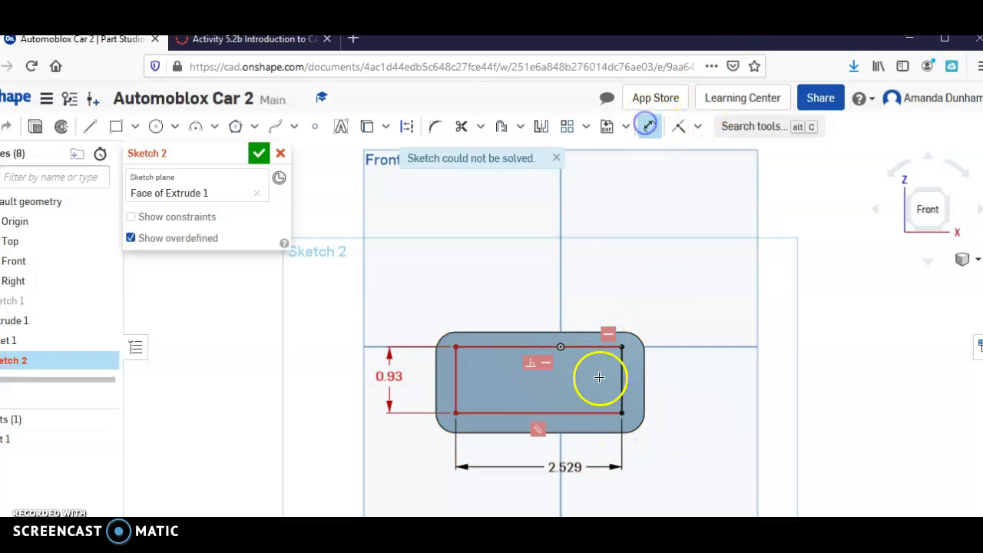
pyautogui.click(594, 432)
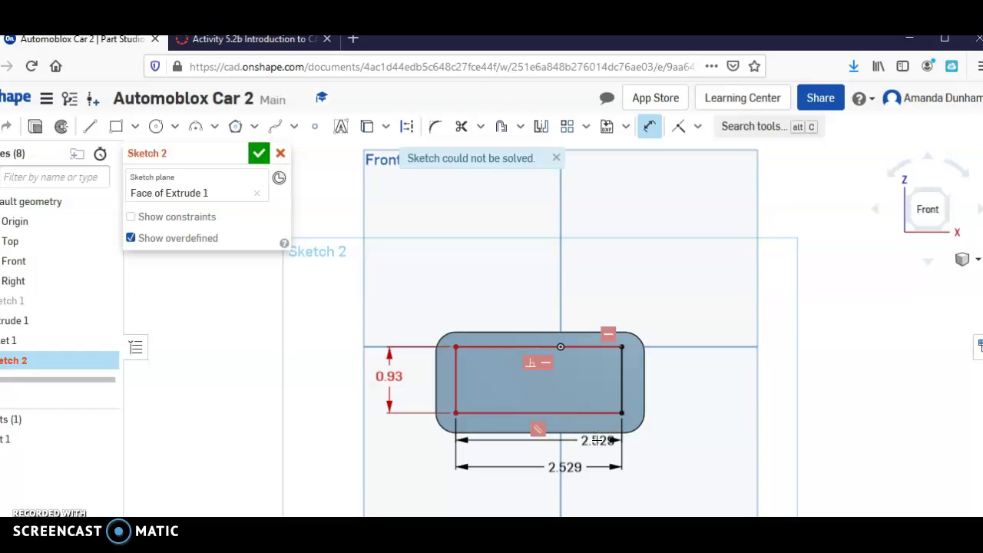
pyautogui.click(627, 436)
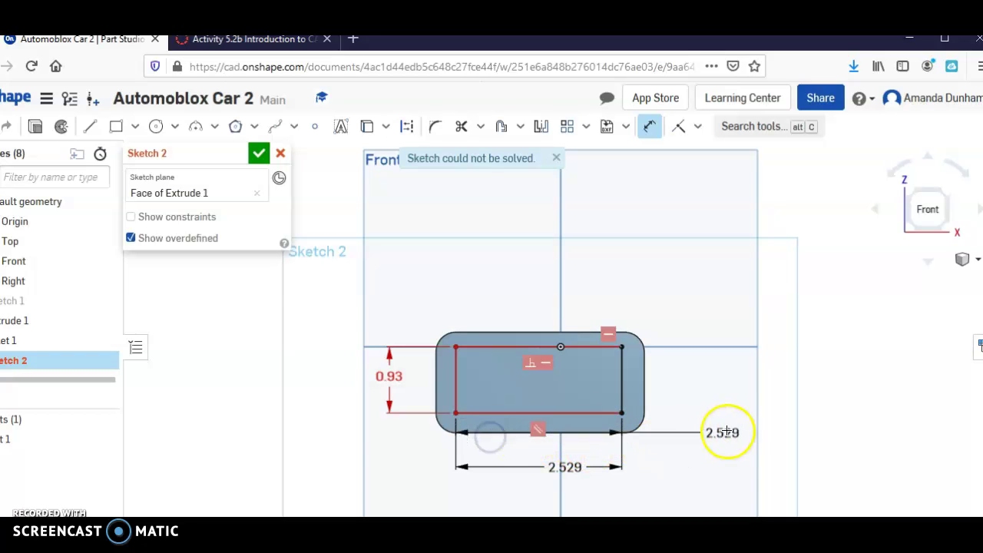
pyautogui.press('Escape')
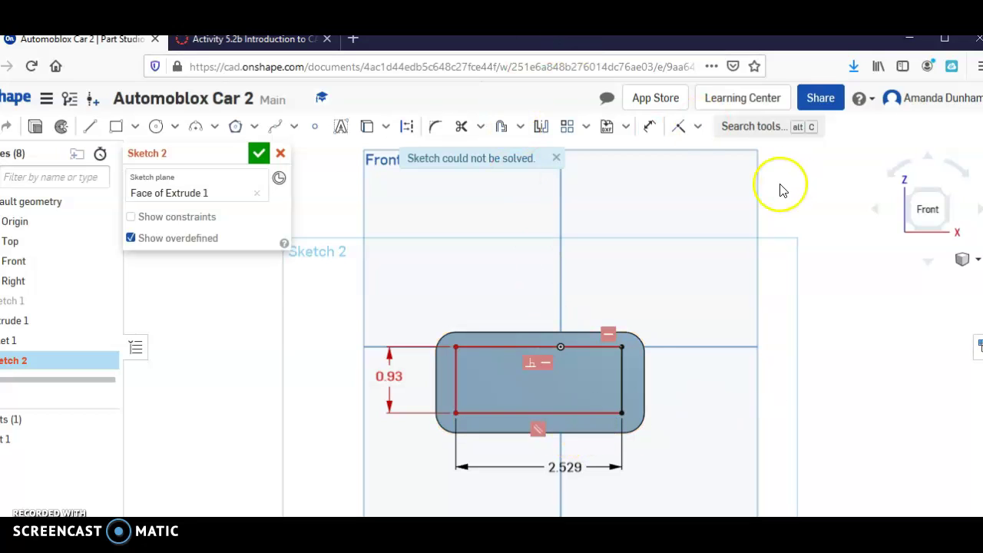
# Set a 0.3 offset from the face's top to the rectangle's top
pyautogui.click(650, 129)
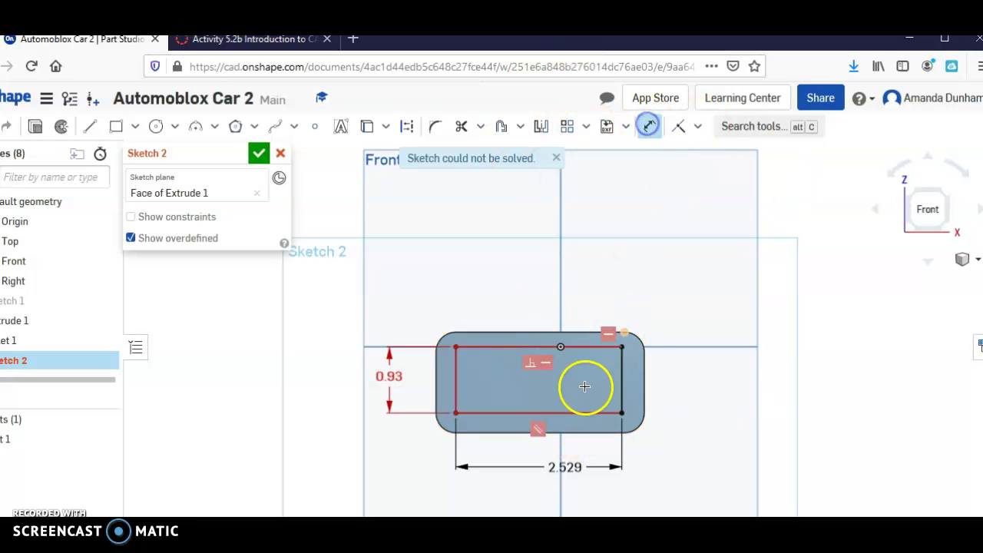
pyautogui.click(582, 347)
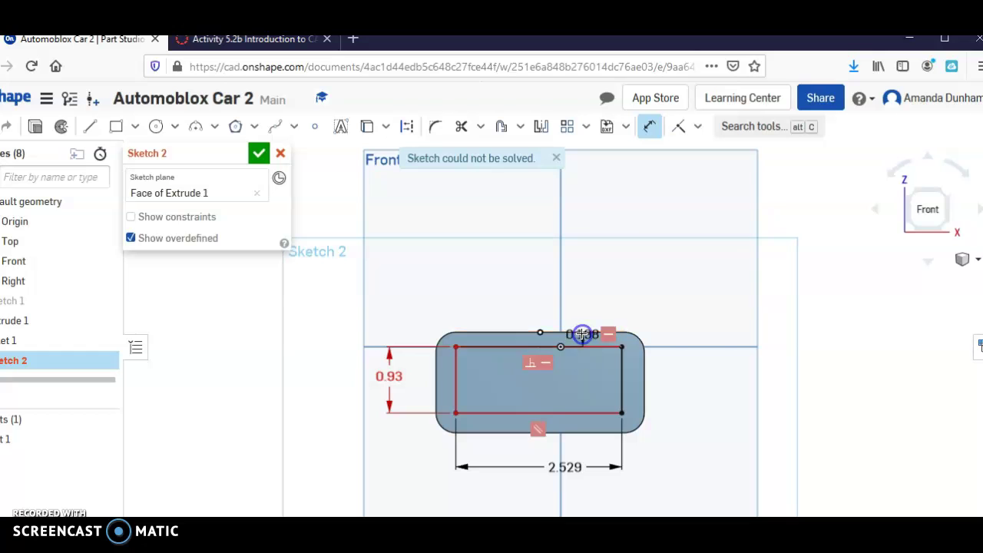
pyautogui.click(584, 333)
pyautogui.click(705, 326)
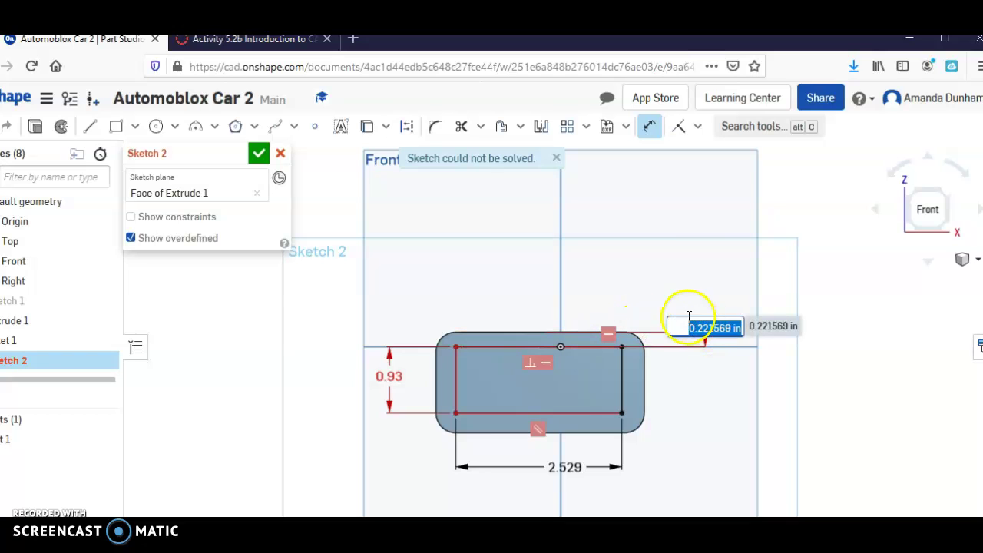
pyautogui.hotkey('alt', 'Tab')
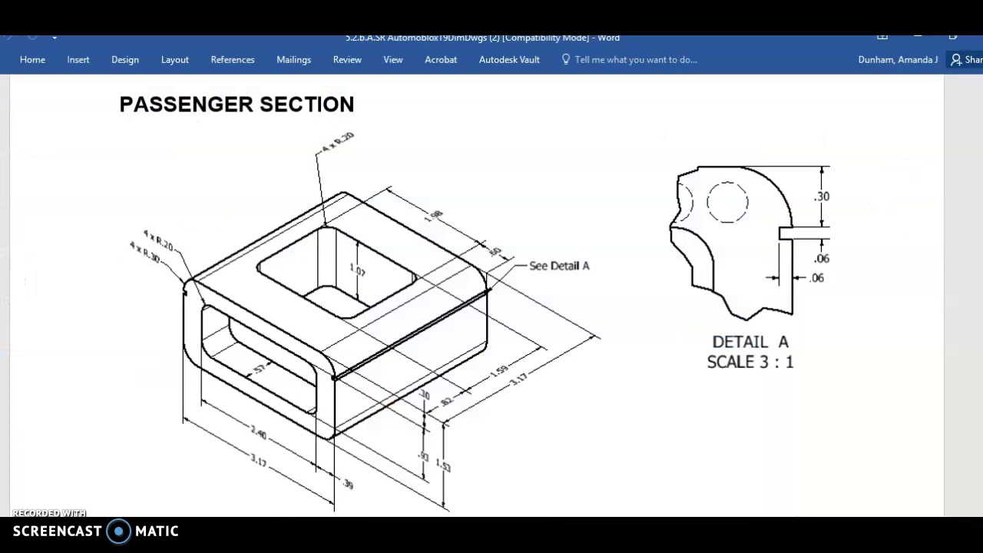
pyautogui.hotkey('alt', 'Tab')
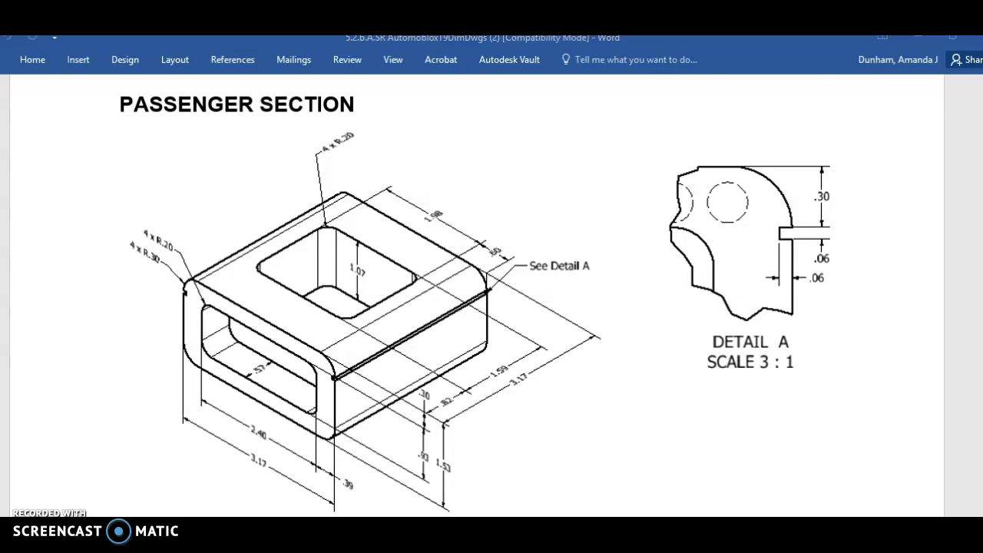
pyautogui.write('.3')
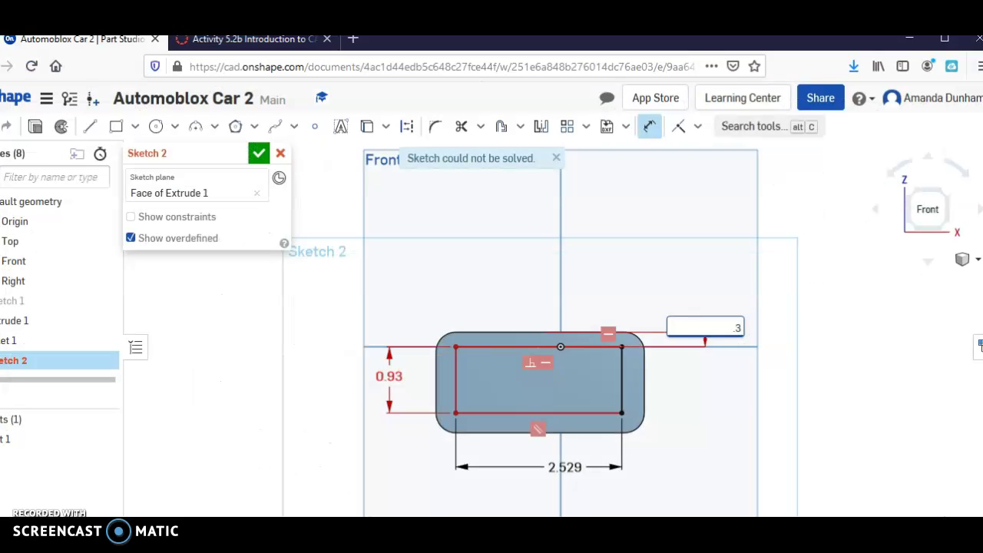
pyautogui.press('Return')
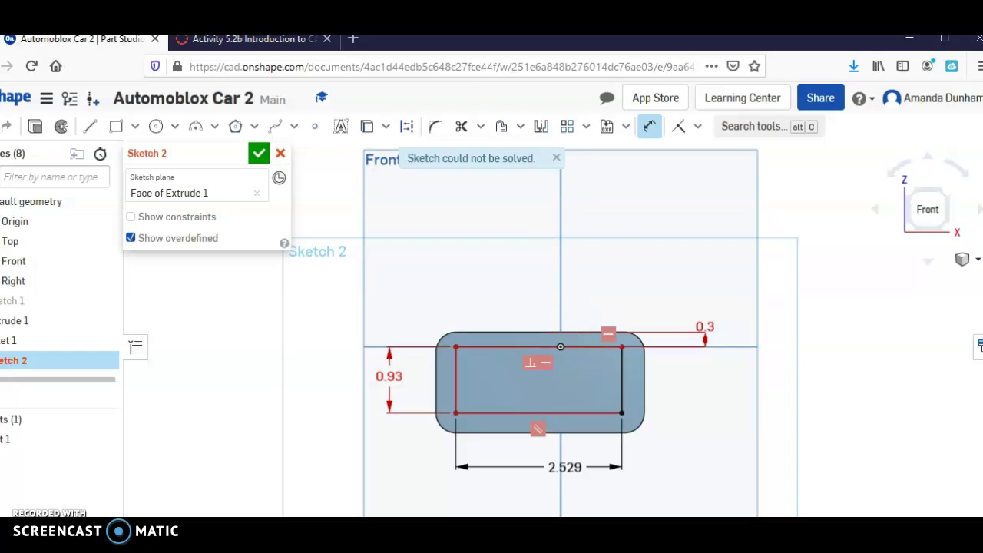
# Set a 0.3 offset from the rectangle's bottom to the face's bottom
pyautogui.click(584, 427)
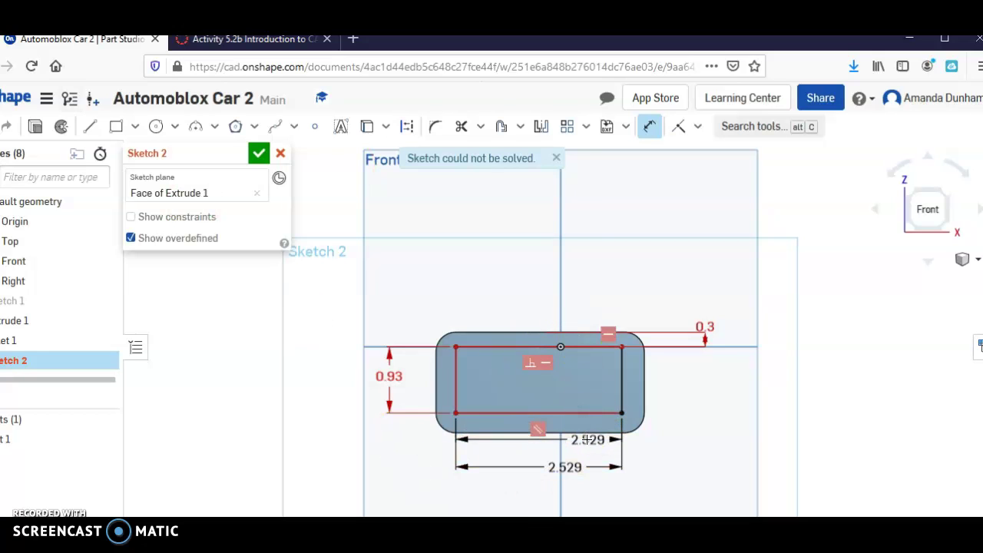
pyautogui.click(586, 426)
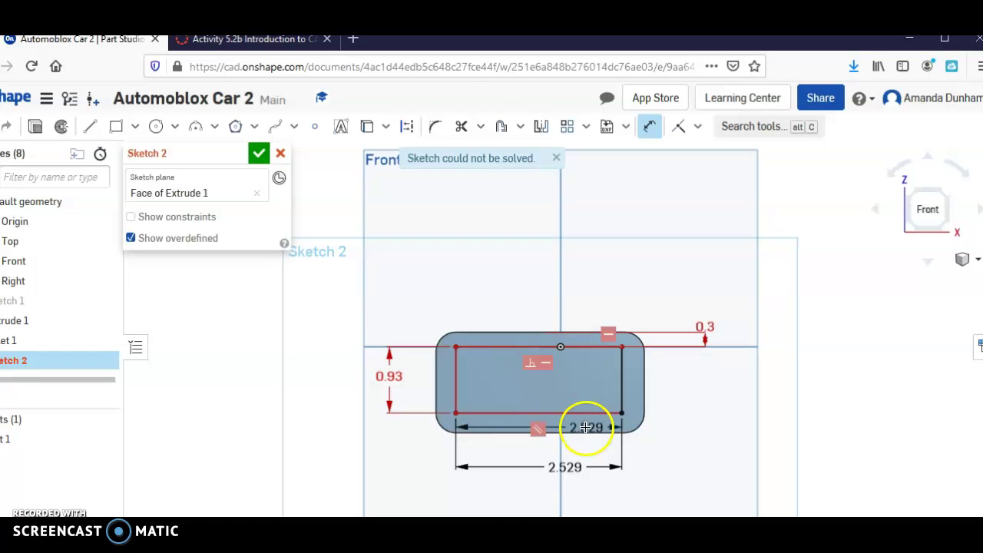
pyautogui.click(578, 434)
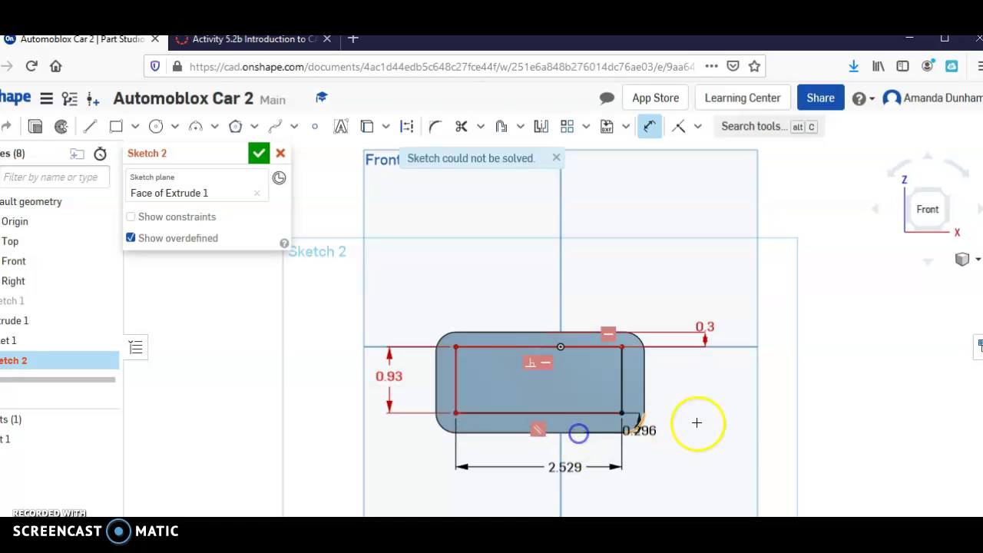
pyautogui.click(737, 427)
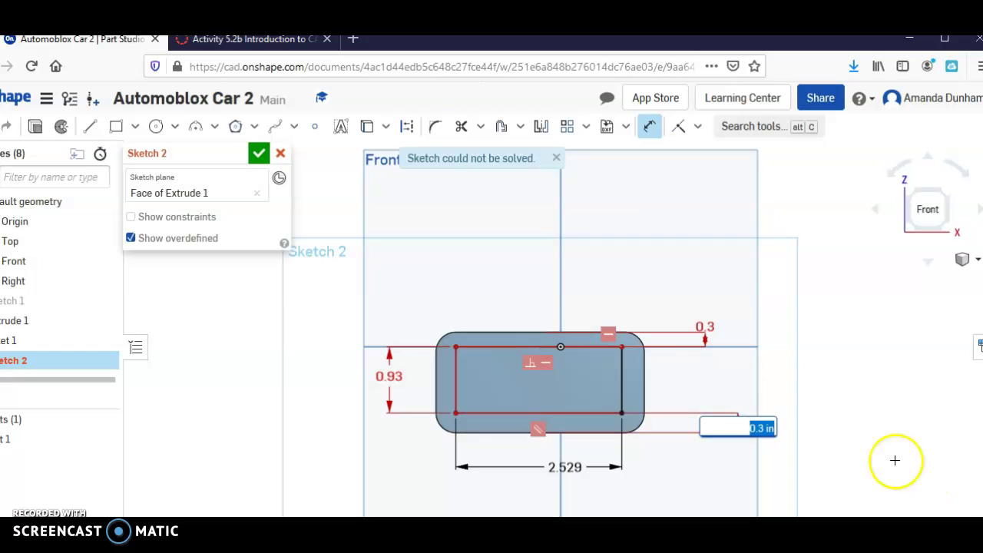
pyautogui.press('Return')
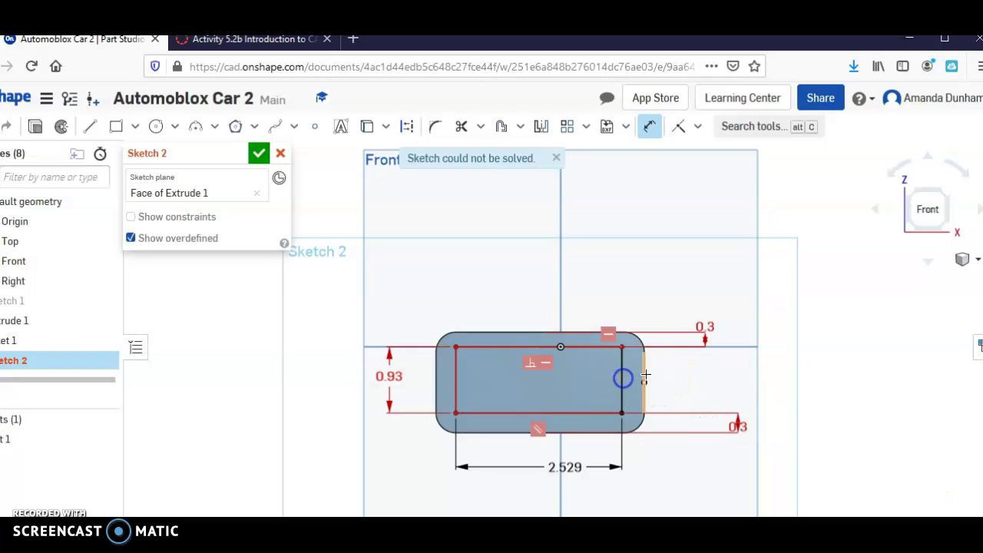
# Add a 0.39 offset from the rectangle's right side to the block edge and accept the sketch
pyautogui.click(623, 378)
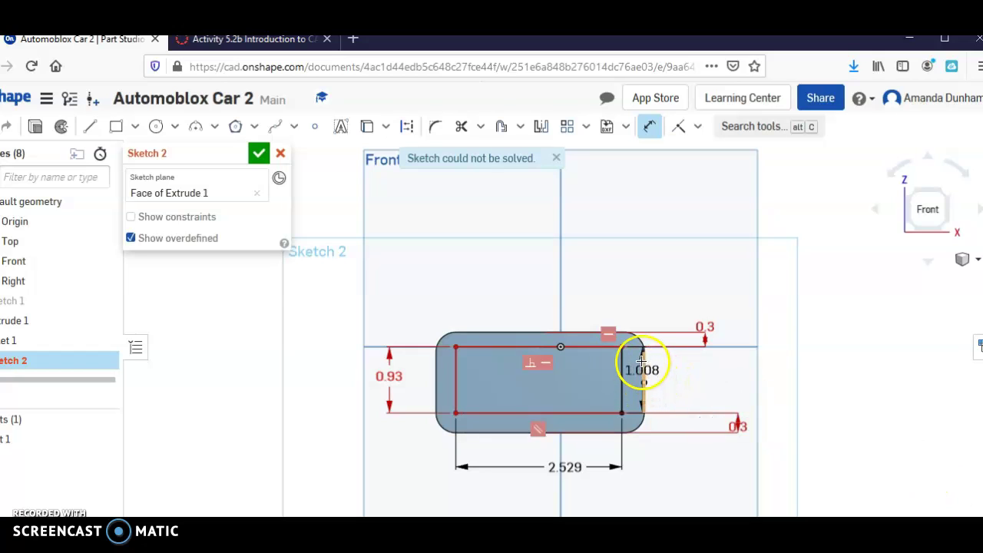
pyautogui.moveTo(649, 378); pyautogui.dragTo(644, 365)
pyautogui.click(684, 373)
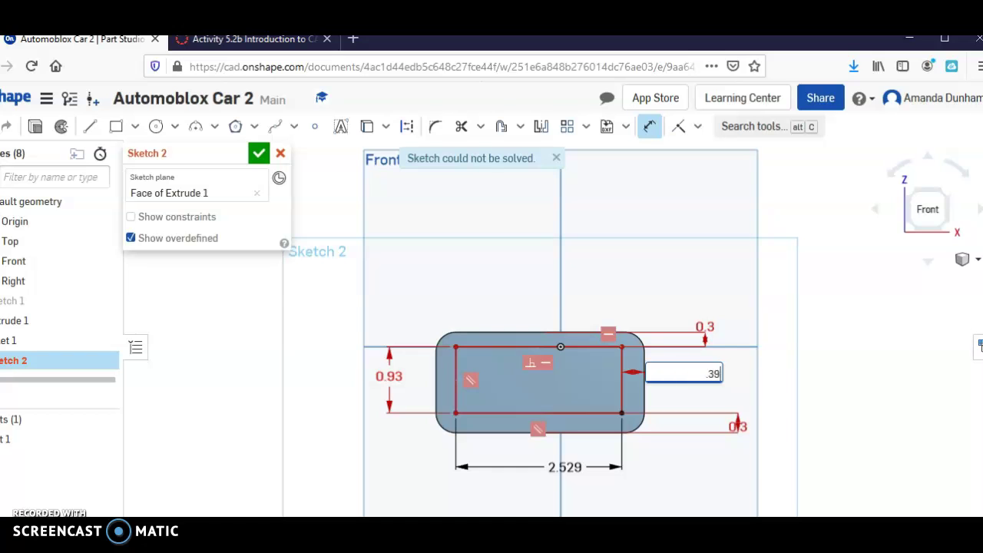
pyautogui.click(259, 153)
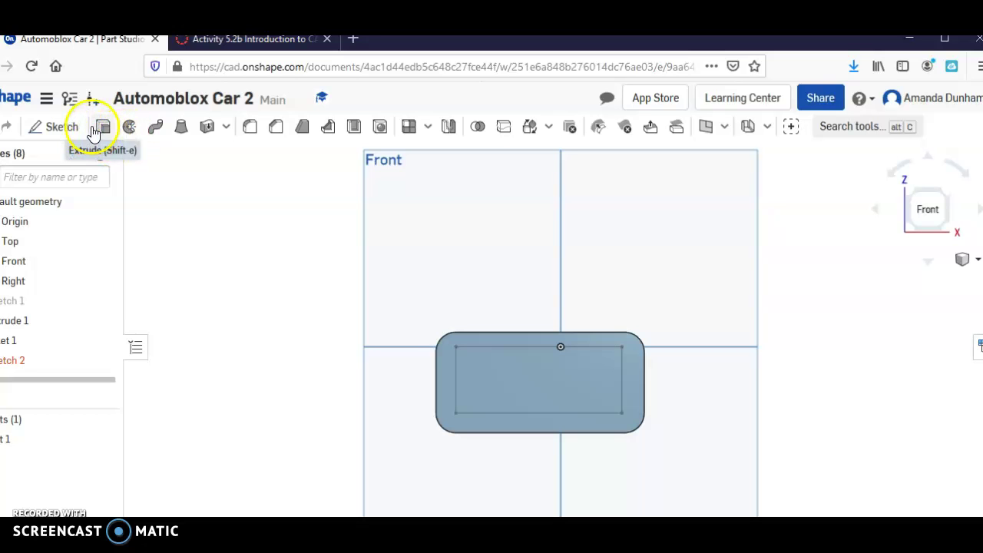
# Reopen Sketch 2 and fillet the rectangle's top-left and top-right corners at R0.2
pyautogui.click(9, 361)
pyautogui.doubleClick(9, 361)
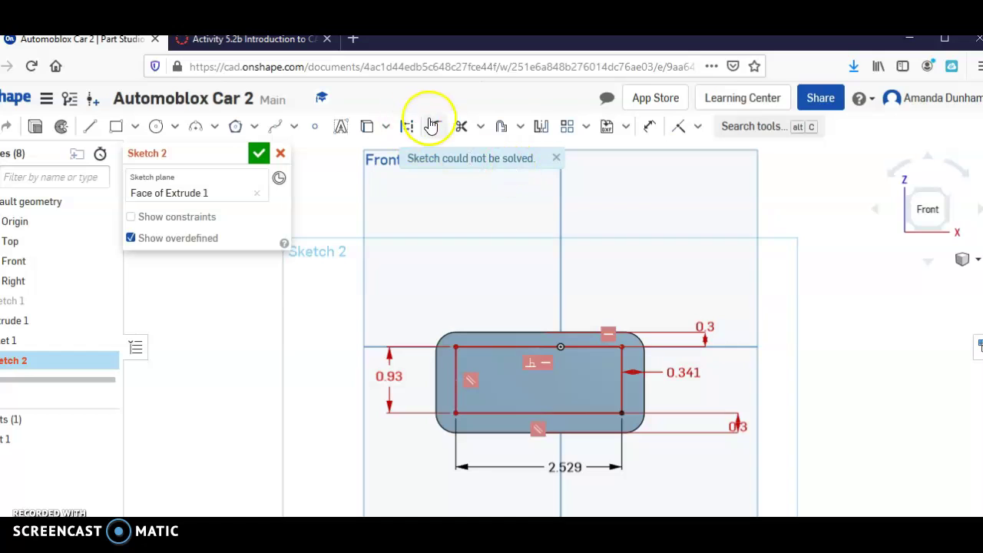
pyautogui.click(431, 124)
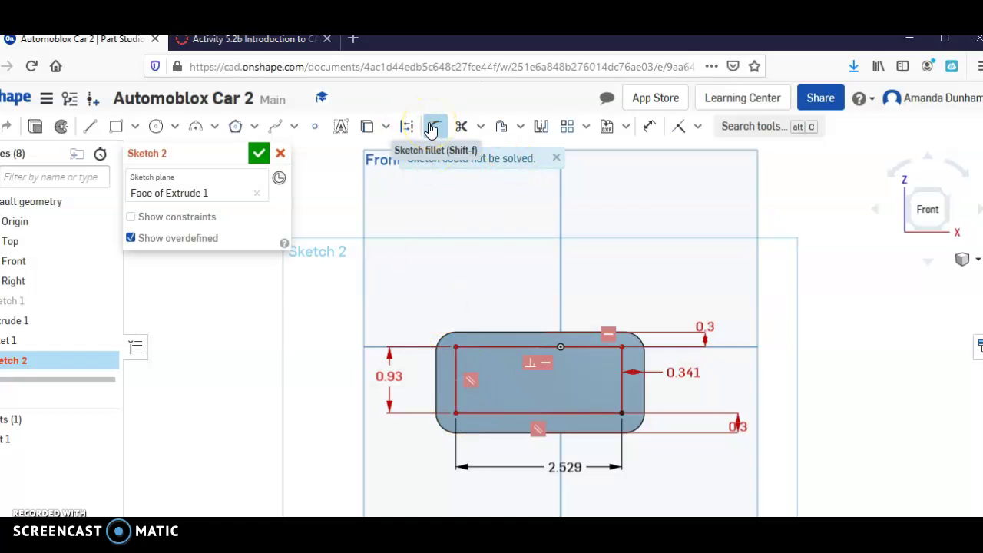
pyautogui.click(455, 368)
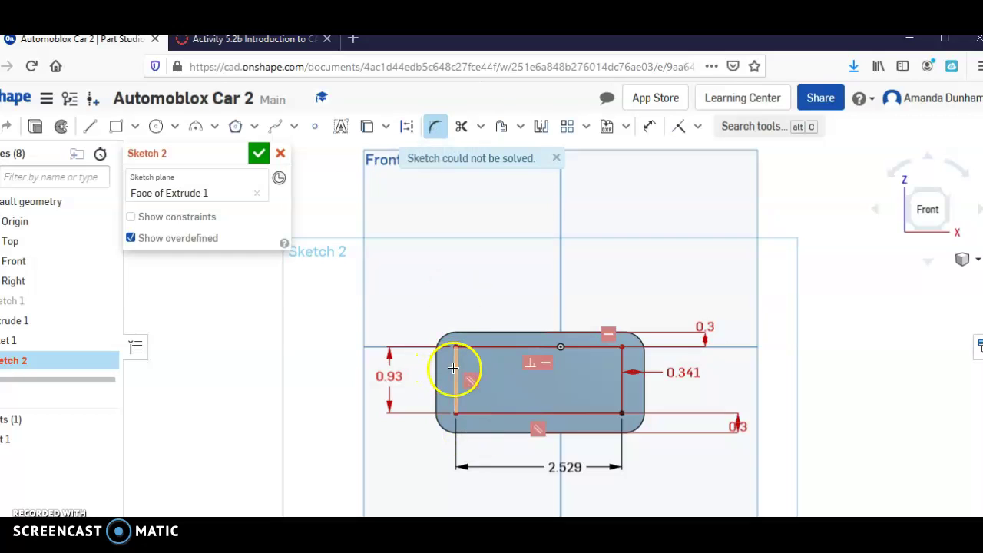
pyautogui.click(472, 348)
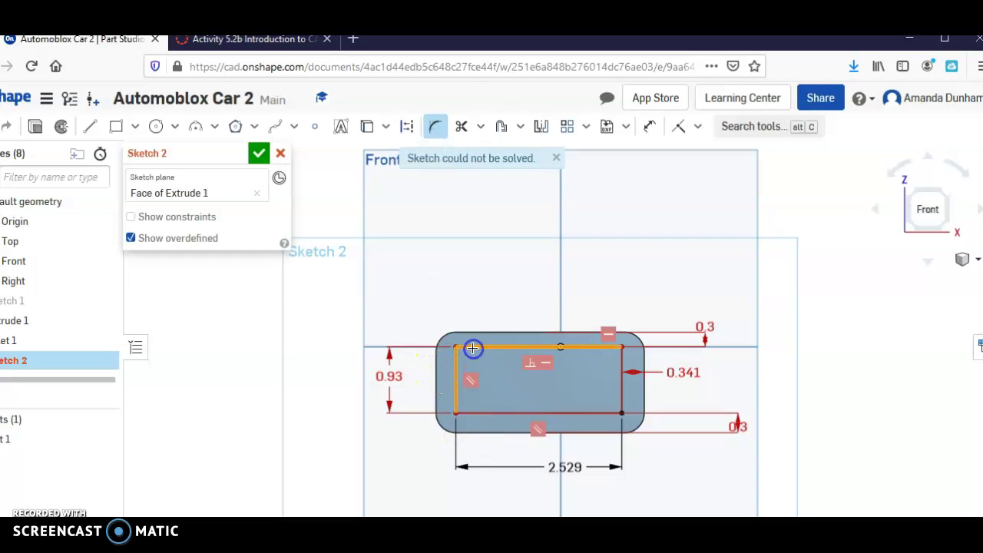
pyautogui.click(564, 346)
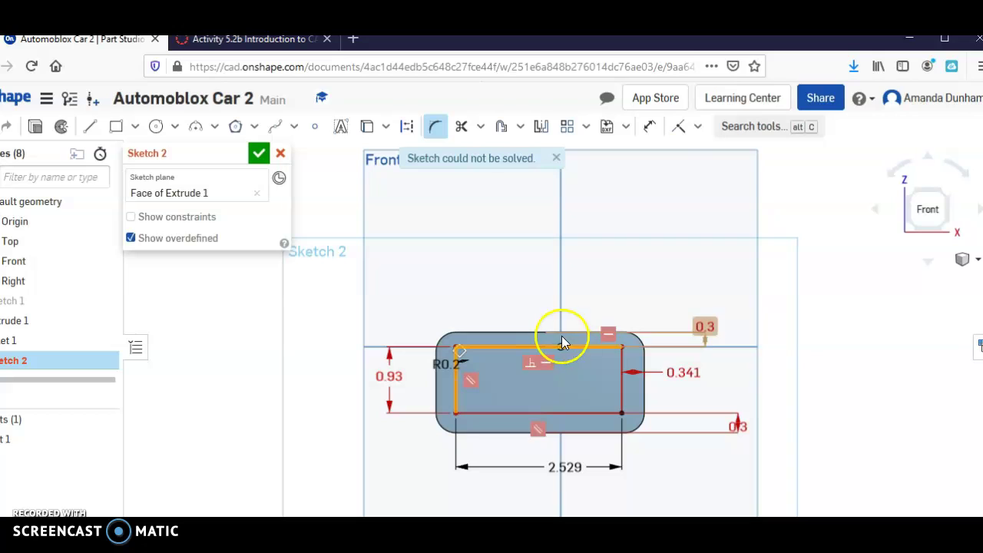
pyautogui.click(618, 360)
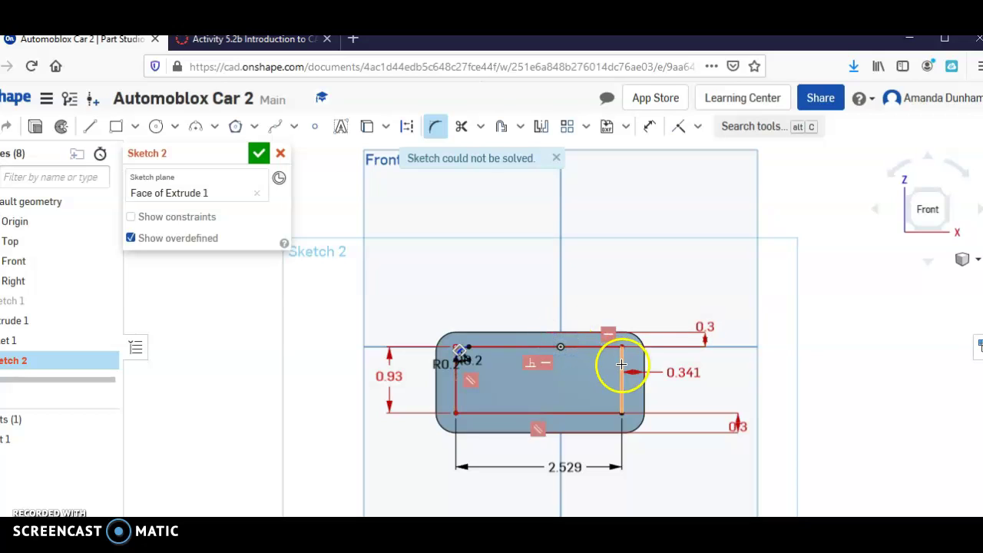
pyautogui.click(605, 351)
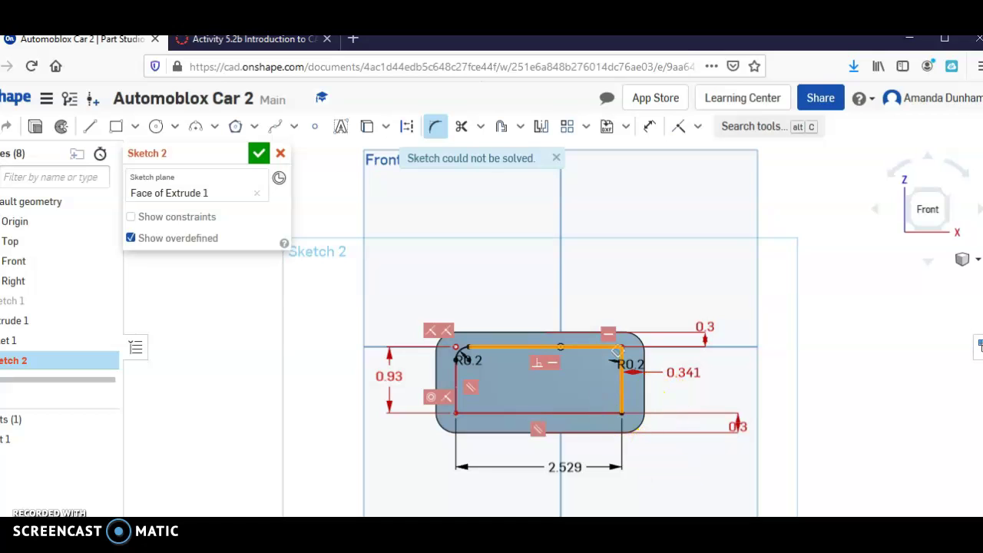
# Fillet the bottom-left and bottom-right corners at R0.2 and close the sketch
pyautogui.click(486, 366)
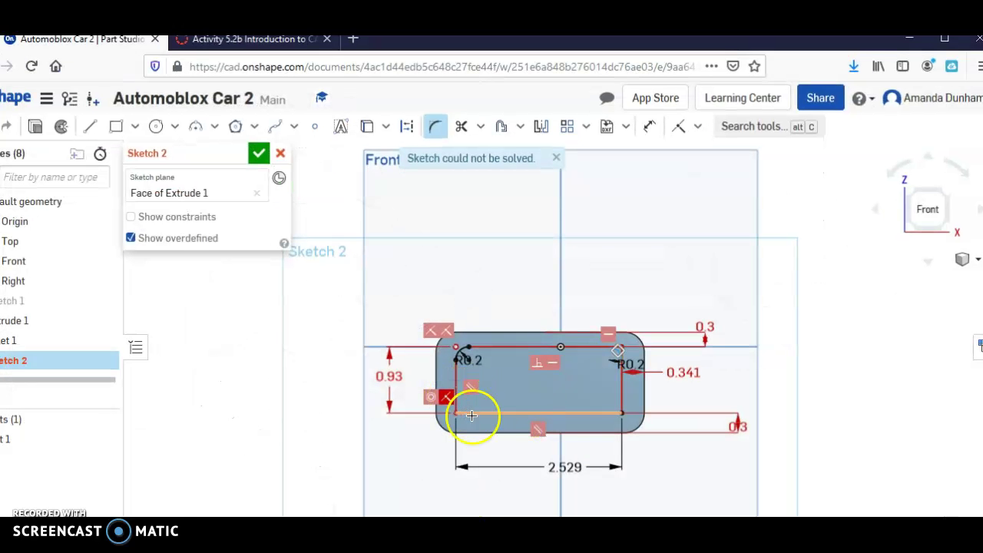
pyautogui.click(455, 415)
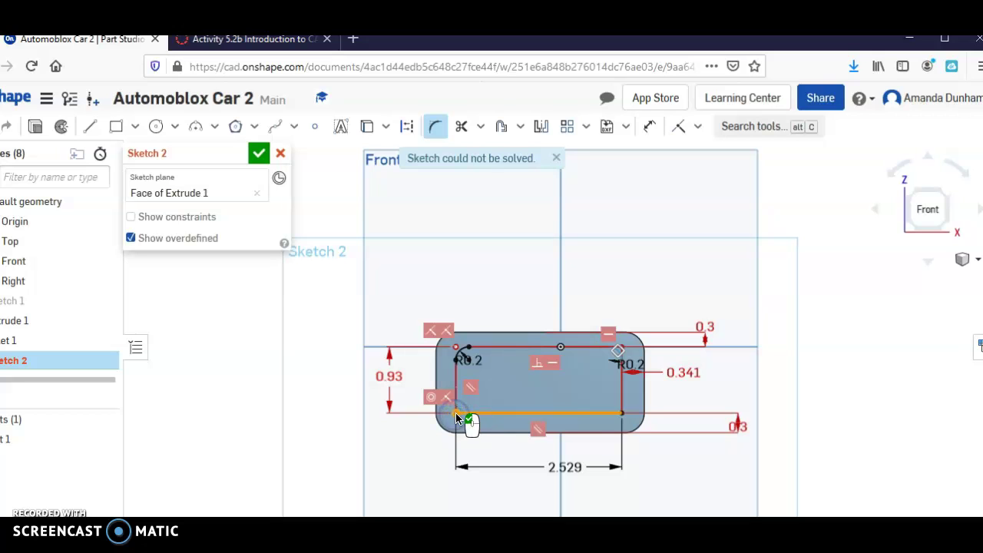
pyautogui.click(624, 416)
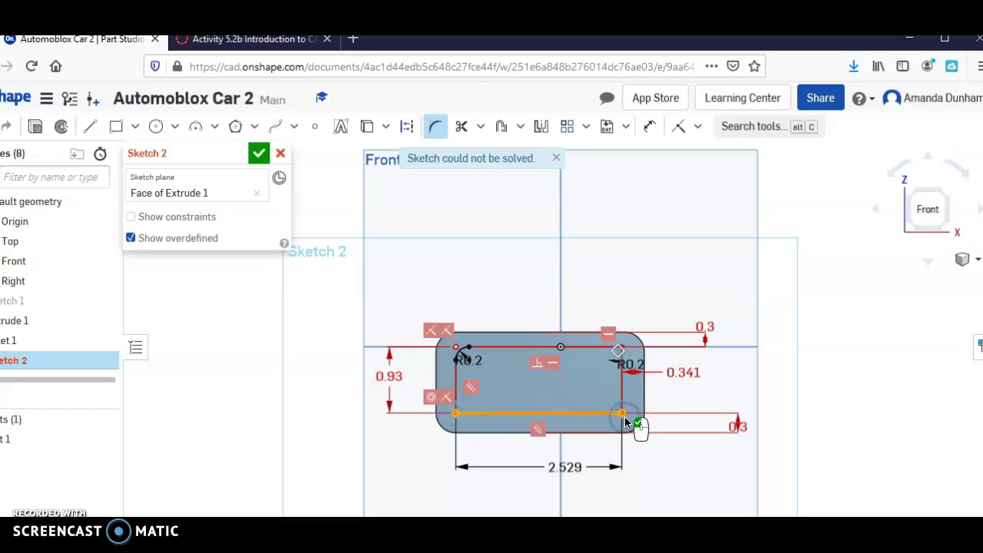
pyautogui.click(259, 156)
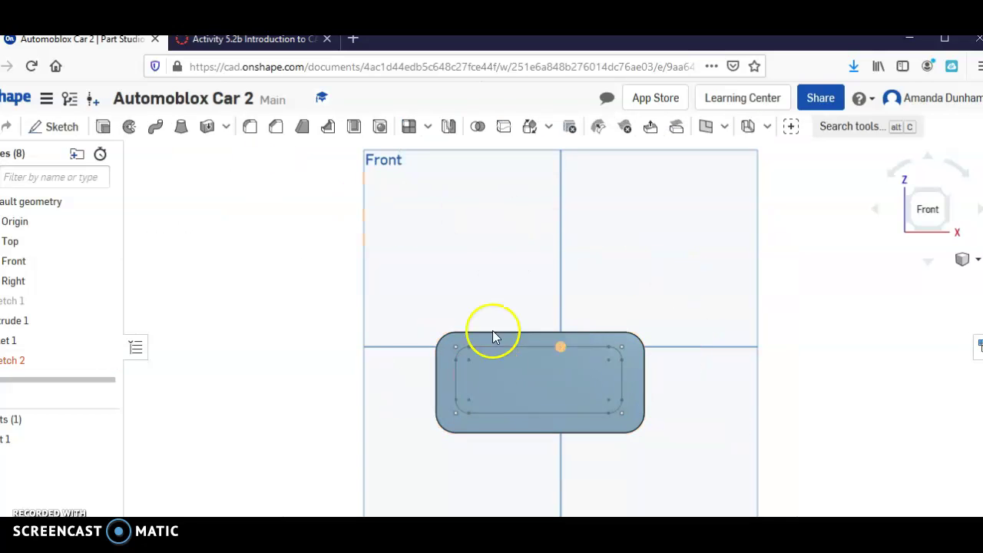
# Set up a Remove extrude of Sketch 2's rounded inner region, 0.57 in deep
pyautogui.click(108, 128)
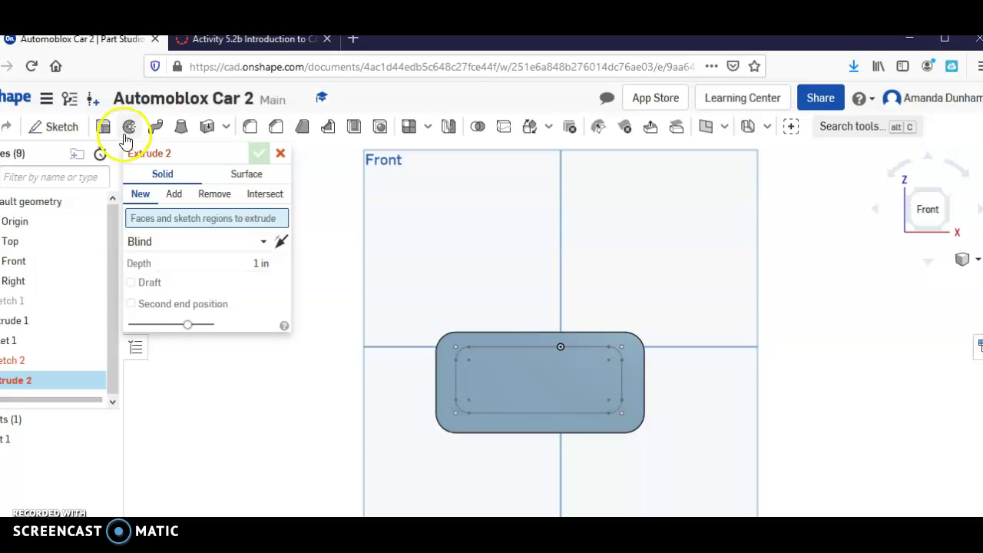
pyautogui.click(157, 210)
pyautogui.click(214, 193)
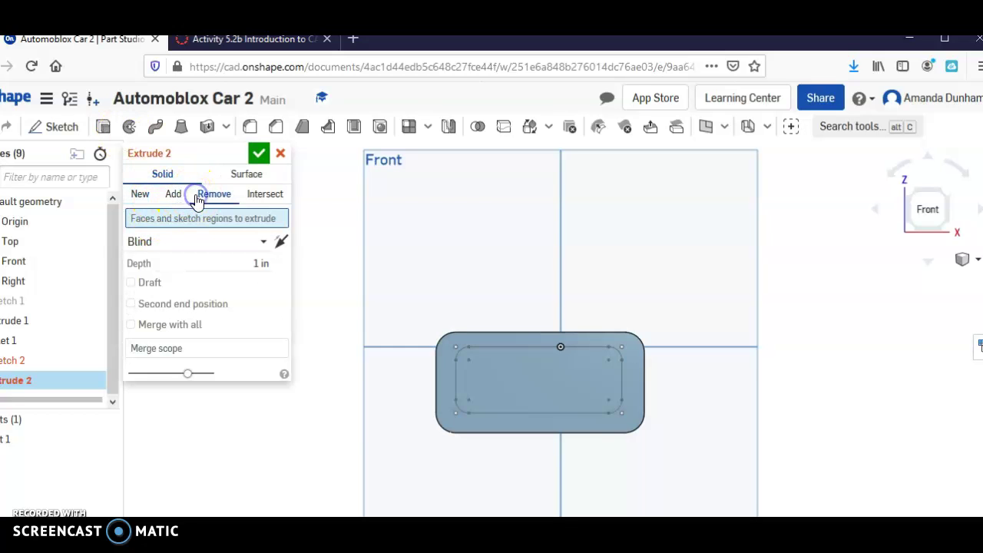
pyautogui.click(557, 393)
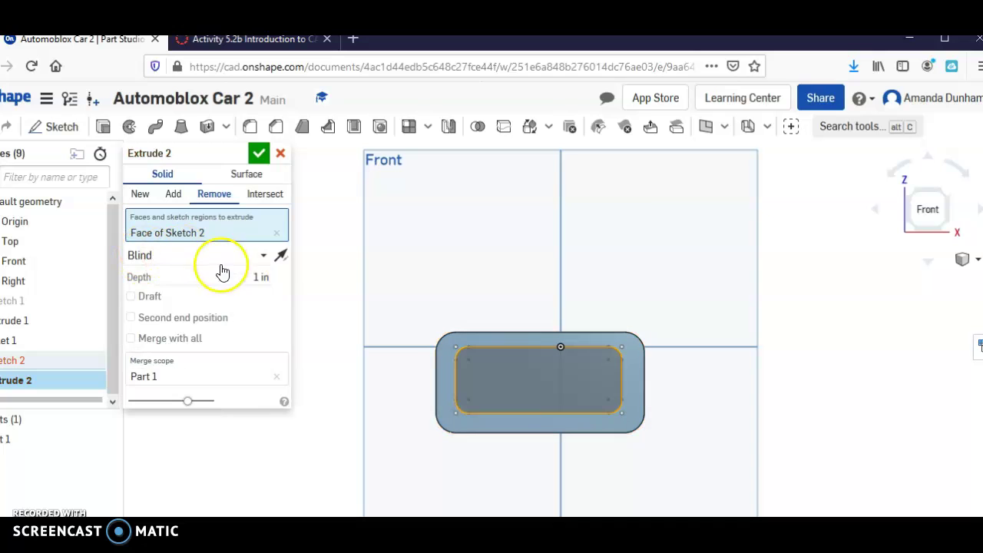
pyautogui.click(260, 277)
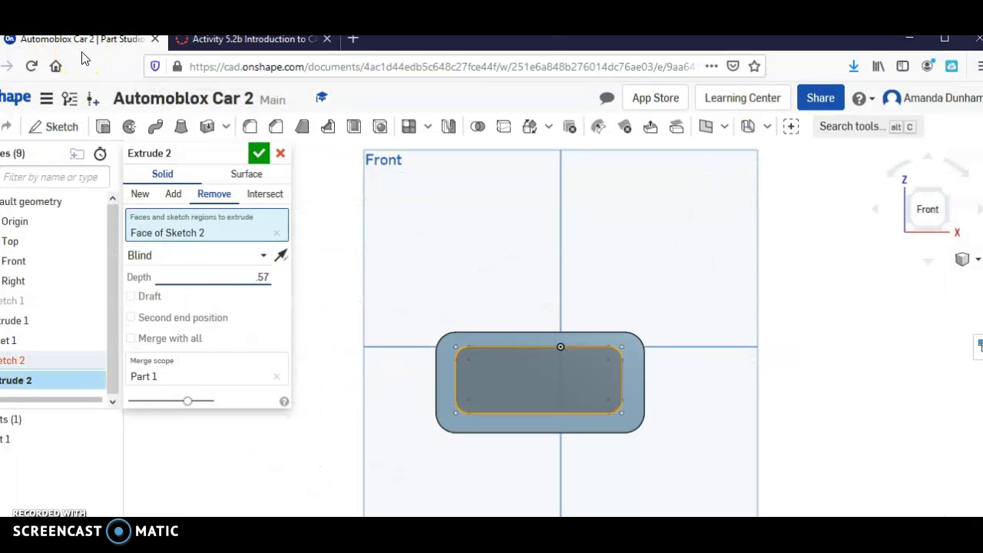
# Accept the Extrude 2 cut and turn the view to face the block's back
pyautogui.click(258, 155)
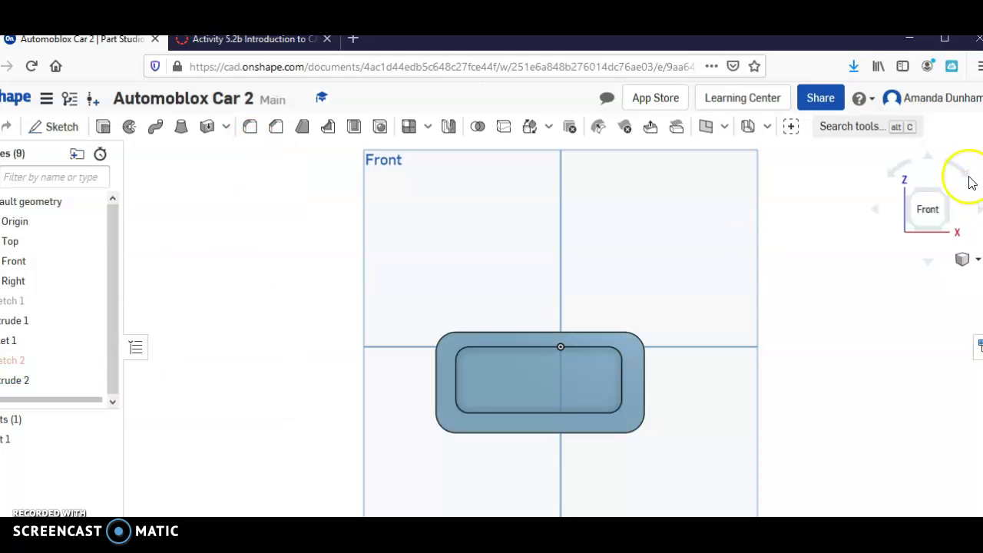
pyautogui.click(942, 193)
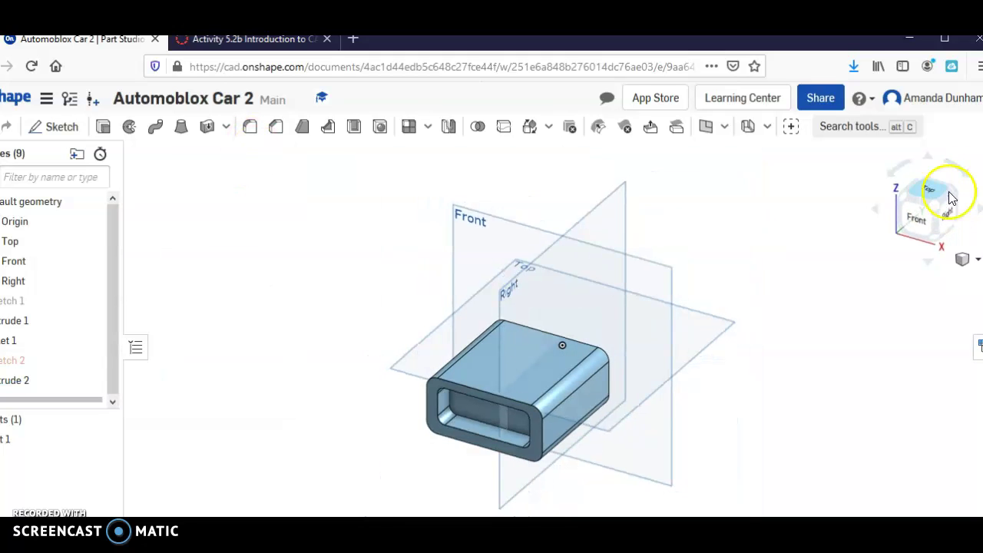
pyautogui.click(957, 197)
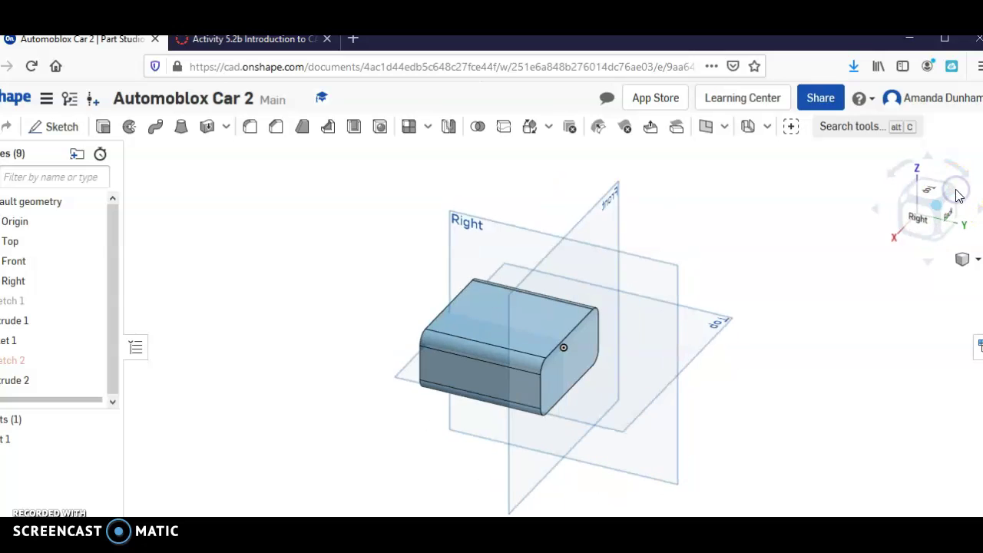
pyautogui.click(959, 243)
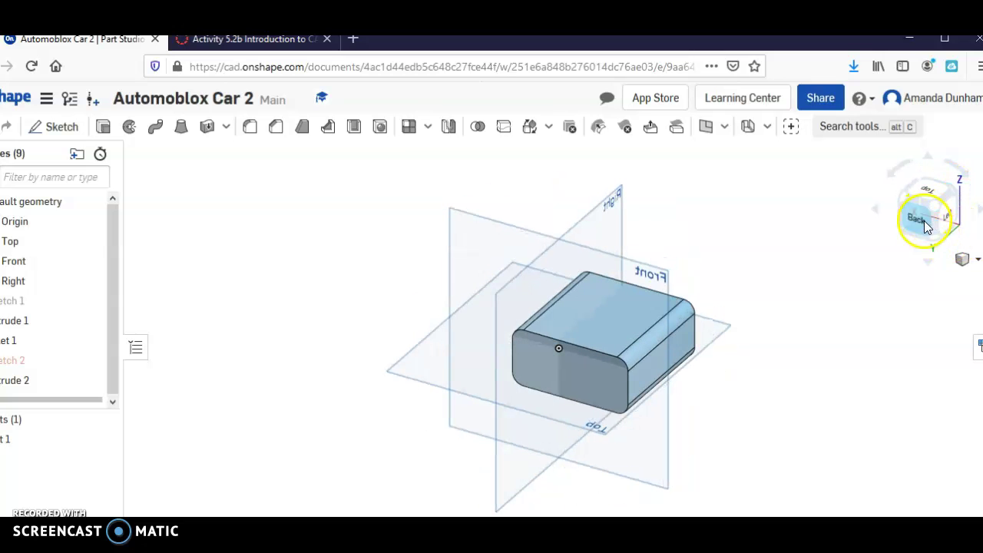
pyautogui.click(924, 220)
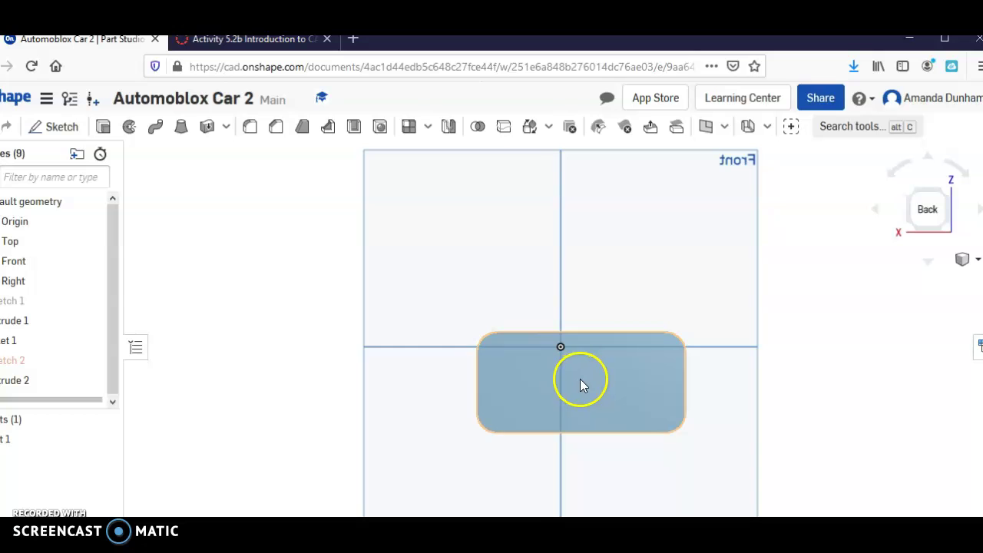
# Start Sketch 3 on the block's back face
pyautogui.click(48, 126)
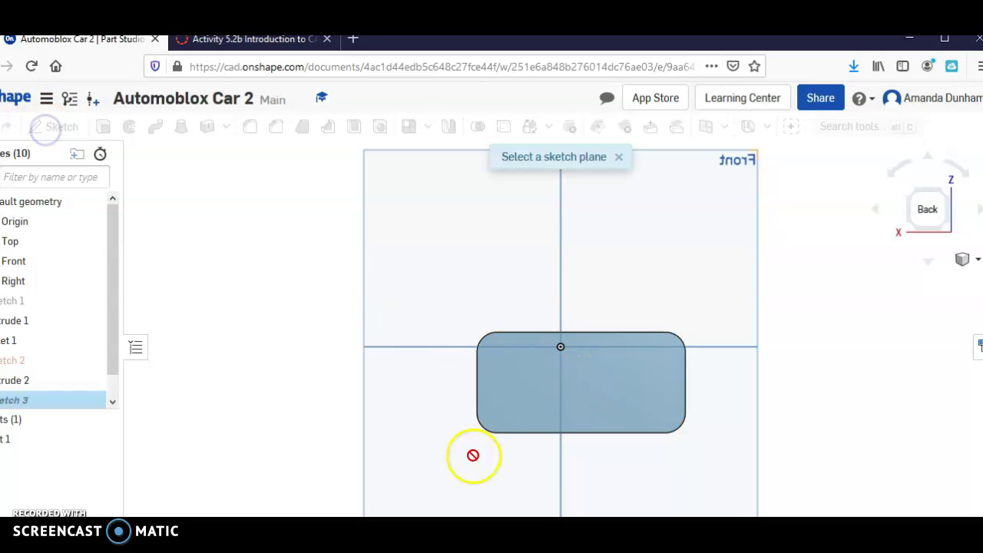
pyautogui.click(512, 376)
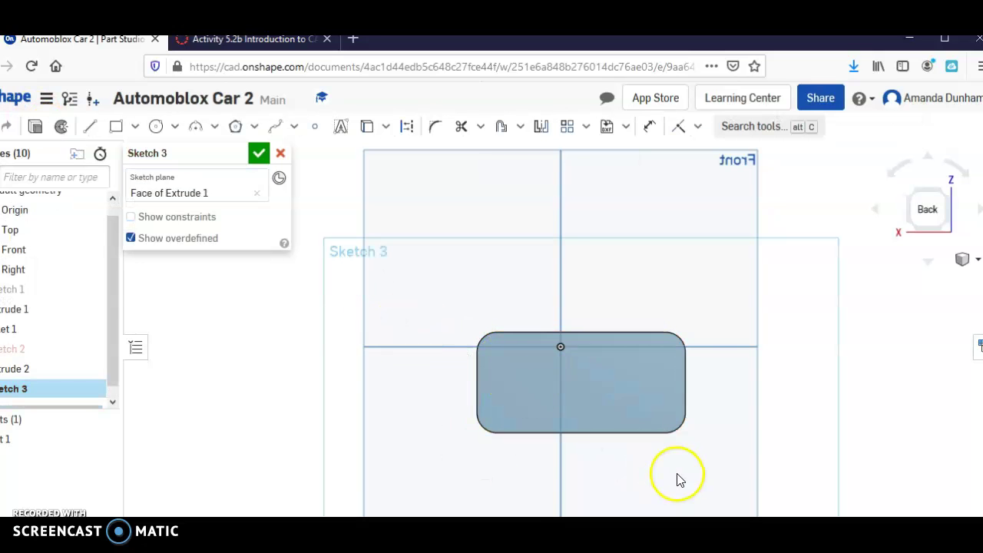
pyautogui.click(615, 369)
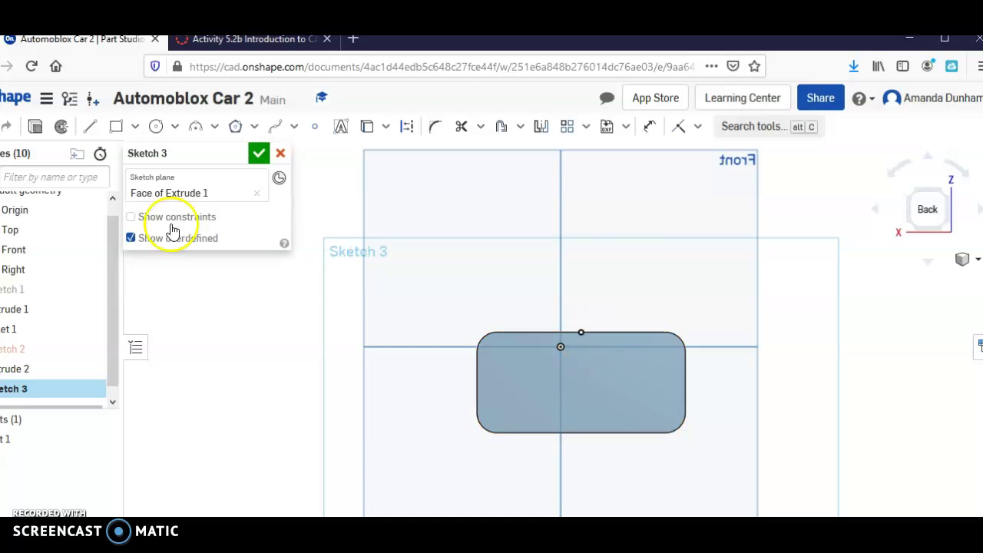
pyautogui.click(590, 376)
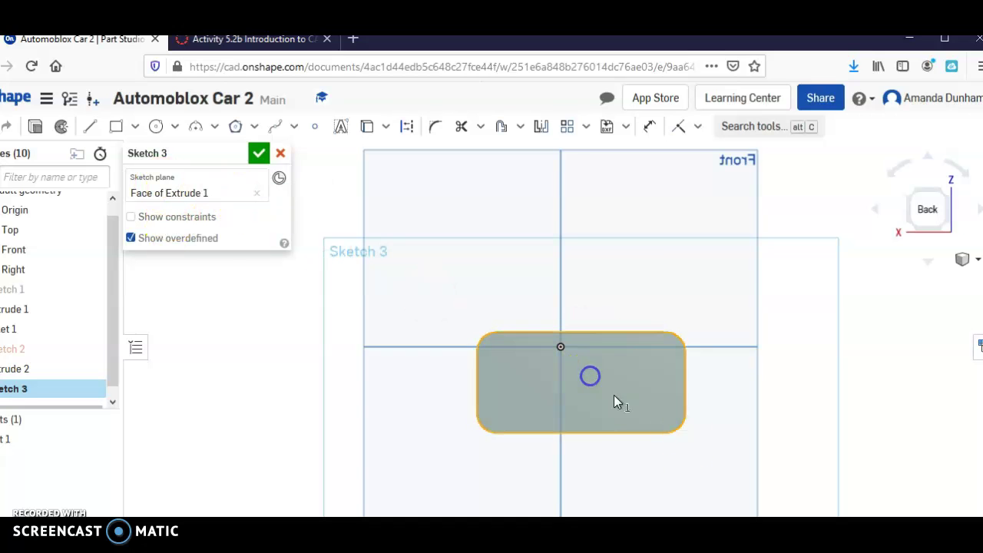
# Draw a corner rectangle inside the back face in Sketch 3
pyautogui.click(116, 126)
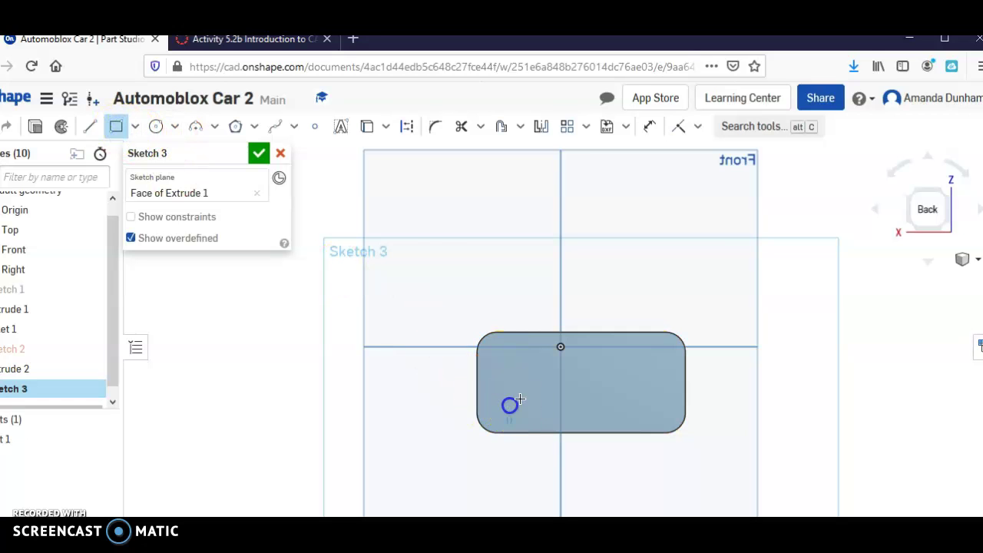
pyautogui.moveTo(510, 404); pyautogui.dragTo(658, 350)
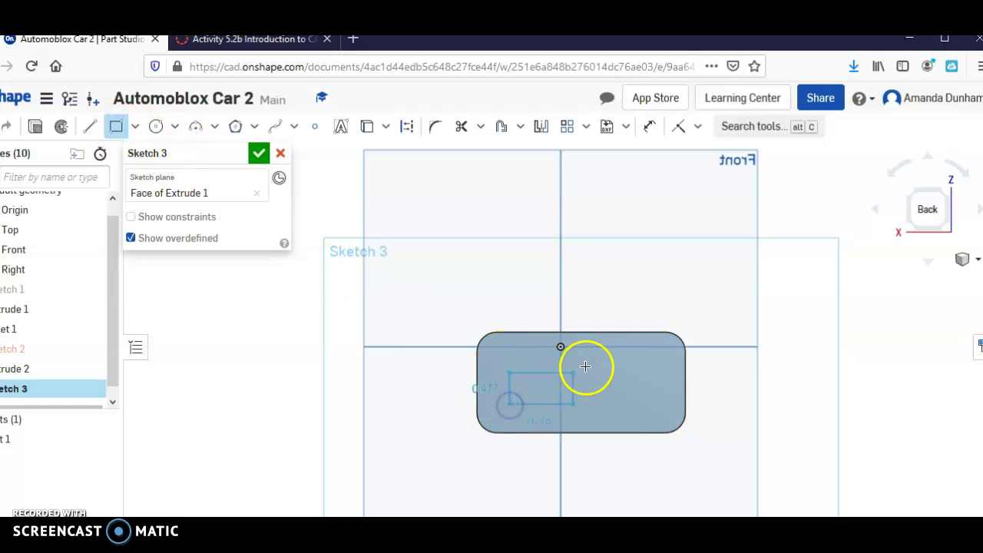
pyautogui.click(659, 350)
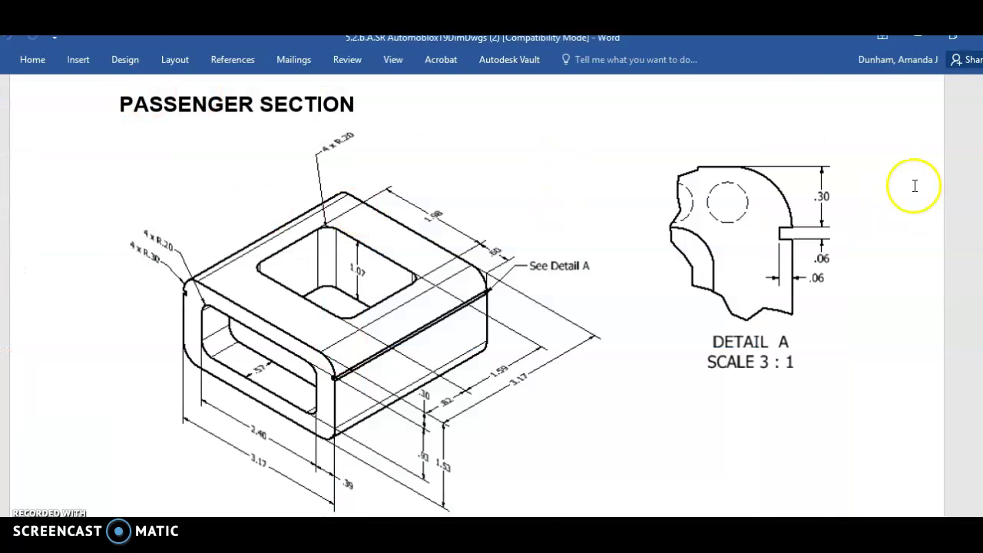
pyautogui.scroll(-3, 907, 196)
pyautogui.scroll(-3, 904, 204)
pyautogui.scroll(-2, 905, 204)
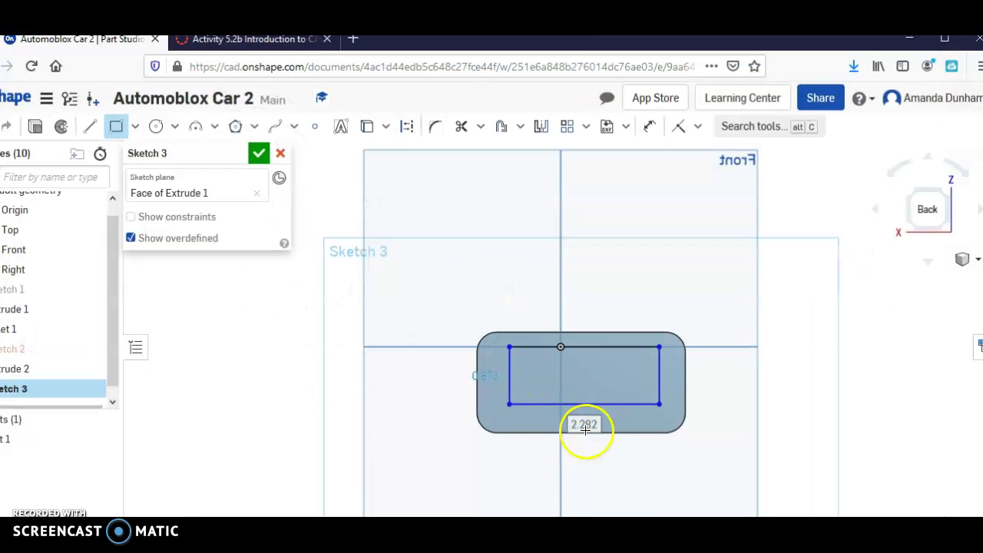
# Dimension the back-face rectangle to 2.5 wide and 1 tall
pyautogui.click(650, 126)
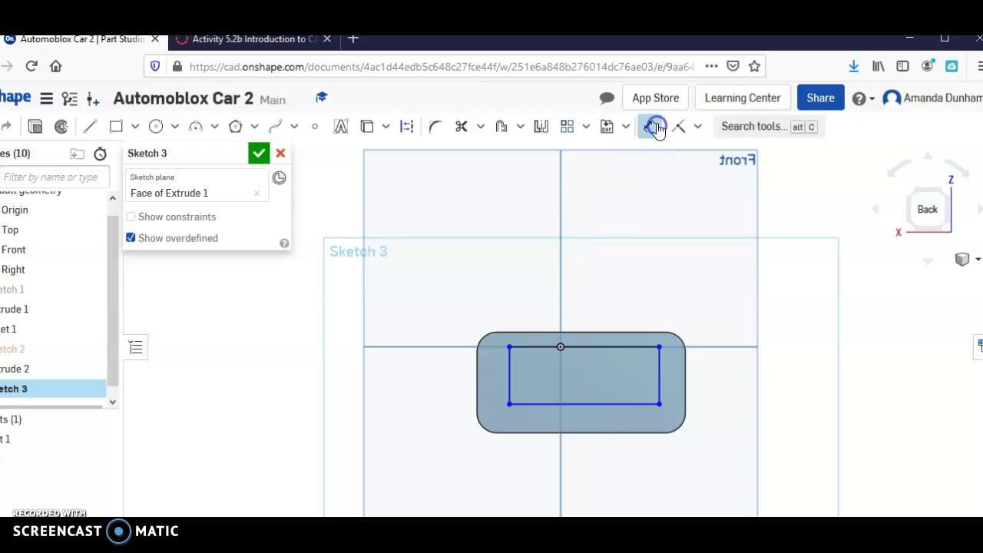
pyautogui.click(592, 404)
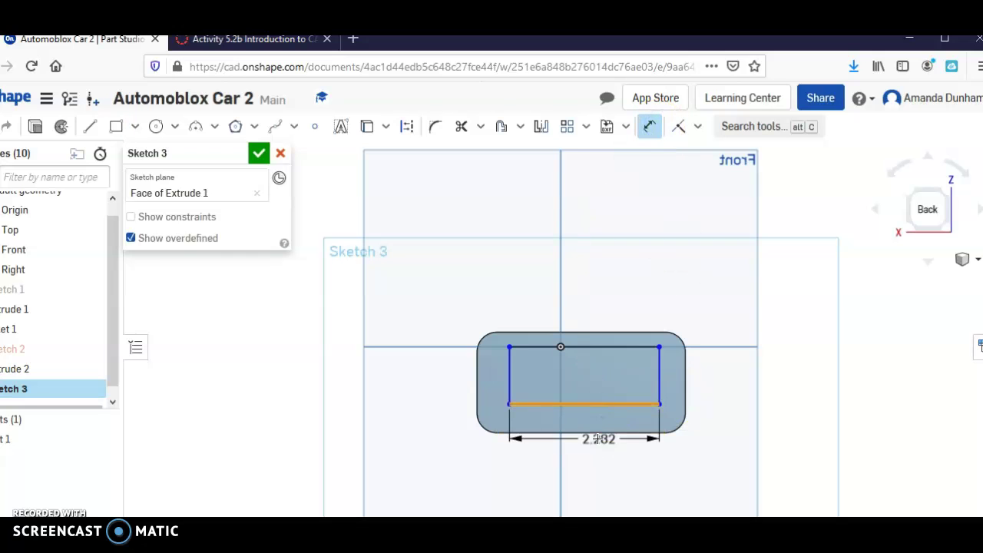
pyautogui.click(598, 439)
pyautogui.write('1')
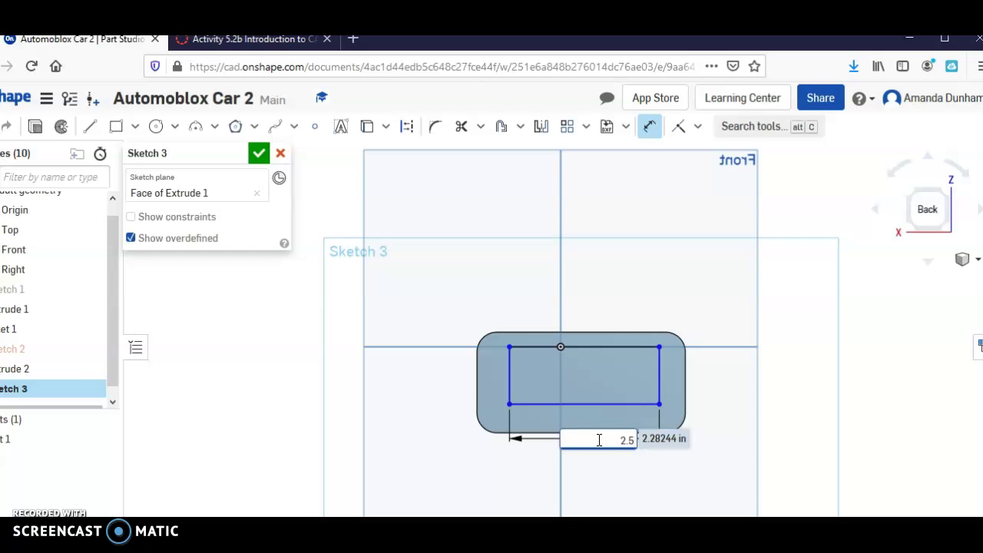
pyautogui.press('Return')
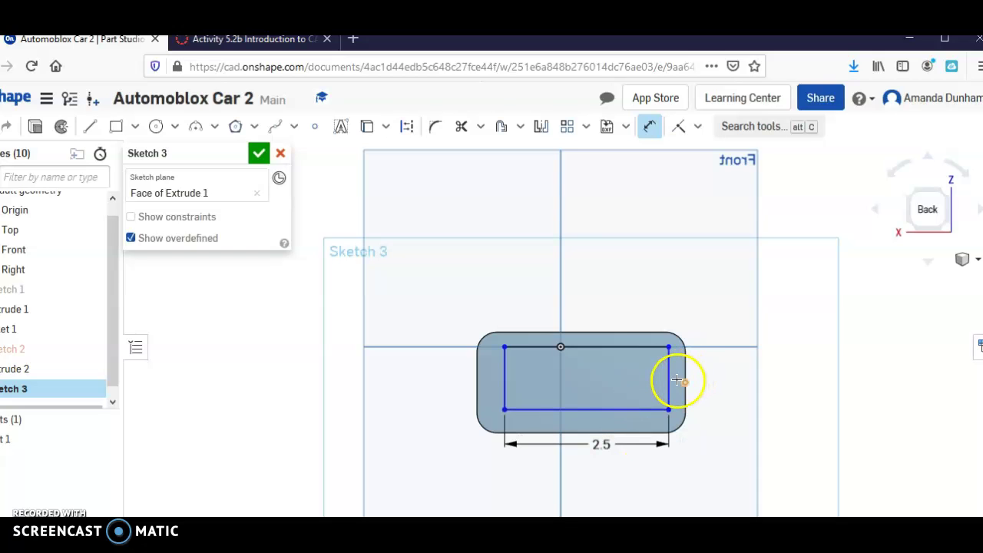
pyautogui.click(669, 379)
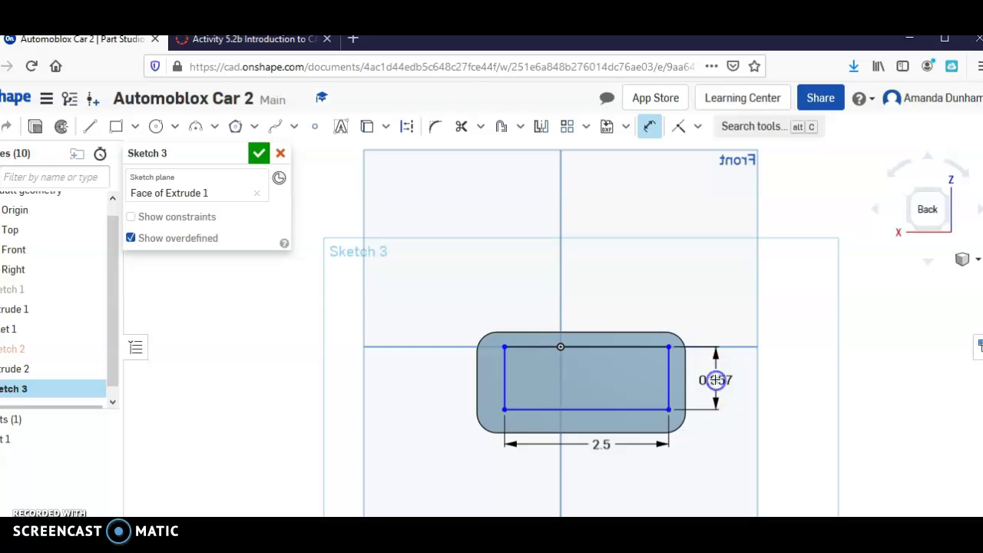
pyautogui.click(714, 380)
pyautogui.hotkey('alt', 'Tab')
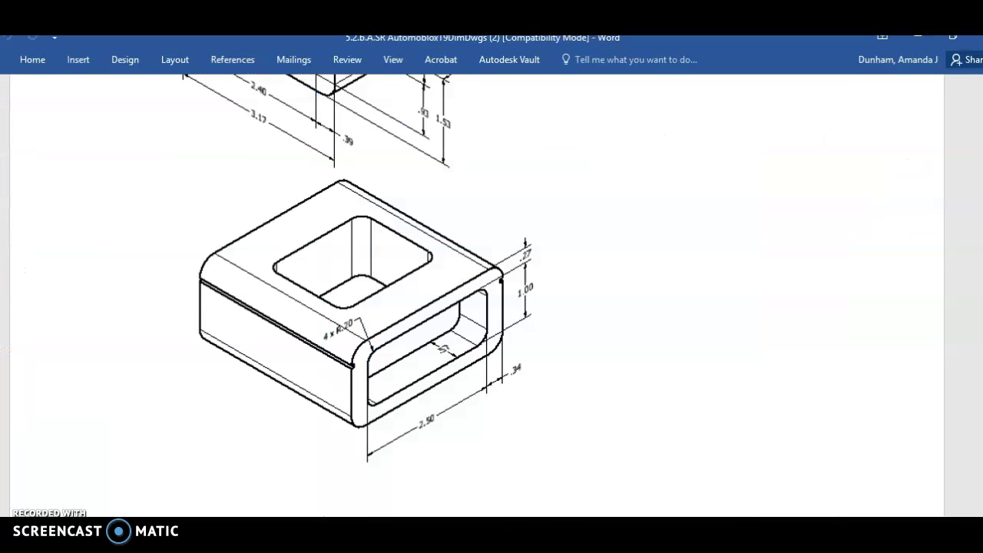
pyautogui.hotkey('alt', 'Tab')
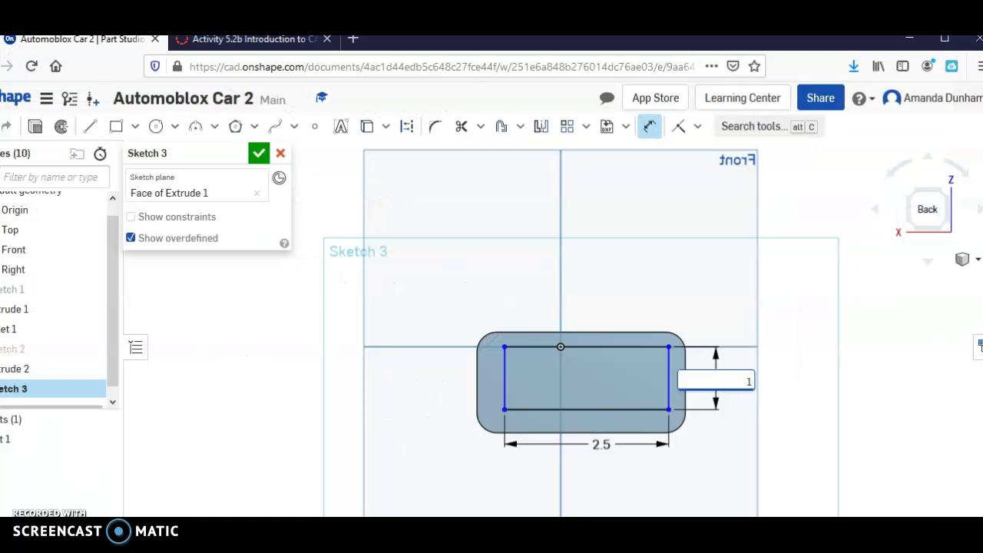
pyautogui.press('Return')
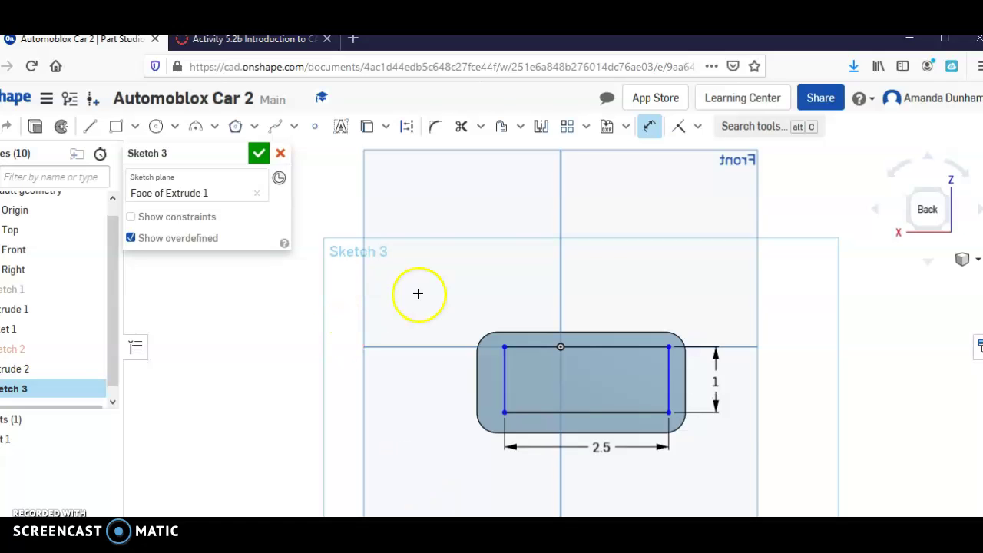
# Offset the rectangle 0.27 from the block's top and 0.34 from its side
pyautogui.click(524, 335)
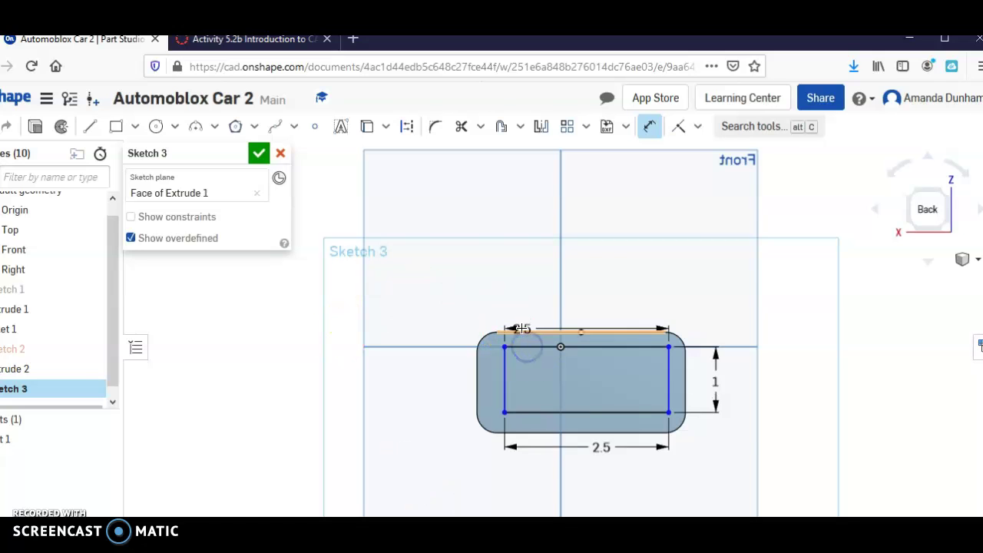
pyautogui.click(525, 333)
pyautogui.click(445, 334)
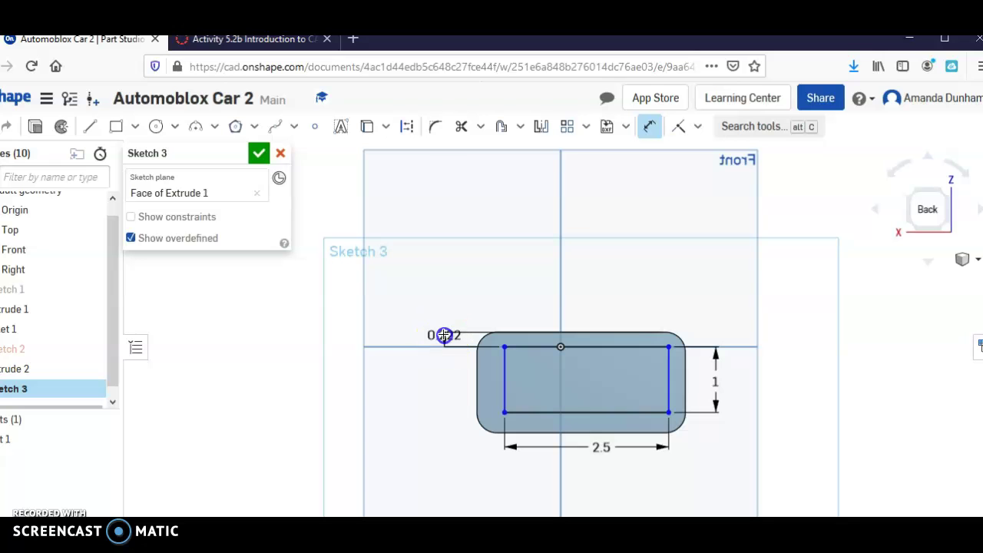
pyautogui.click(445, 336)
pyautogui.write('.27')
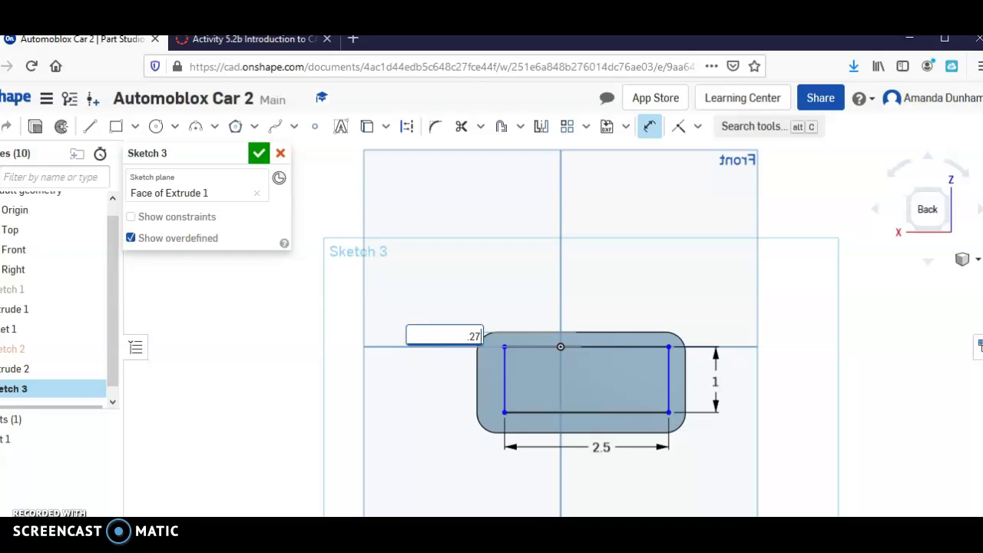
pyautogui.press('Return')
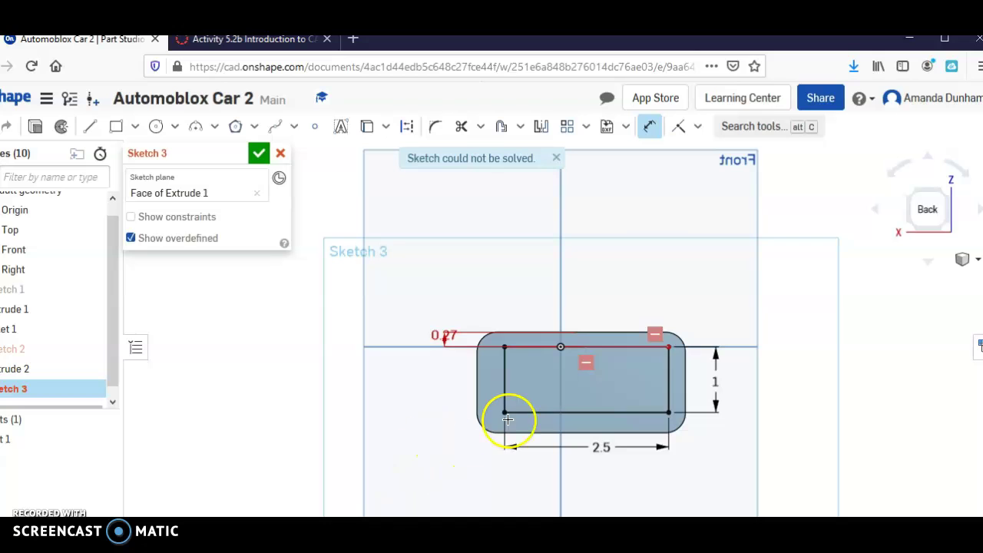
pyautogui.click(475, 390)
pyautogui.click(484, 449)
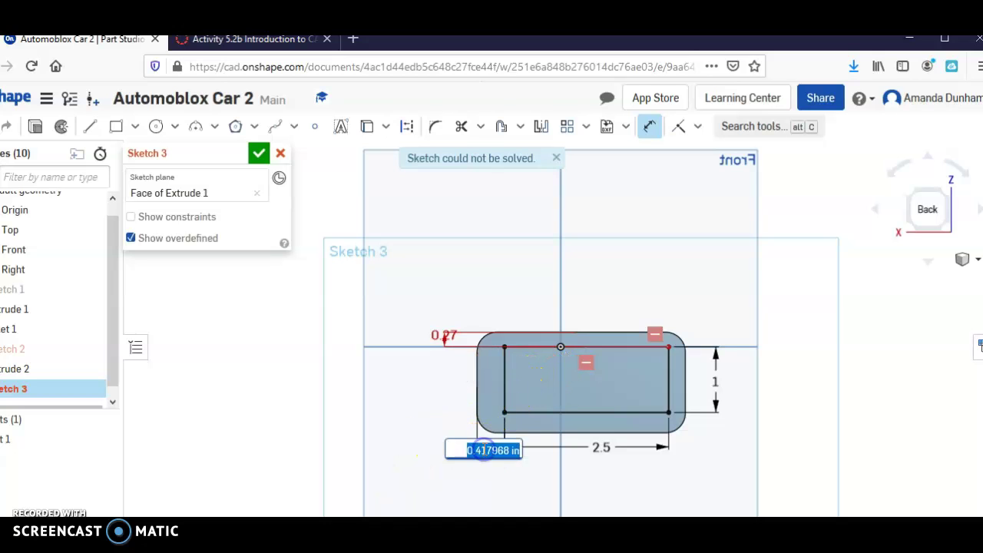
pyautogui.hotkey('alt', 'Tab')
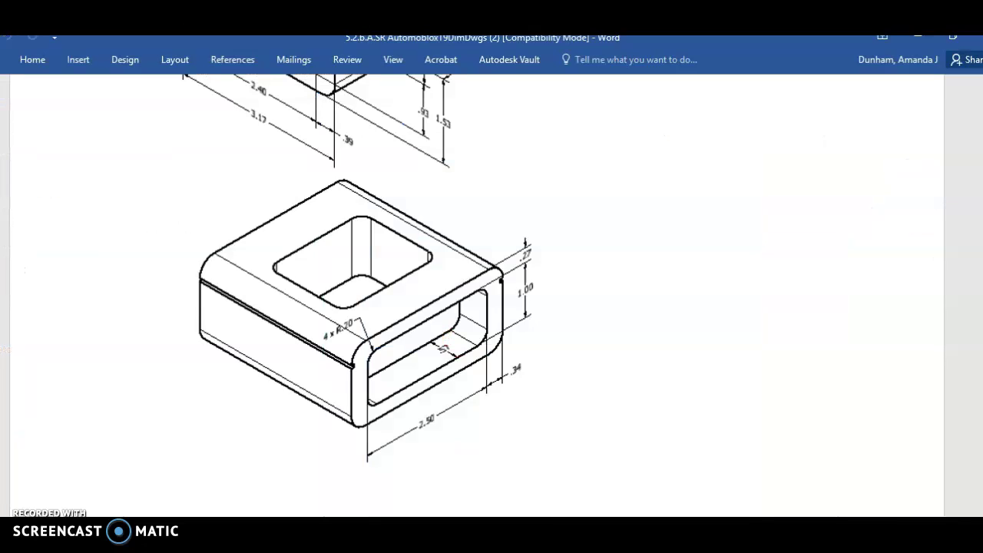
pyautogui.hotkey('alt', 'Tab')
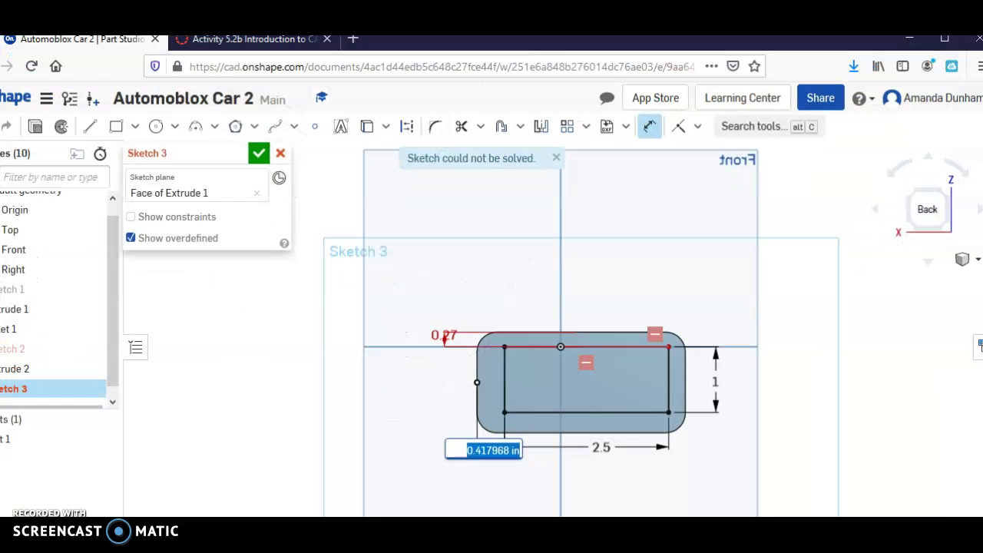
pyautogui.write('0.31')
pyautogui.press('Return')
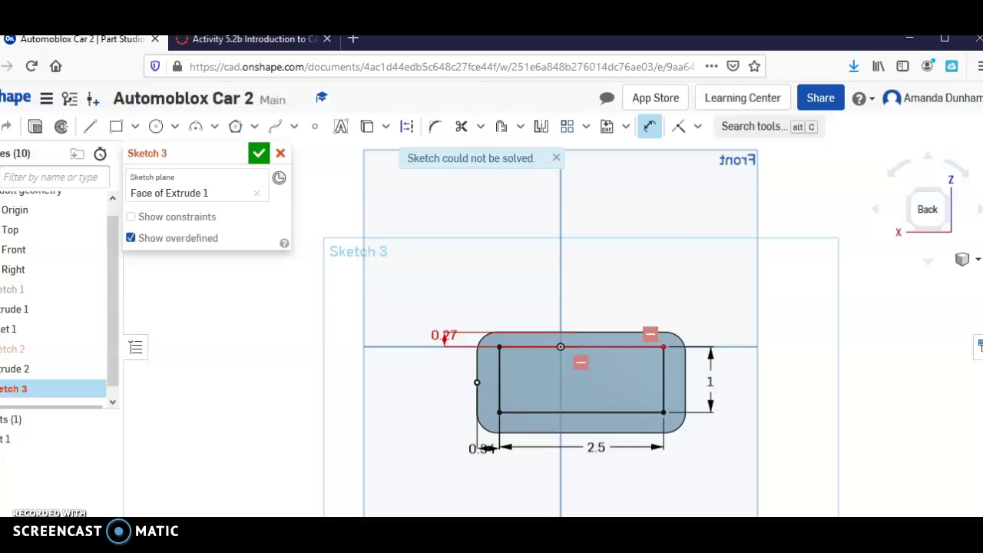
# Fillet the top and bottom corners of Sketch 3's rectangle at R0.2, then close Sketch 3
pyautogui.click(435, 129)
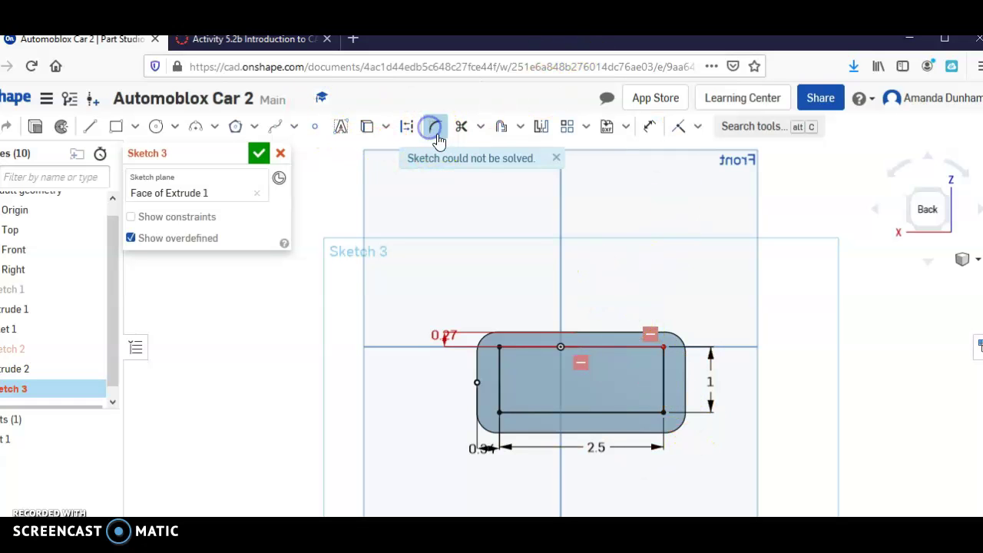
pyautogui.click(501, 383)
pyautogui.click(526, 347)
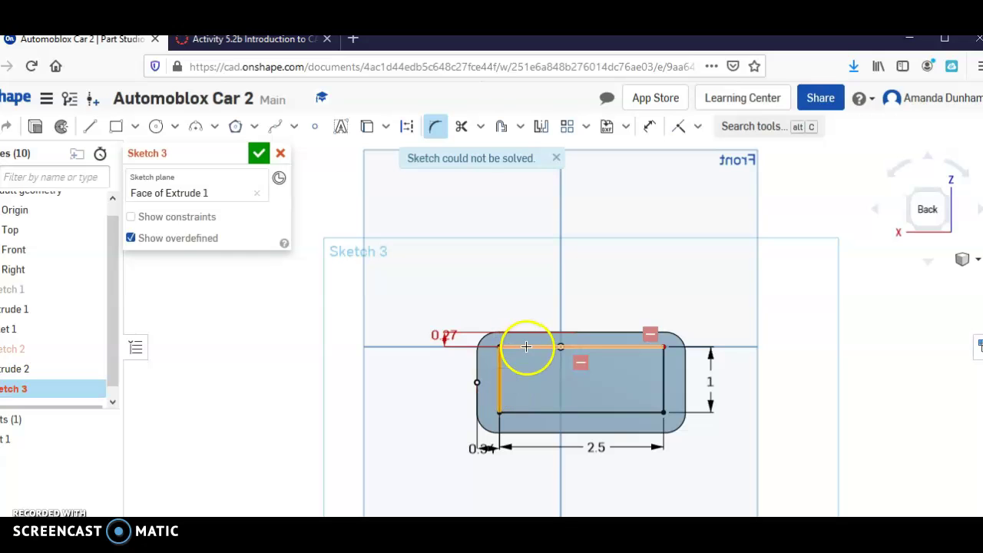
pyautogui.moveTo(527, 347); pyautogui.dragTo(666, 347)
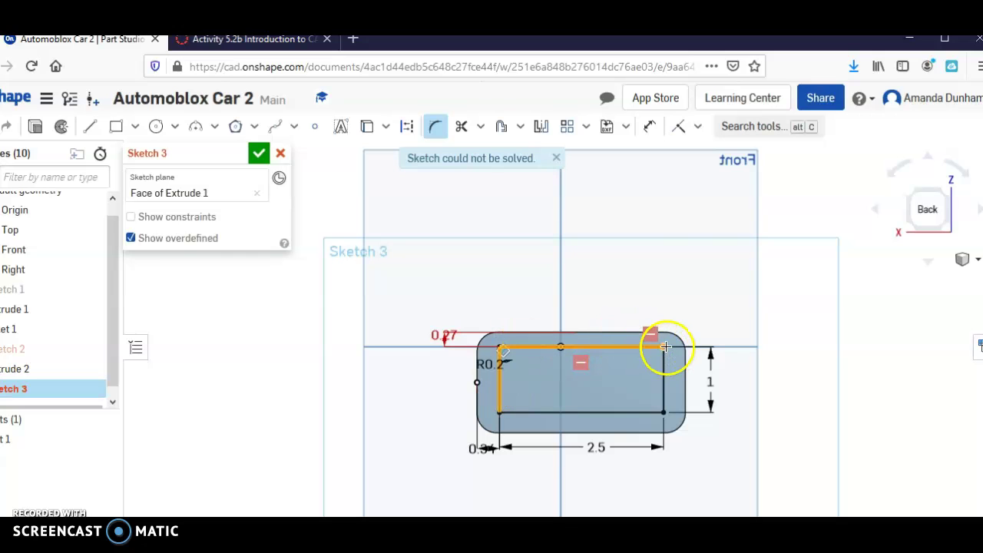
pyautogui.click(670, 416)
pyautogui.moveTo(670, 418); pyautogui.dragTo(502, 415)
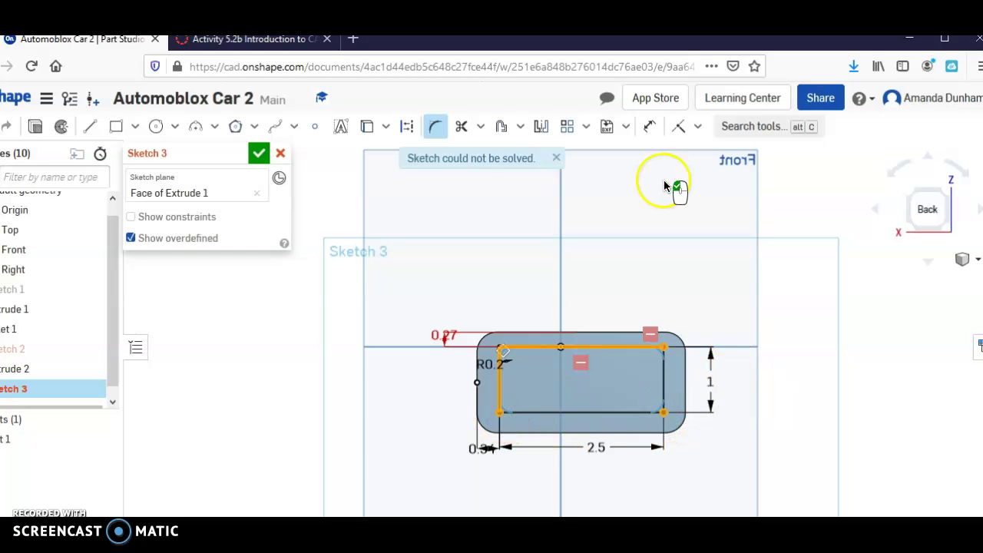
pyautogui.click(259, 153)
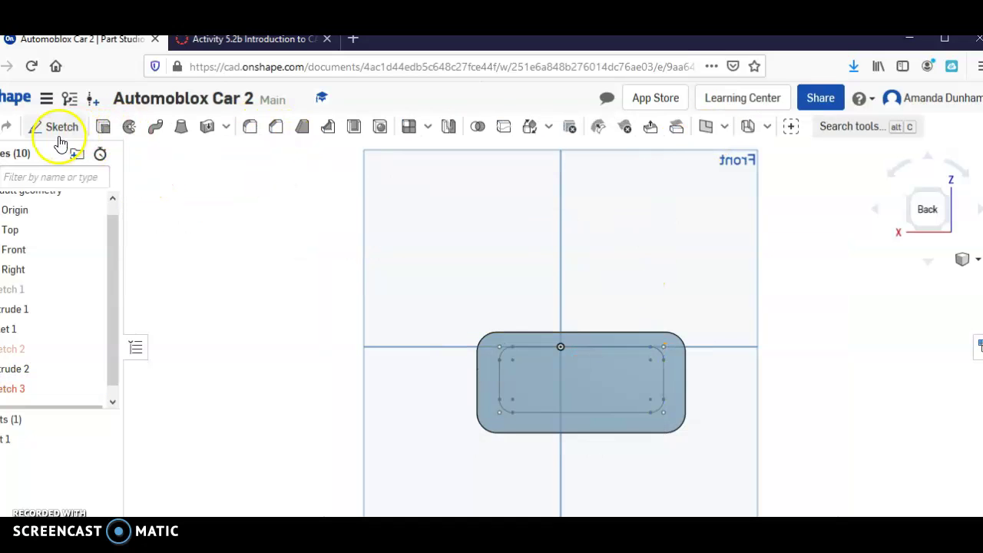
# Cut Sketch 3's rounded rectangle 0.57 in deep into the block as a Remove extrude
pyautogui.click(104, 129)
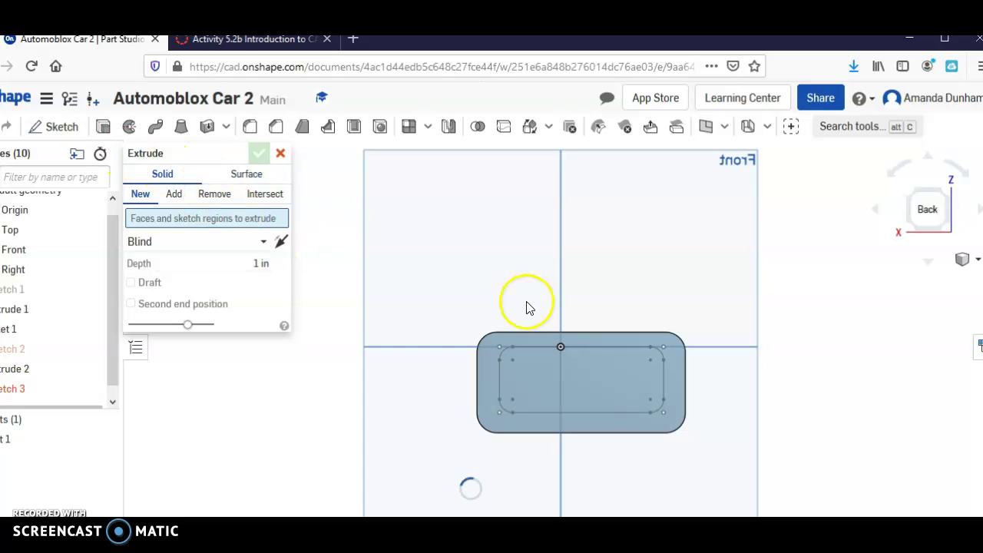
pyautogui.click(215, 195)
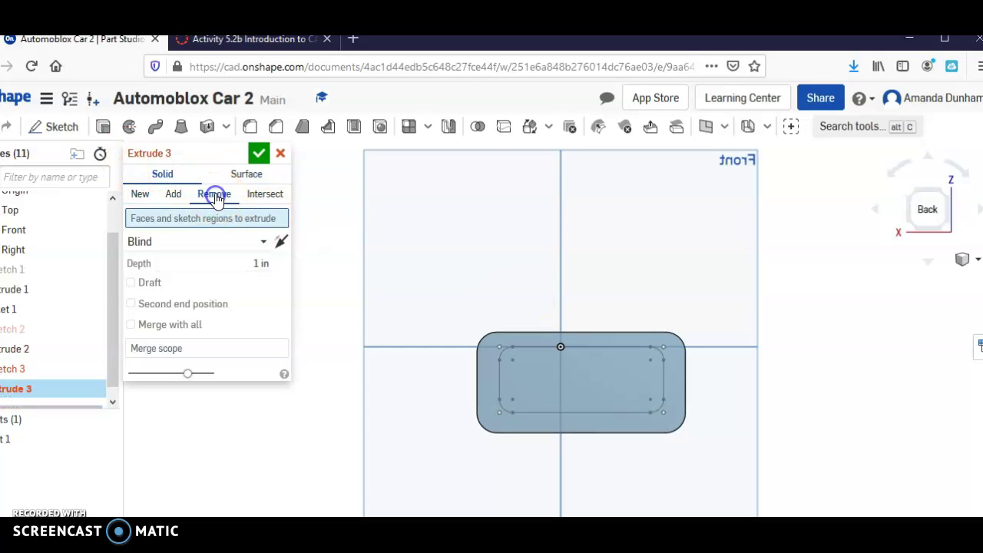
pyautogui.click(588, 372)
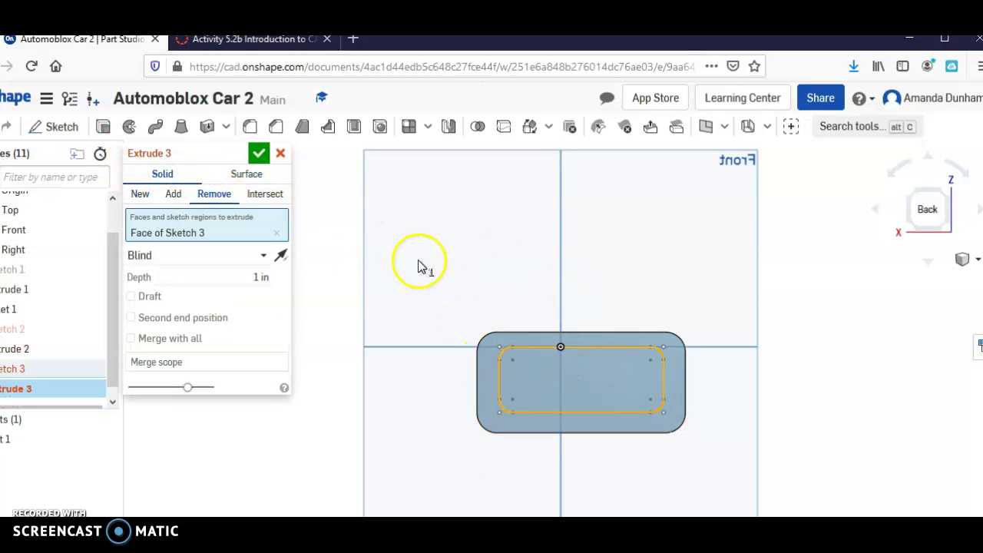
pyautogui.click(259, 279)
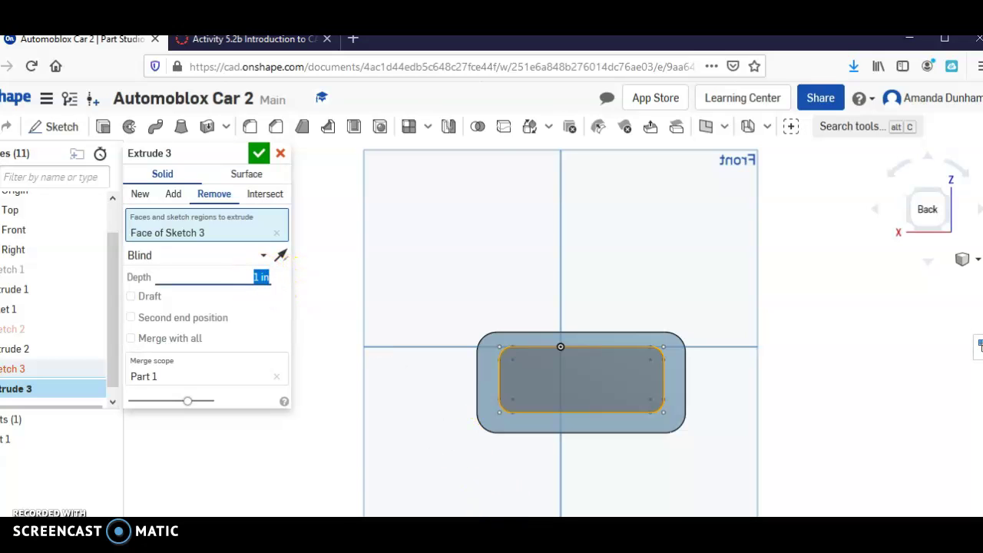
pyautogui.hotkey('alt', 'Tab')
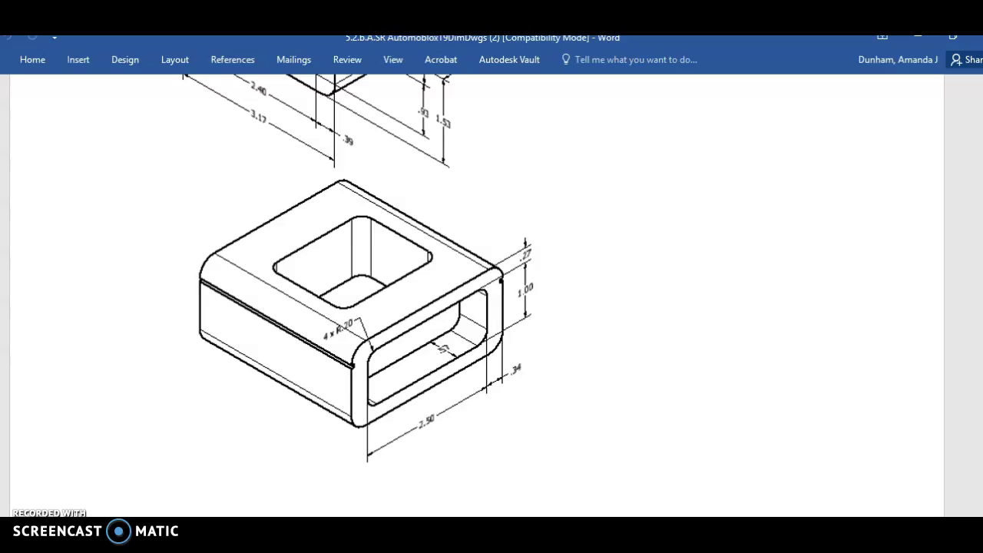
pyautogui.hotkey('alt', 'Tab')
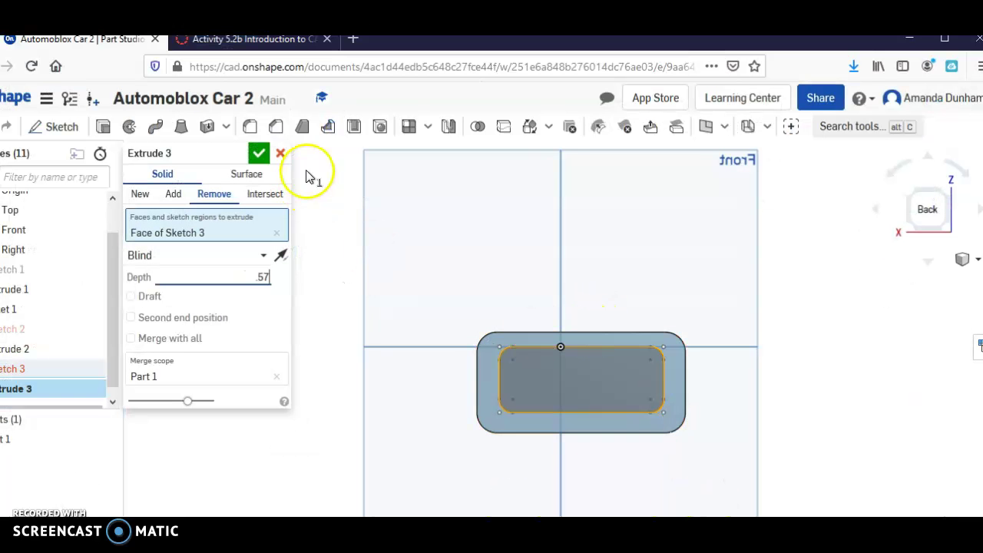
pyautogui.click(256, 154)
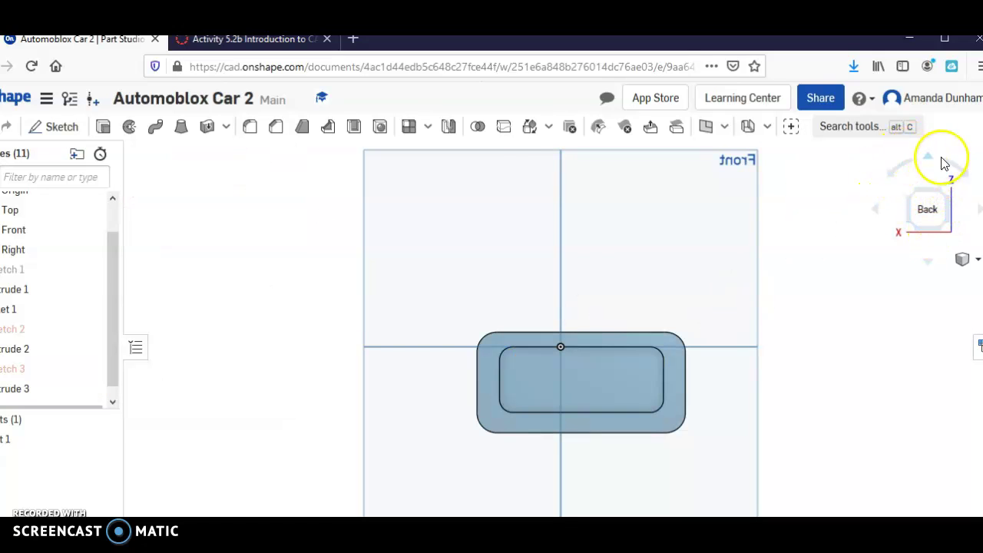
# Switch to an isometric view and rotate the model until the front opening faces forward
pyautogui.click(973, 177)
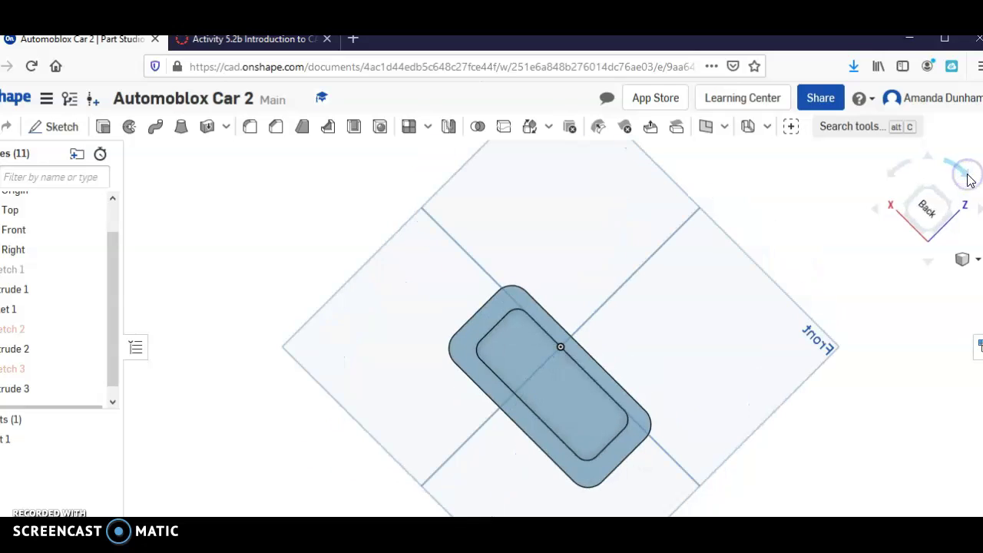
pyautogui.click(962, 259)
pyautogui.click(950, 282)
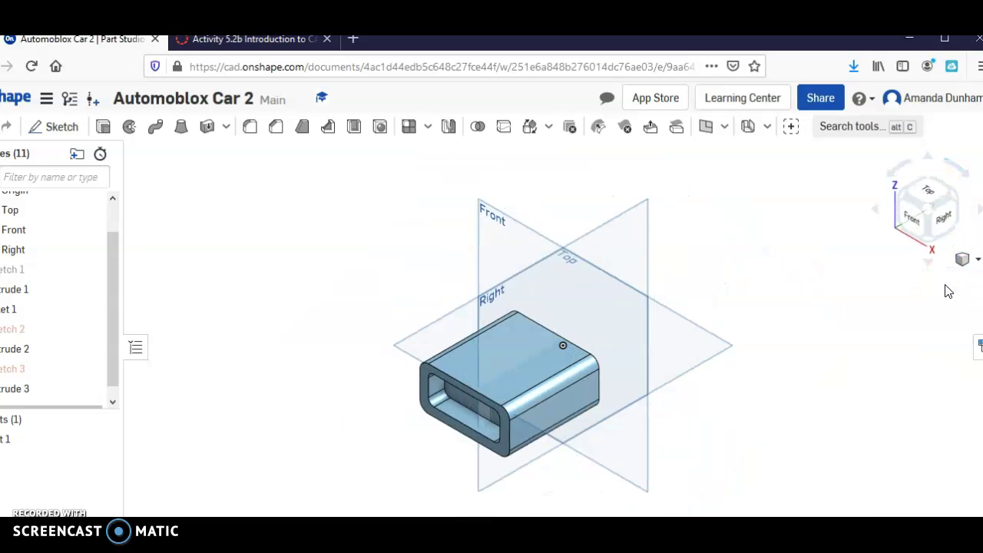
pyautogui.click(978, 217)
pyautogui.click(976, 212)
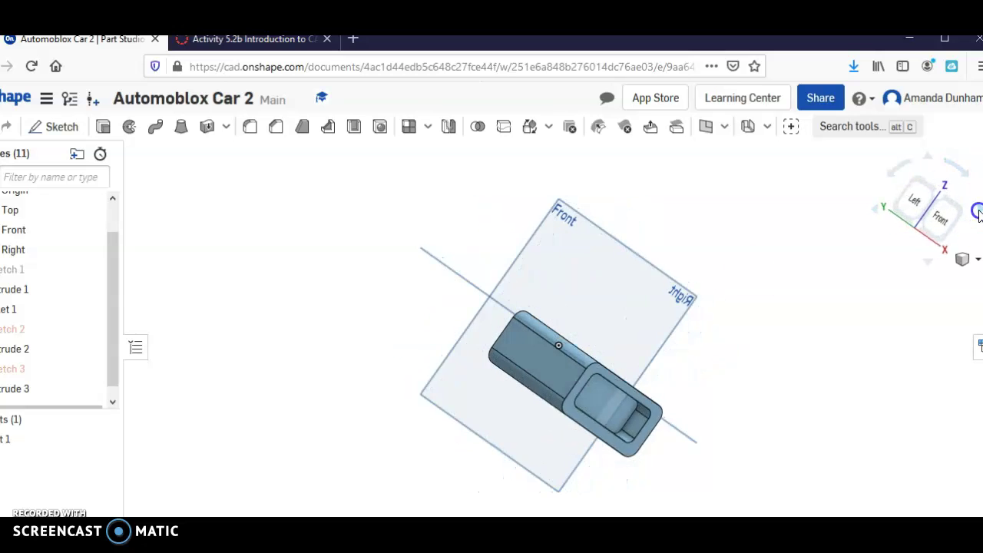
pyautogui.click(978, 213)
pyautogui.click(978, 213)
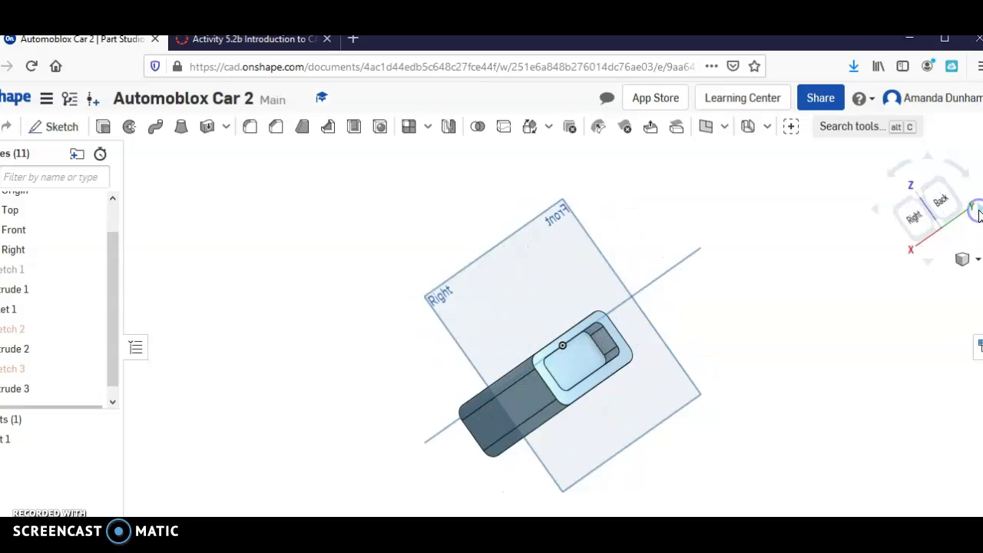
pyautogui.click(978, 213)
pyautogui.click(975, 211)
pyautogui.click(943, 199)
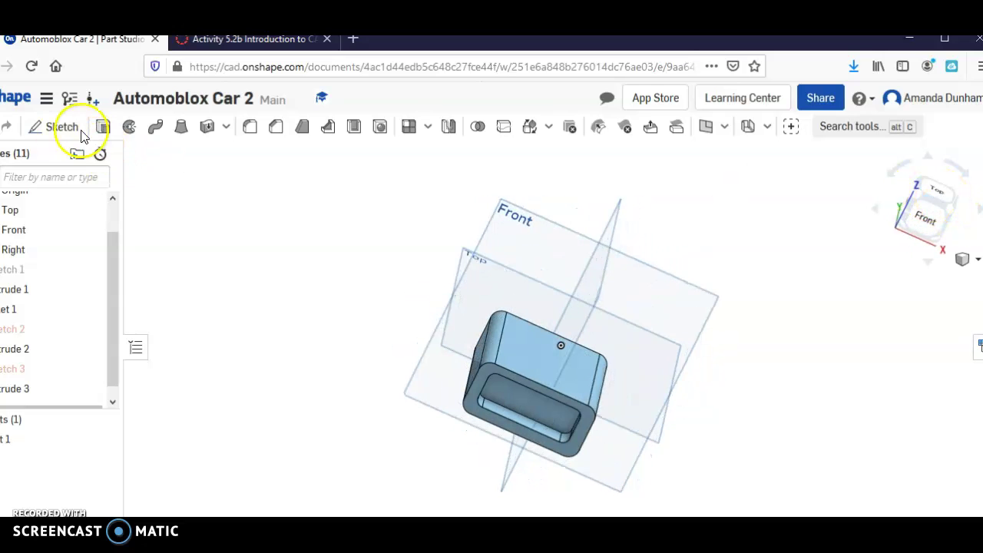
# Start a new sketch on the block's top face, viewed from the top
pyautogui.click(59, 125)
pyautogui.click(554, 375)
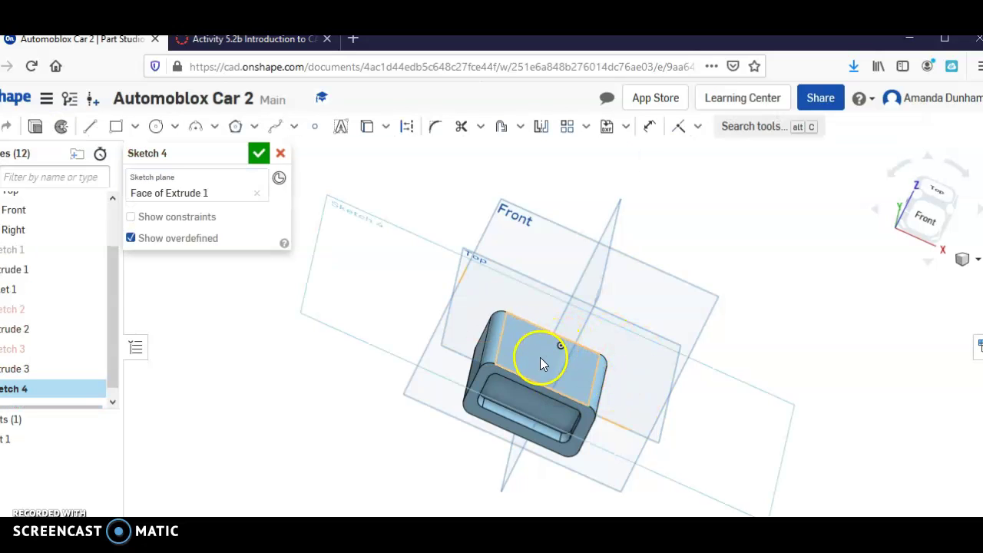
pyautogui.click(933, 198)
pyautogui.click(548, 419)
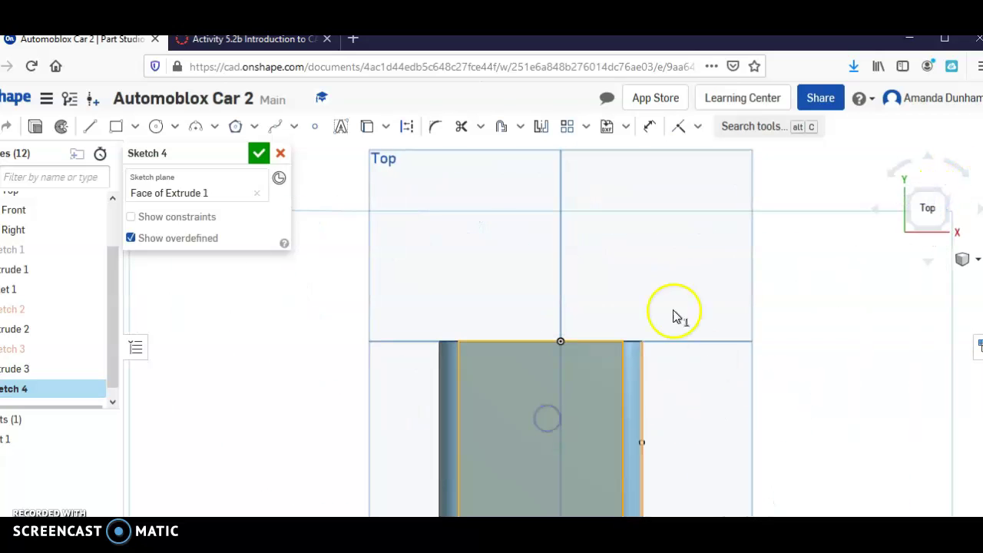
# Draw a rectangle on the top face and zoom in on it
pyautogui.click(116, 126)
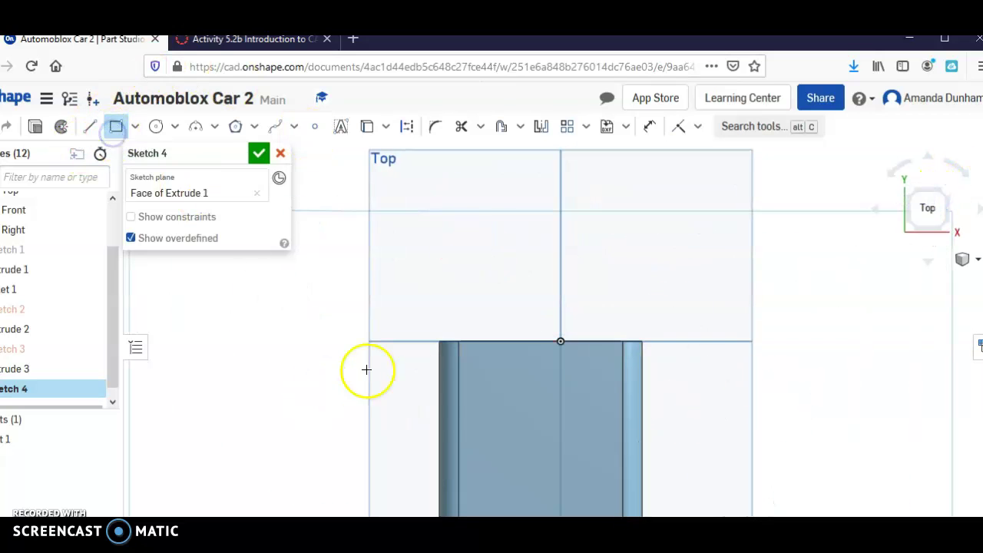
pyautogui.click(484, 396)
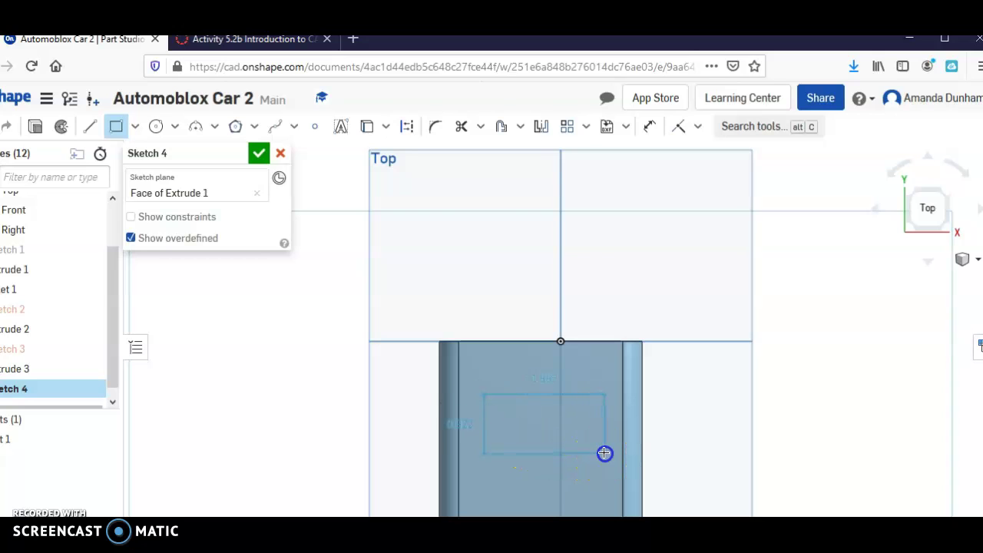
pyautogui.click(605, 453)
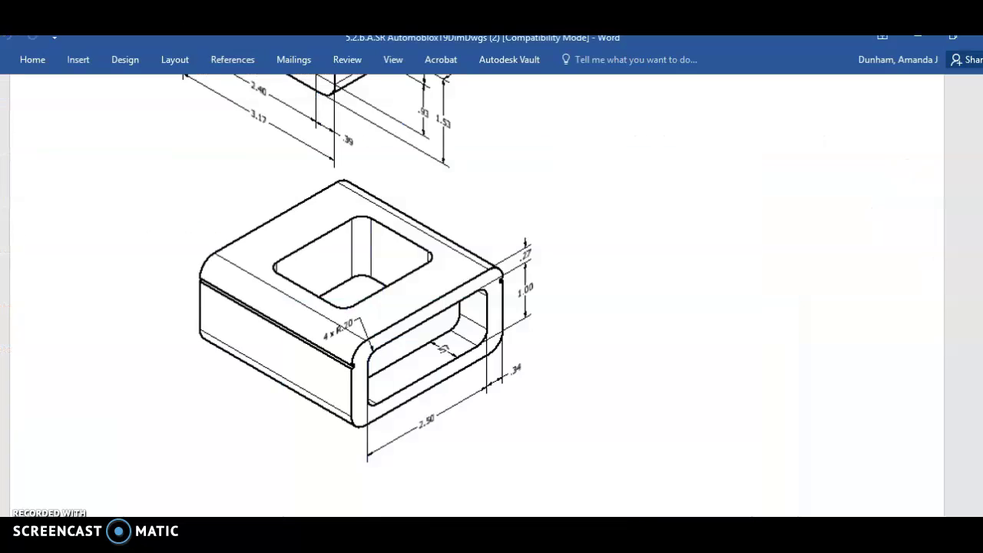
pyautogui.scroll(3, 407, 361)
pyautogui.scroll(3, 408, 361)
pyautogui.scroll(1, 407, 361)
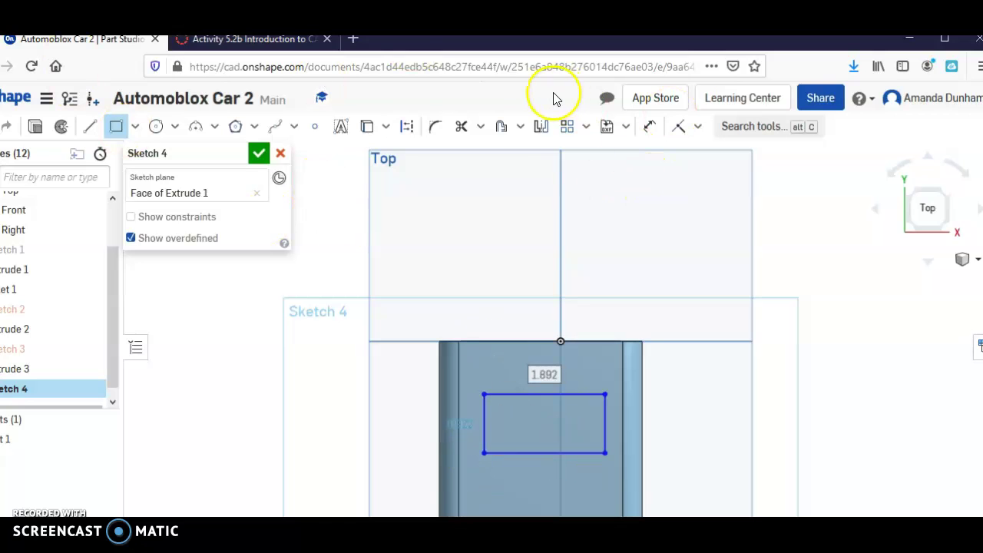
# Dimension the rectangle's offset from the front edge and to the vertical centre line
pyautogui.click(650, 130)
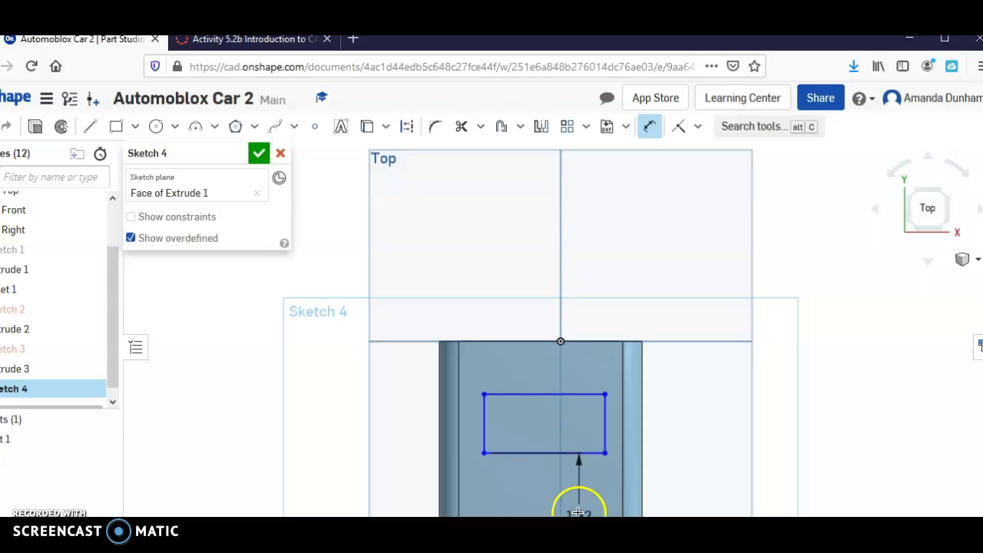
pyautogui.click(579, 511)
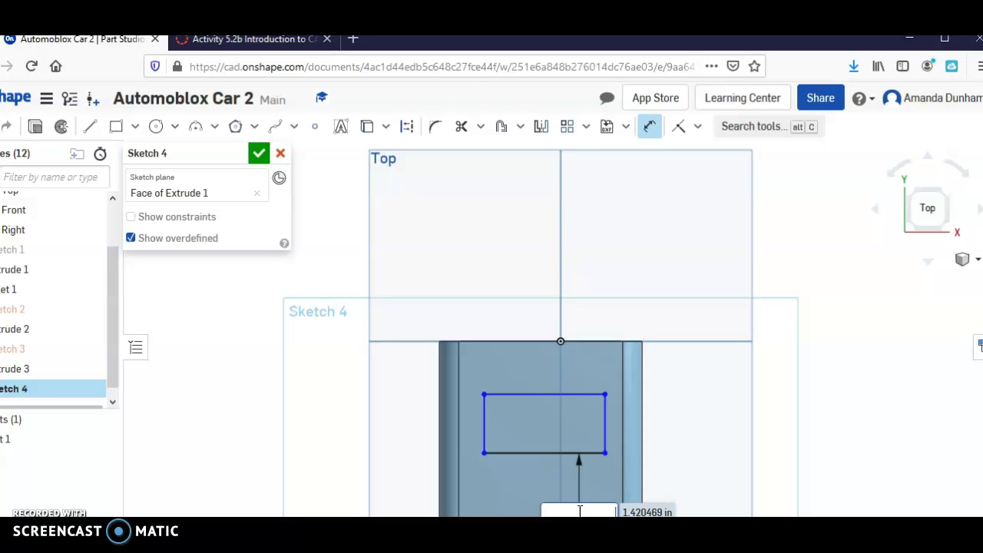
pyautogui.write('82')
pyautogui.press('Return')
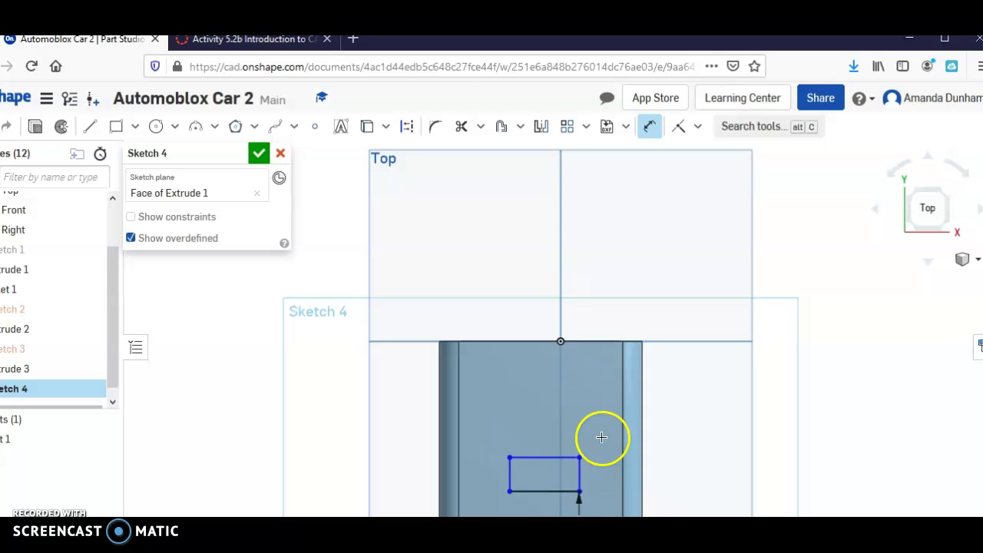
pyautogui.click(562, 456)
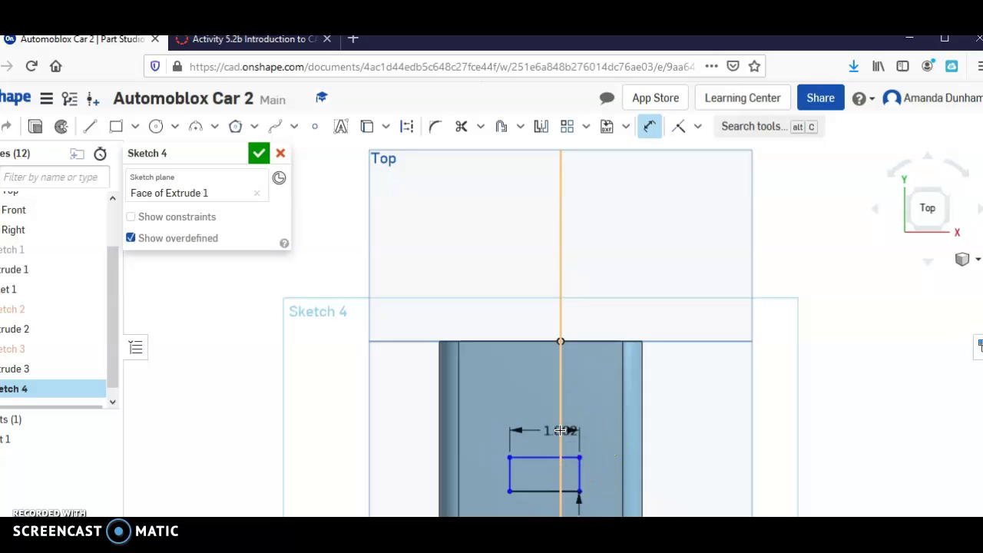
pyautogui.click(563, 431)
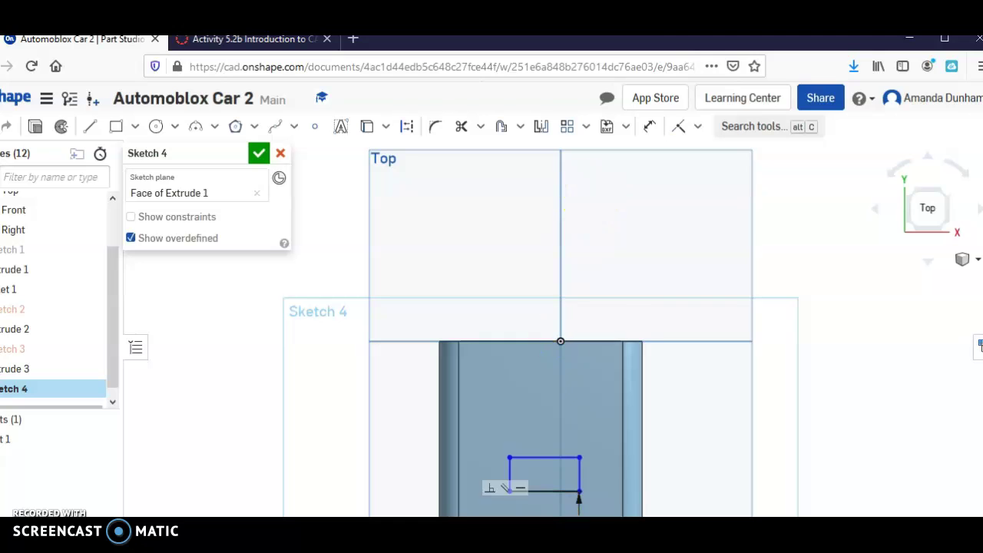
# Dimension the rectangle's top edge to a 1.98 width
pyautogui.click(649, 126)
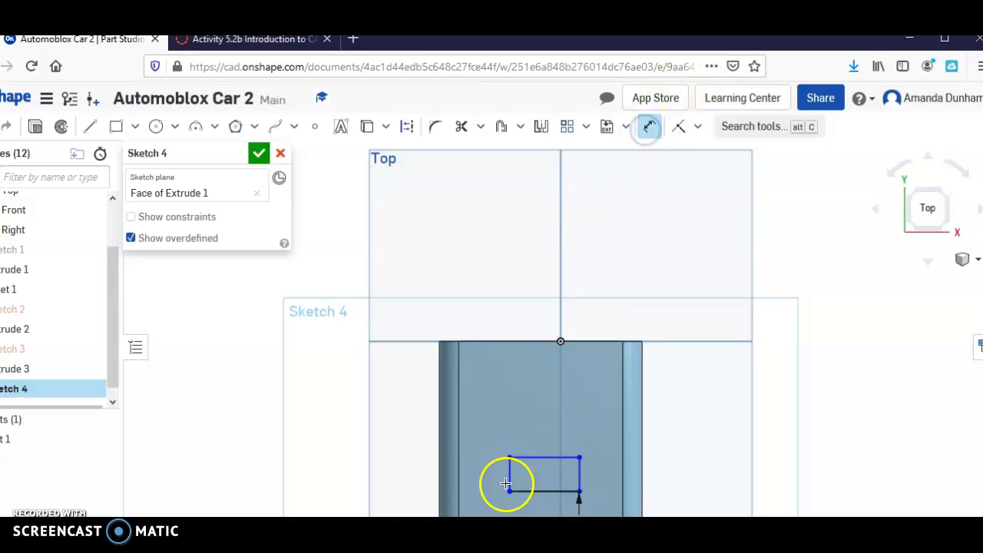
pyautogui.click(537, 458)
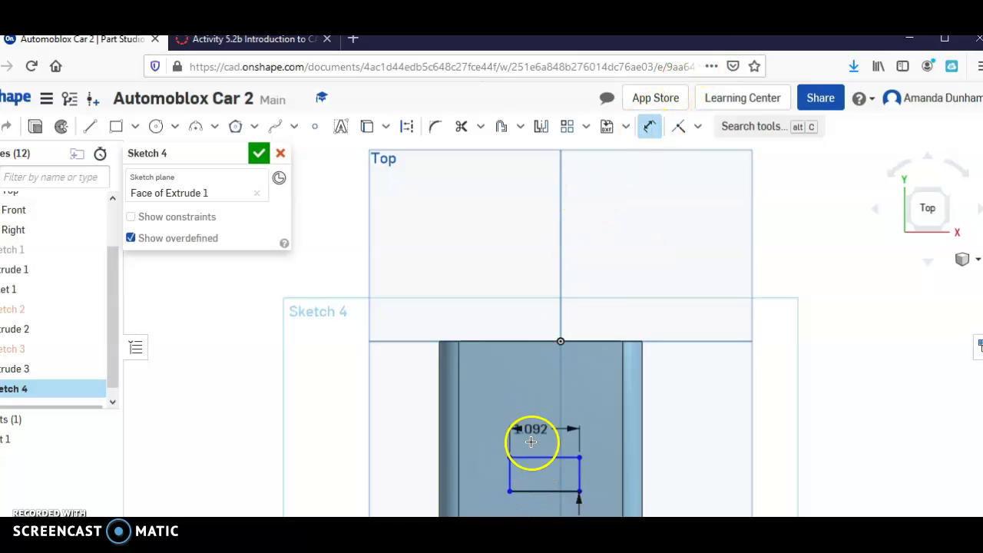
pyautogui.click(528, 422)
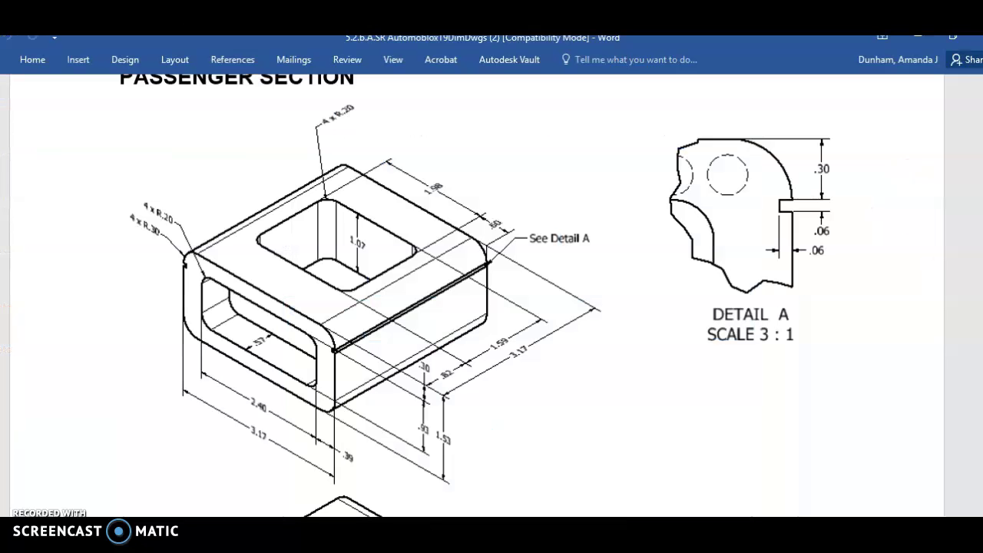
pyautogui.write('1.98')
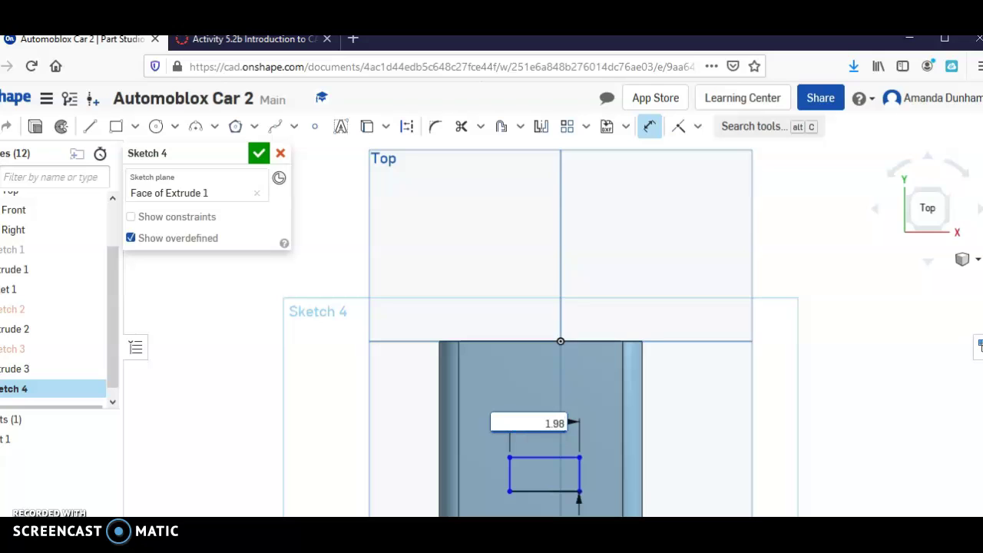
pyautogui.press('Escape')
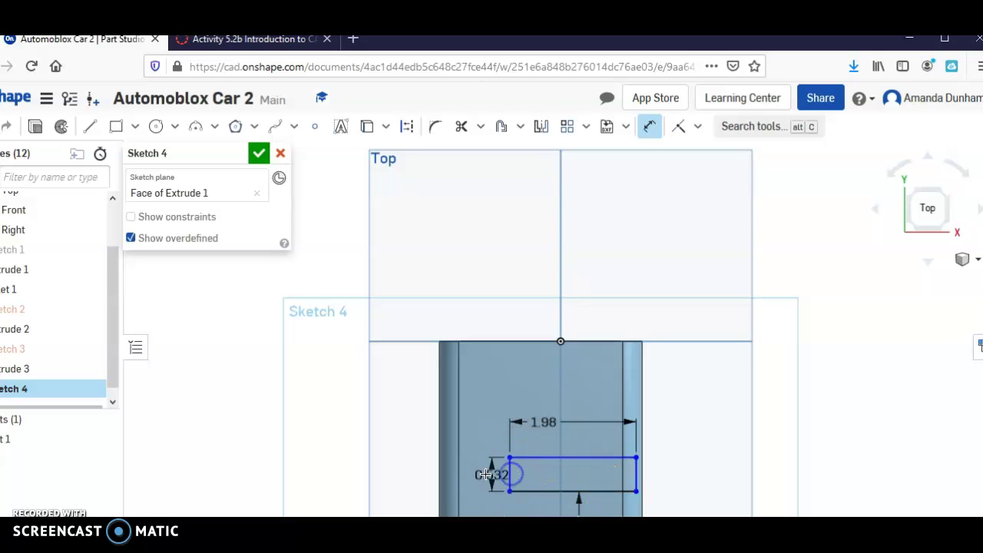
# Add a height dimension of about 0.532 on the left edge, then bring up the passenger section drawing
pyautogui.click(510, 473)
pyautogui.hotkey('alt', 'Tab')
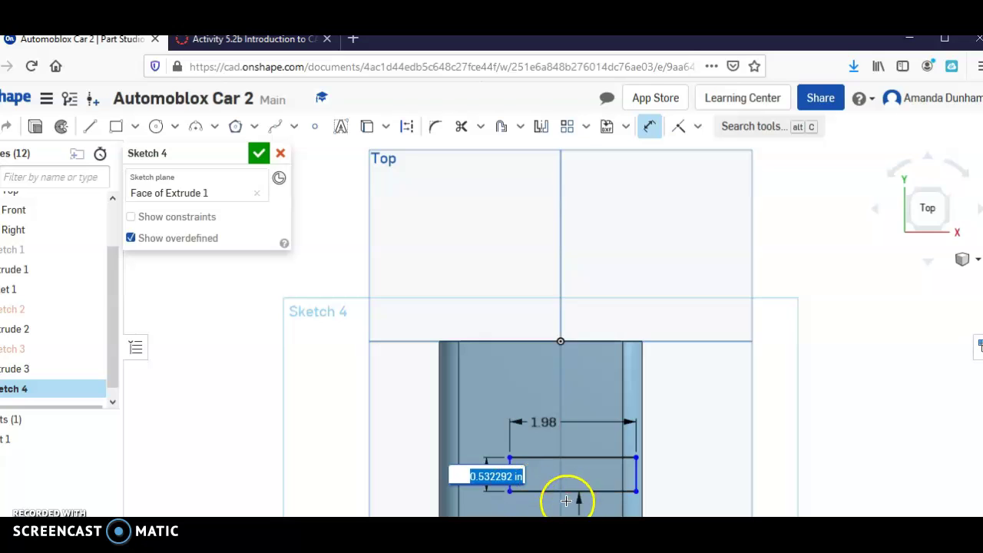
pyautogui.press('Return')
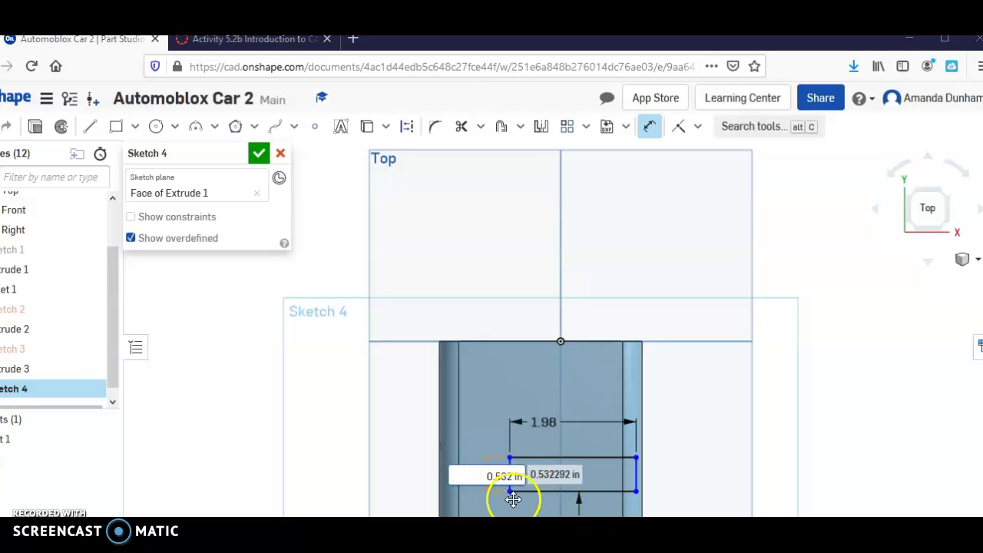
pyautogui.doubleClick(508, 476)
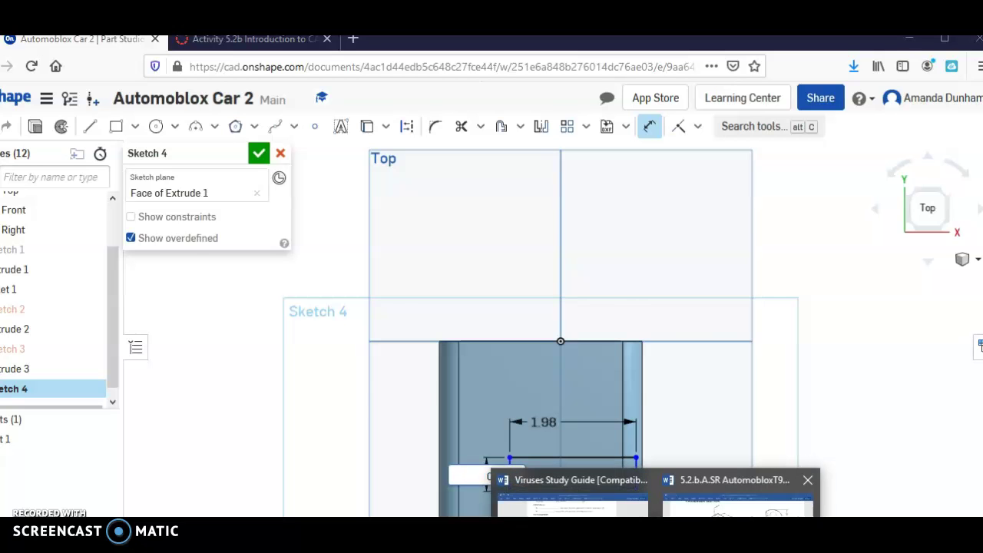
pyautogui.click(737, 500)
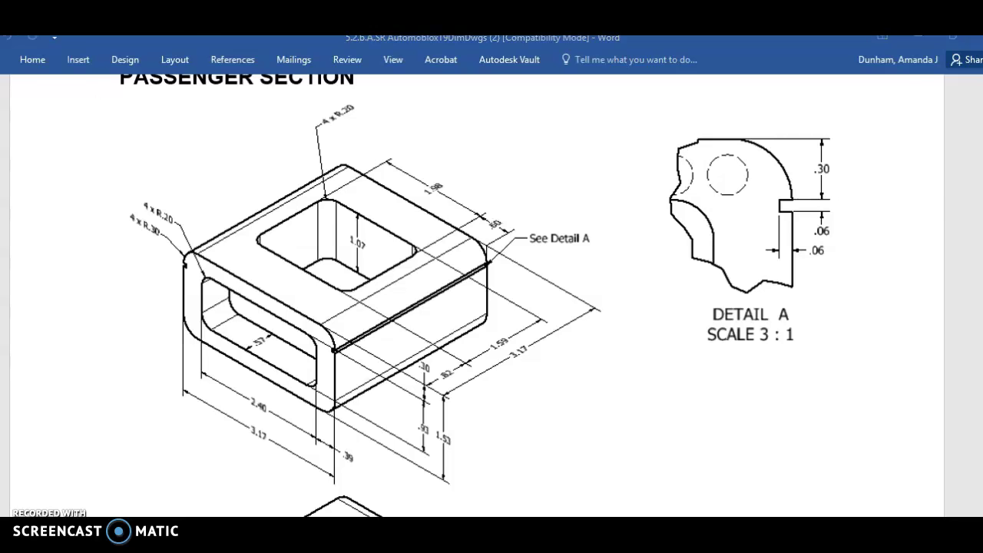
# Set the pocket rectangle's height dimension to 1.59
pyautogui.hotkey('alt', 'Tab')
pyautogui.write('1')
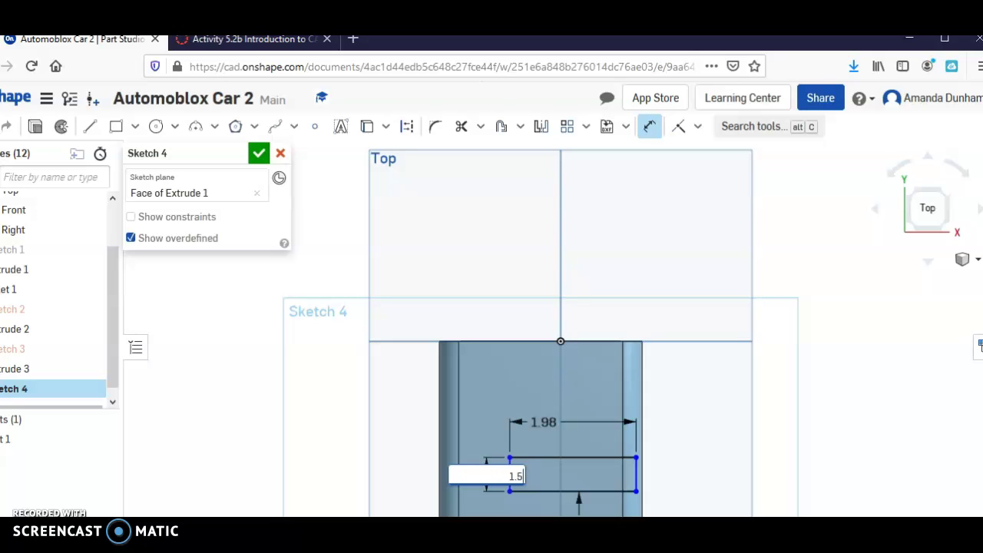
pyautogui.press('Return')
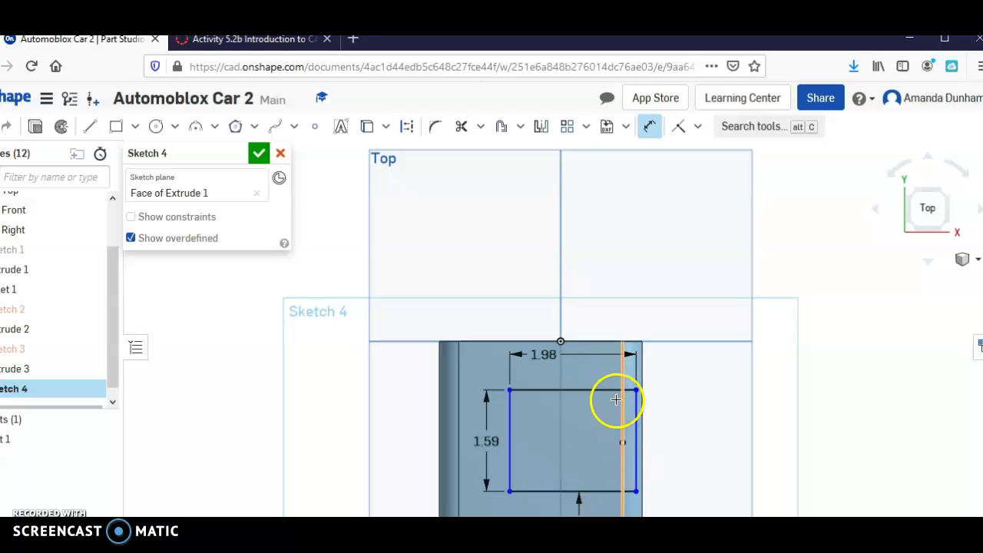
# Dimension the rectangle's left edge 0.8 from the block's left side
pyautogui.click(513, 418)
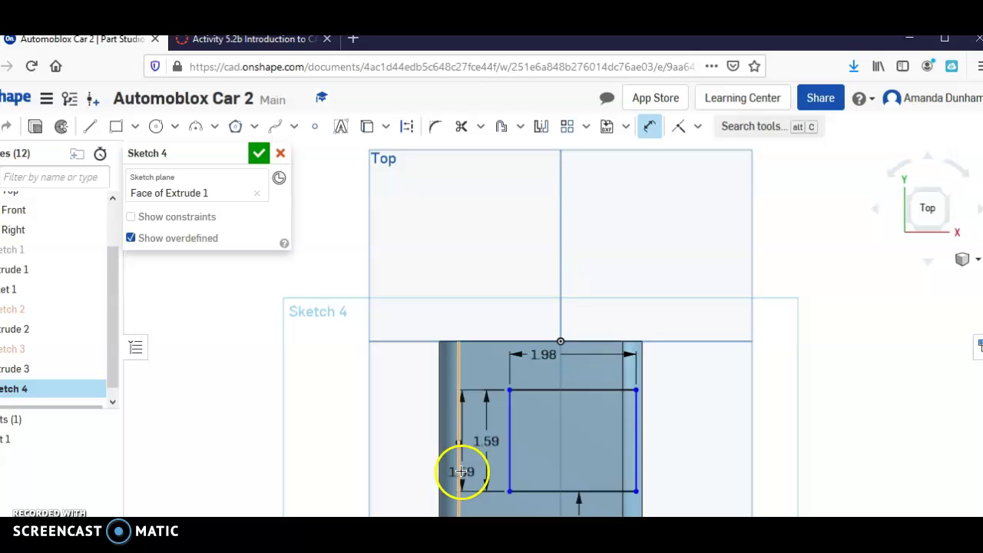
pyautogui.click(461, 471)
pyautogui.click(417, 432)
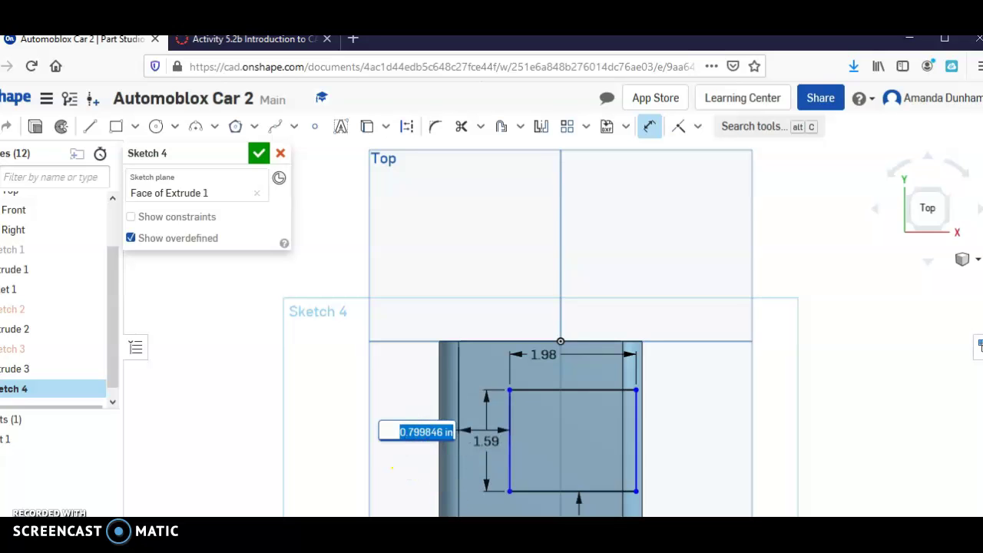
pyautogui.hotkey('alt', 'Tab')
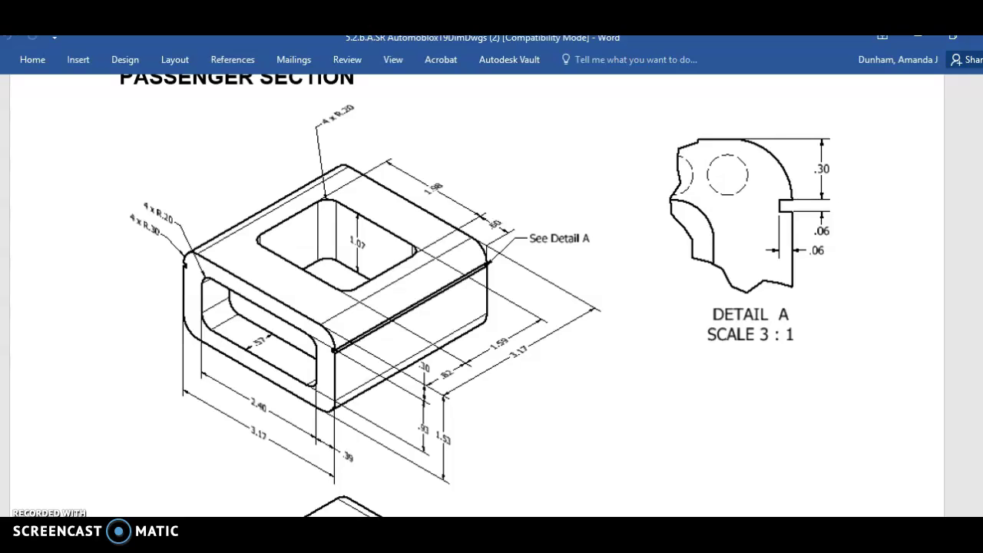
pyautogui.hotkey('alt', 'Tab')
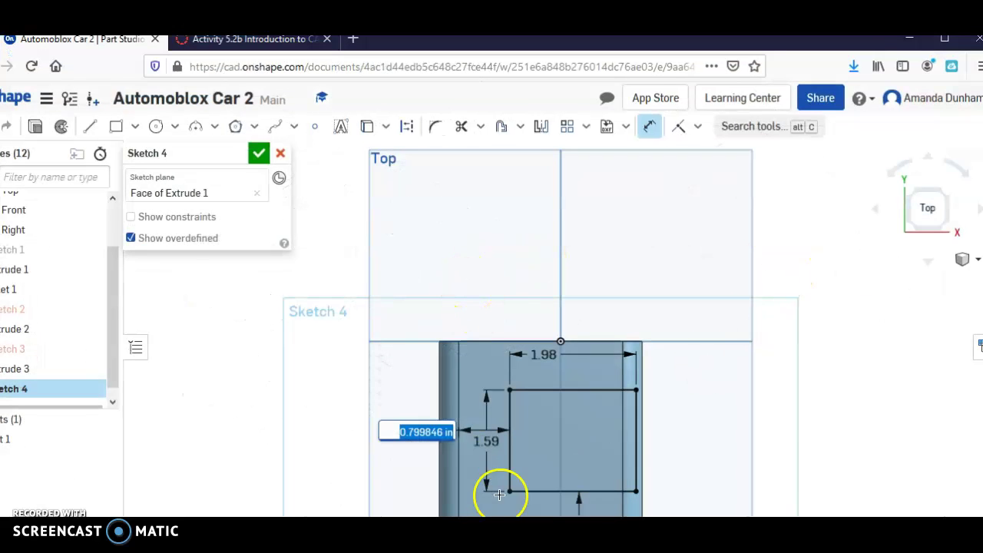
pyautogui.write('0.8')
pyautogui.press('Return')
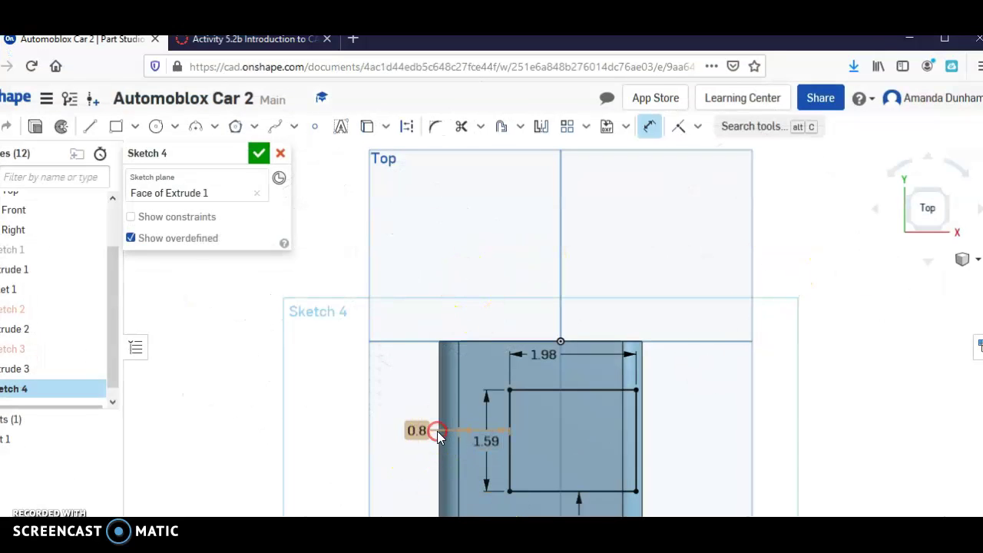
# Delete the 0.8 side offset dimension and turn the block to an angled 3D view
pyautogui.rightClick(438, 436)
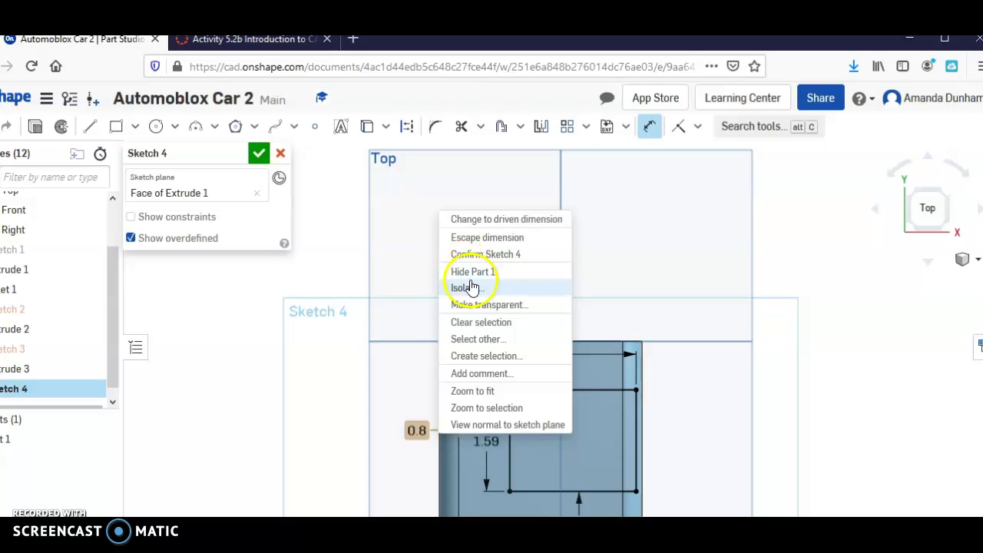
pyautogui.click(495, 324)
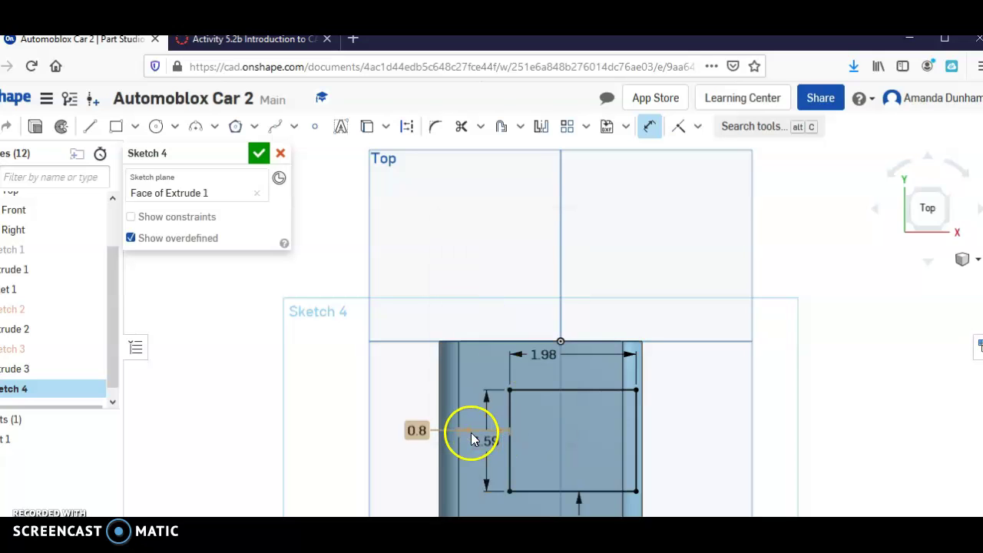
pyautogui.click(426, 432)
pyautogui.press('Delete')
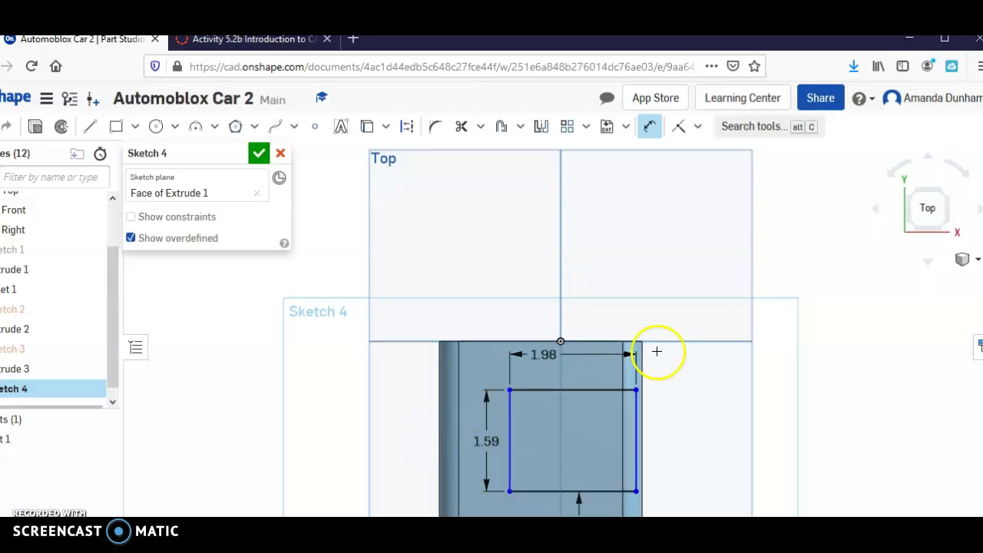
pyautogui.click(939, 230)
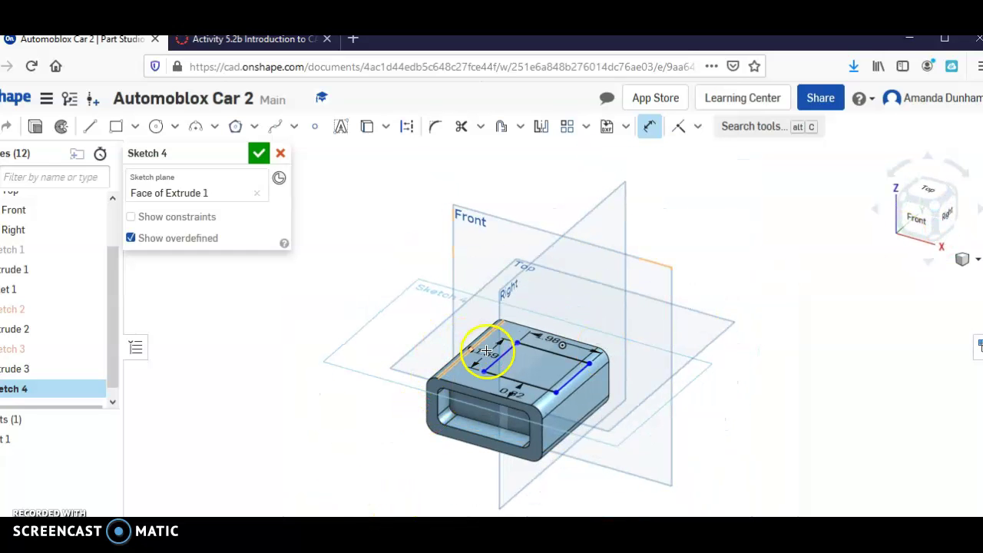